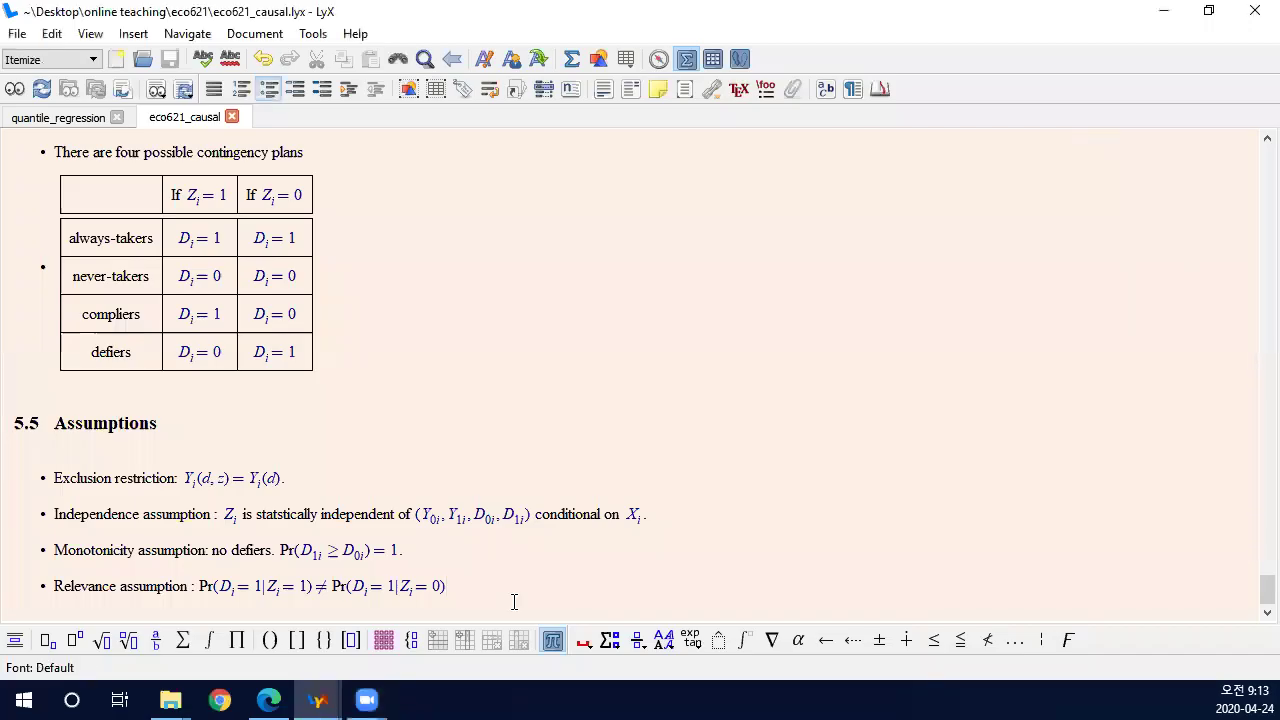
Add a new subsection titled "Local Average Treatment Effect" below the Assumptions list.
click(78, 62)
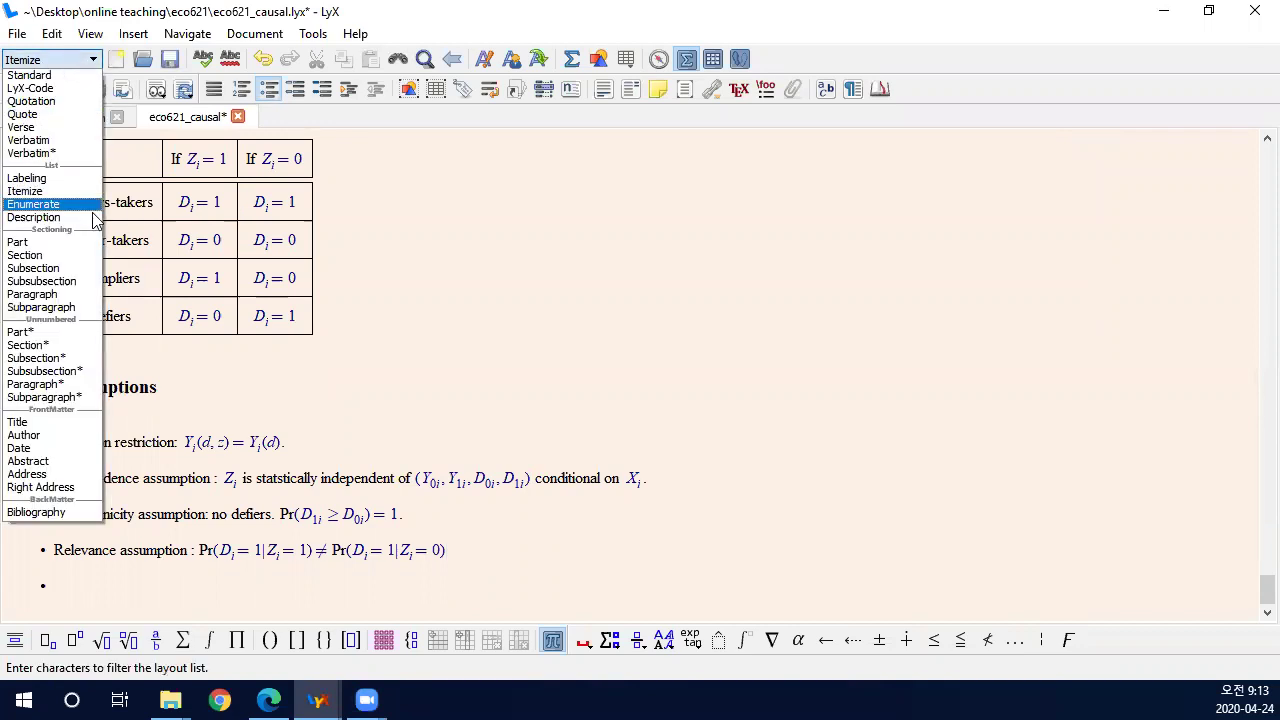
key(Escape)
key(alt+p)
key(3)
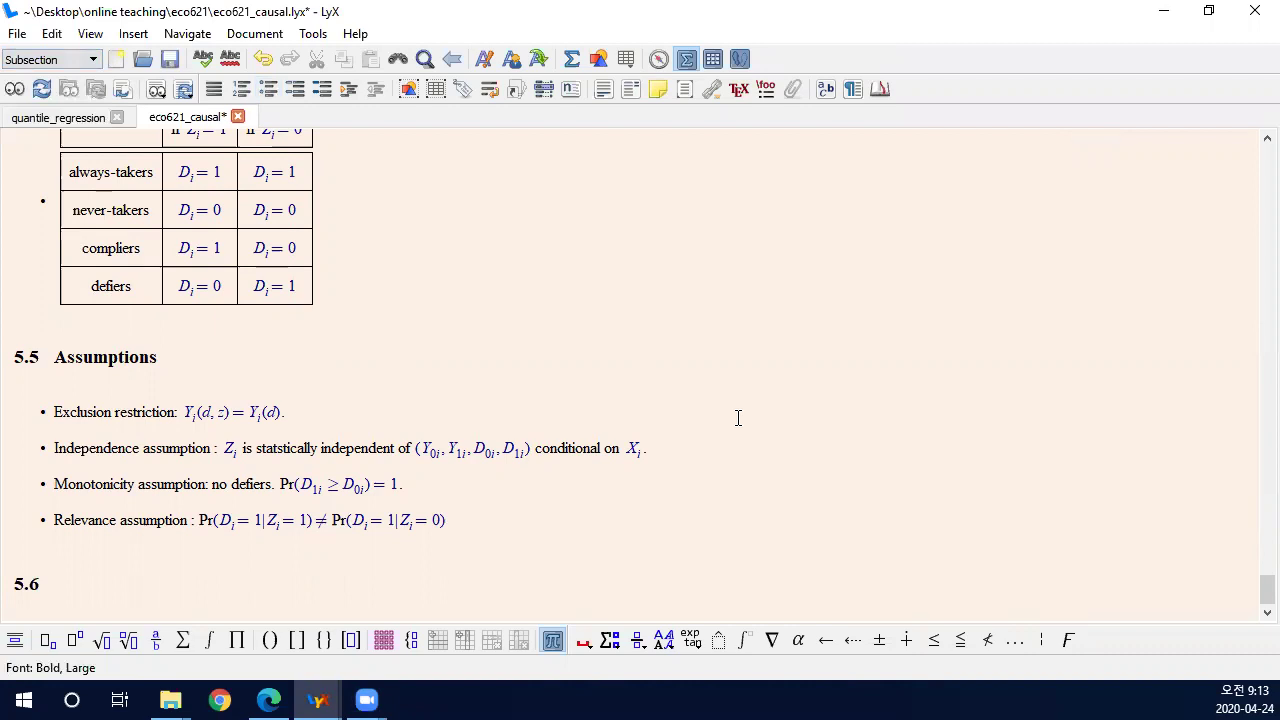
text(Local Average Treat)
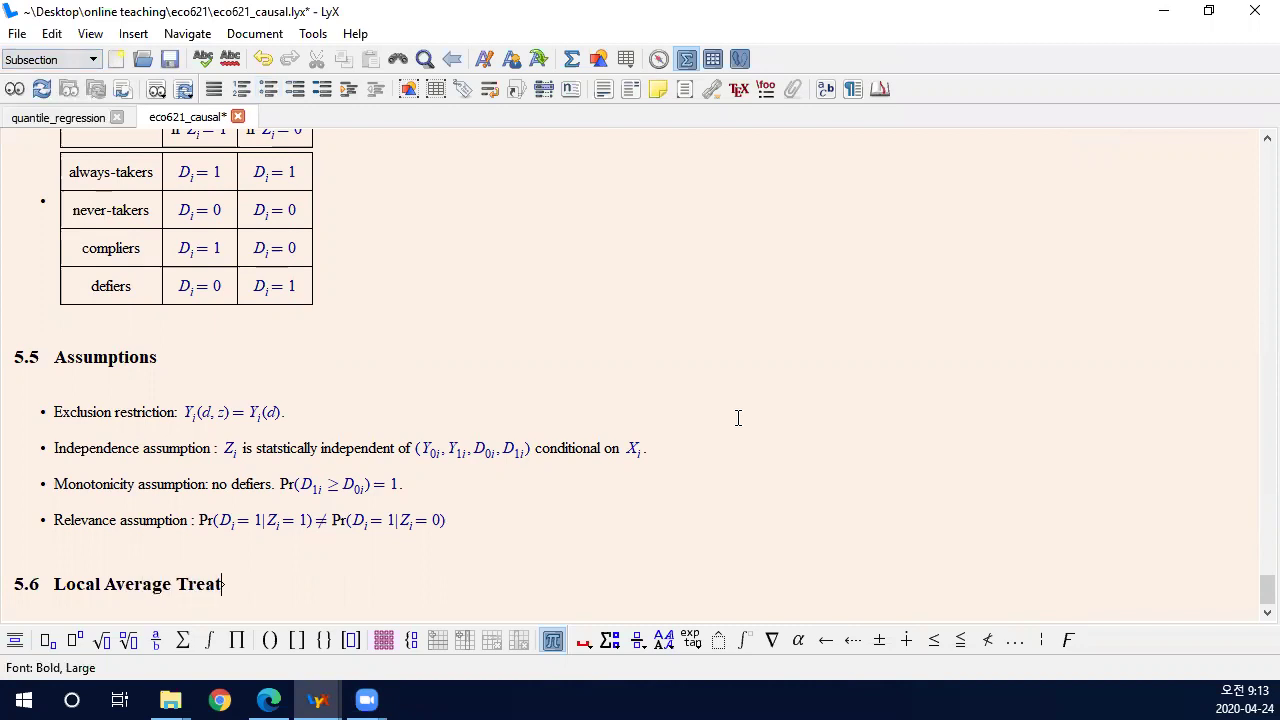
text(ment Effect)
key(Return)
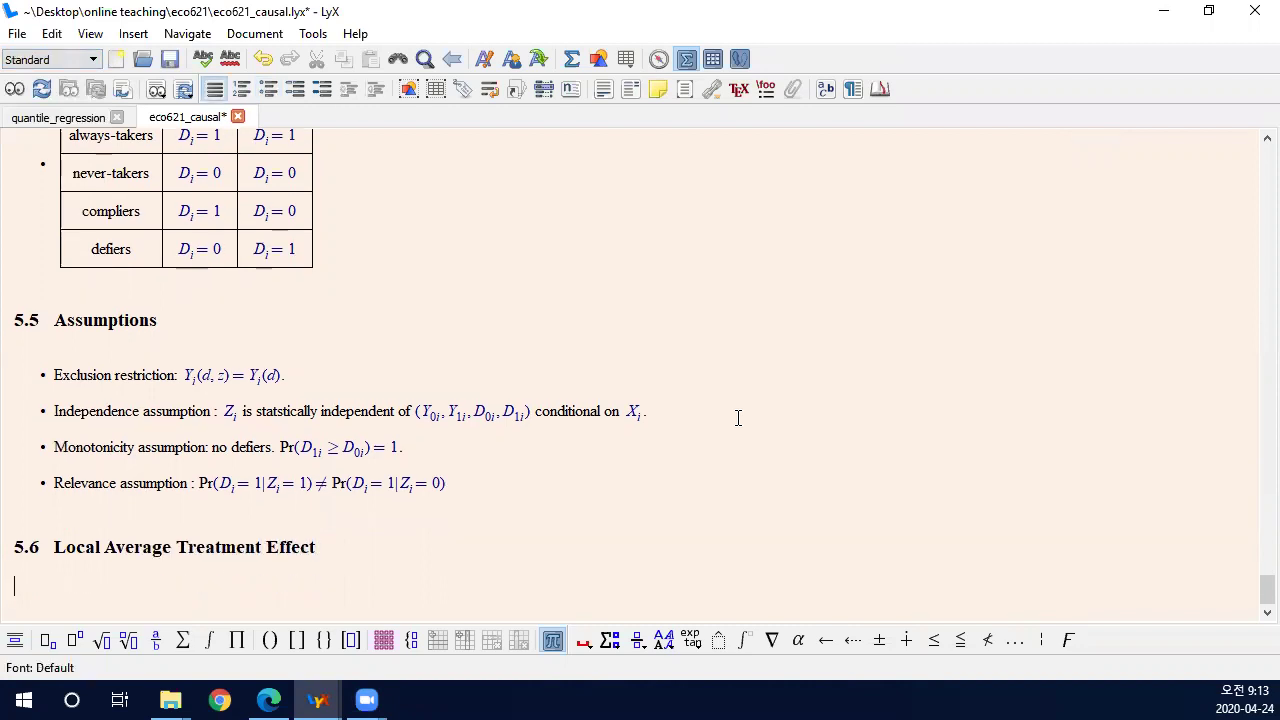
Start a bullet list under the new heading with "You have to calculate" and insert a display equation below that text.
click(268, 89)
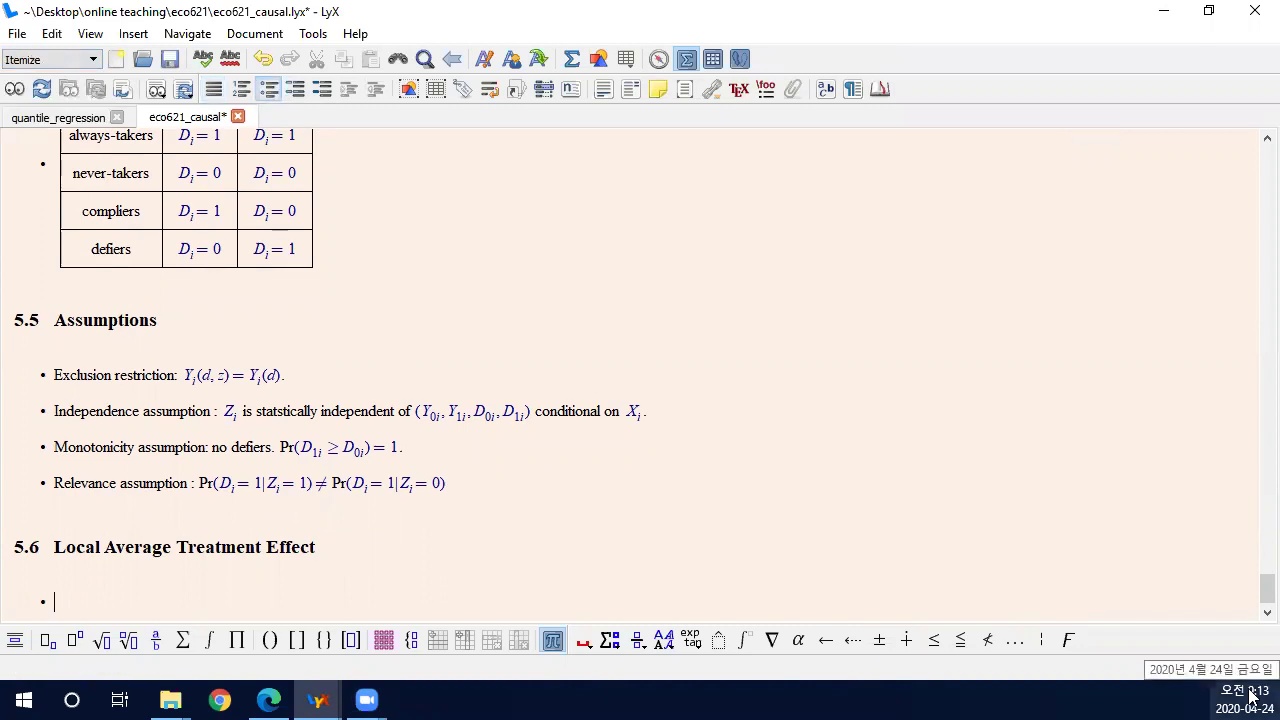
text(You have to calculate)
key(ctrl+shift+m)
text(rac)
key(space)
text(E[)
text(Y|Z=1])
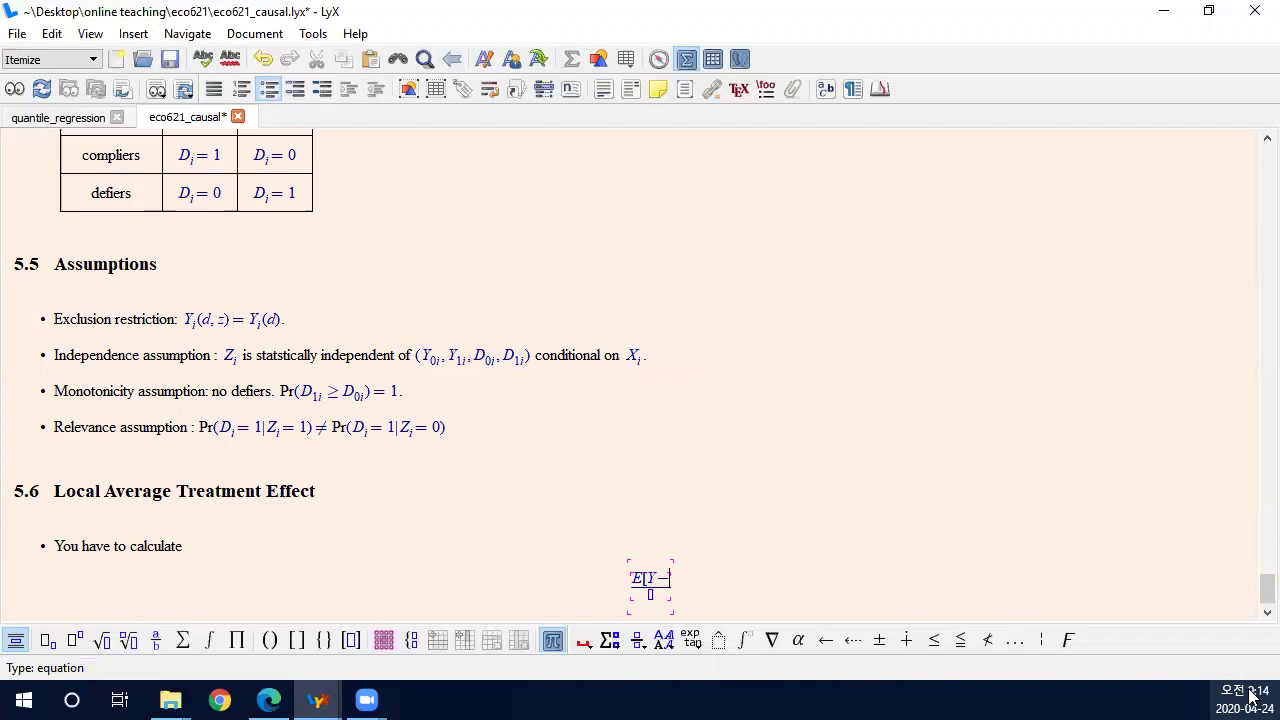
key(ctrl+a)
key(BackSpace)
Insert a fraction in the display equation with the numerator E[Y_i|Z_i=1] − E[Y_i|Z_i=0].
text(rac)
key(space)
text(E[Y_iD)
key(BackSpace)
key(Right)
text(|Z_i)
key(Right)
text(=1]-E[Y_i)
key(Right)
text(|Z_i)
key(Right)
text(=0])
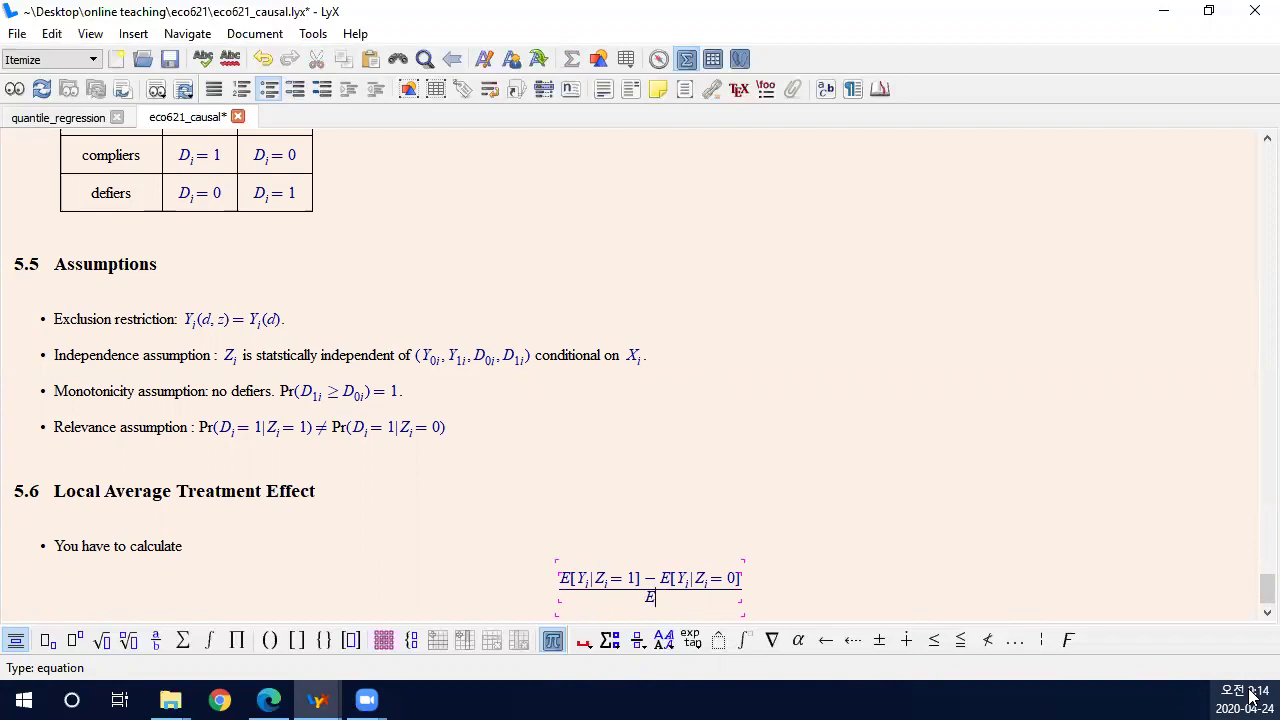
Fill the fraction's denominator with E[D_i|Z_i=1] − E[Y_i|Z_i=0].
text(_i)
key(Right)
text(|Z_i)
key(Right)
text(=1]-E[Y_i)
key(Right)
text(|Z_i)
key(Right)
text(=0])
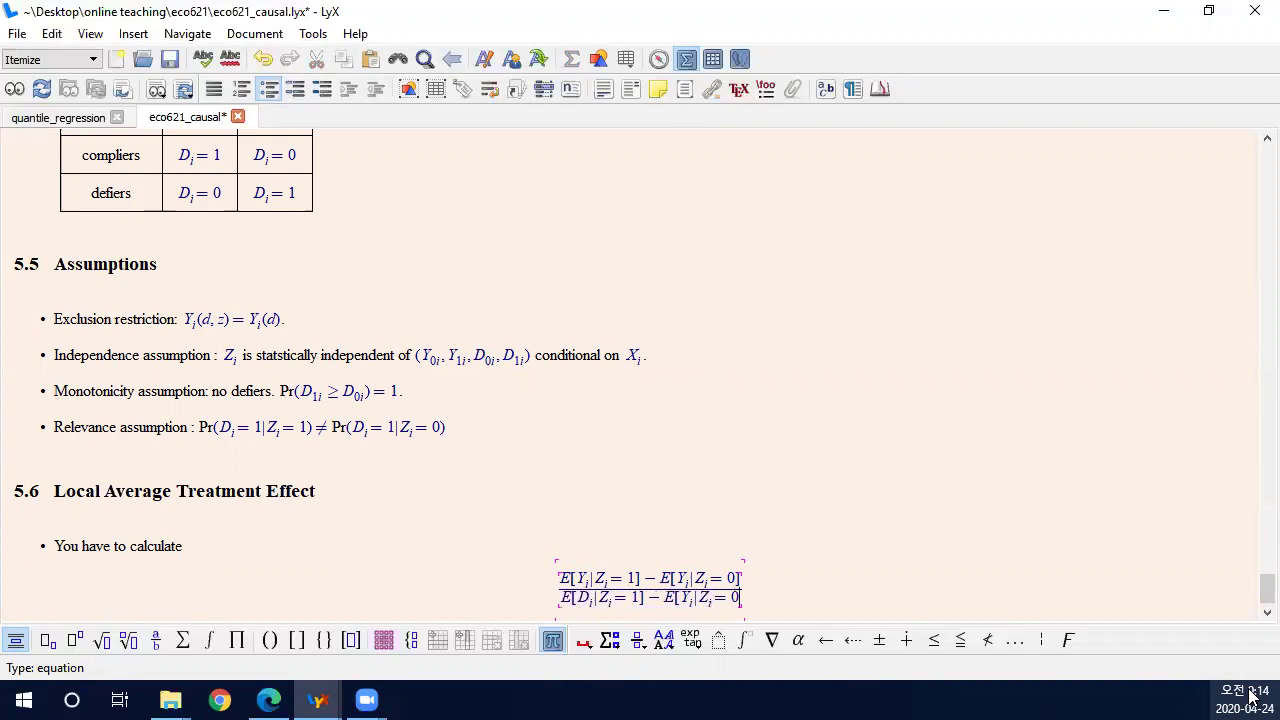
key(Right)
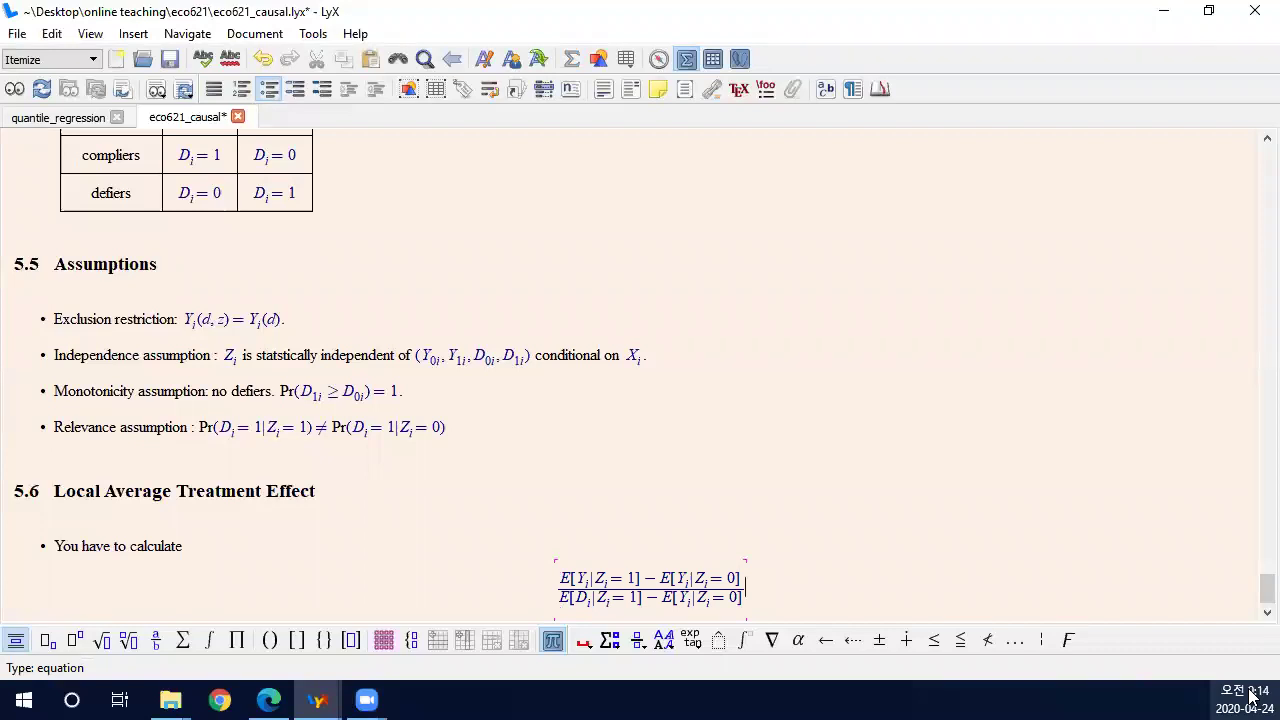
Replace Y with D in the denominator's second expectation so that it reads E[D_i|Z_i=0].
drag(687, 590, 1249, 197)
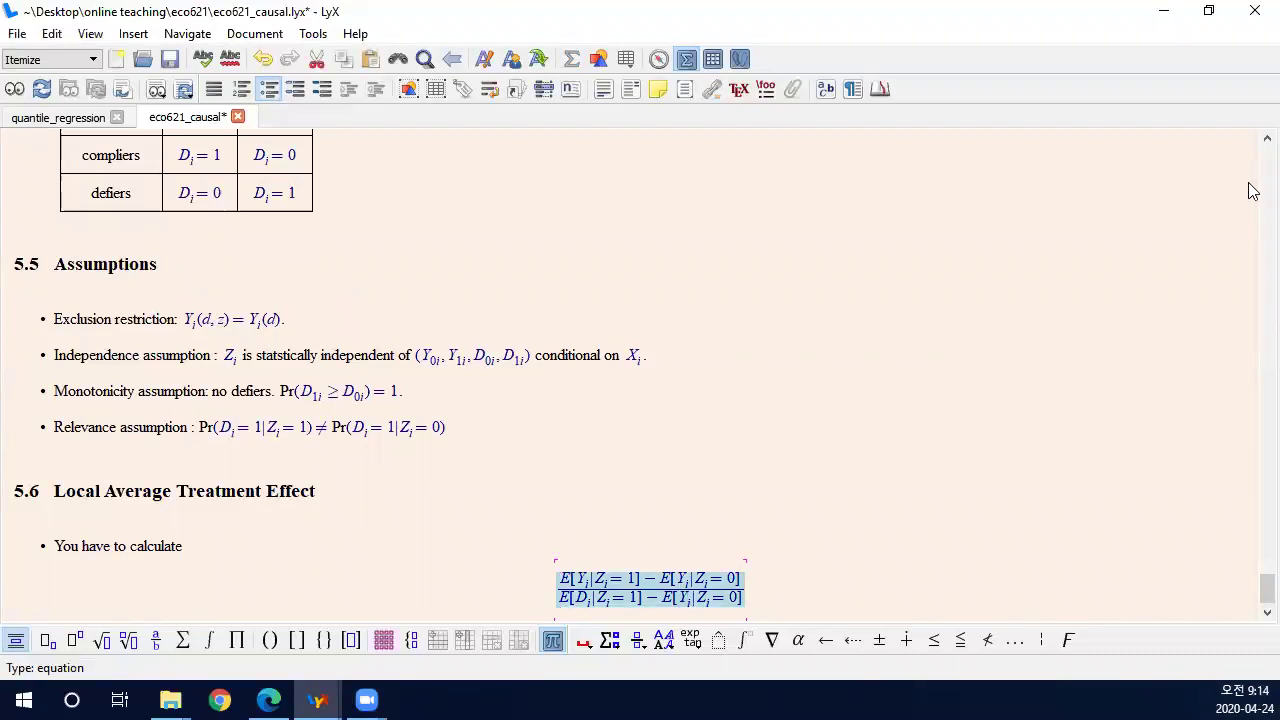
key(Left)
key(Left)
key(Left)
key(Left)
key(Left)
key(Left)
key(Left)
key(Left)
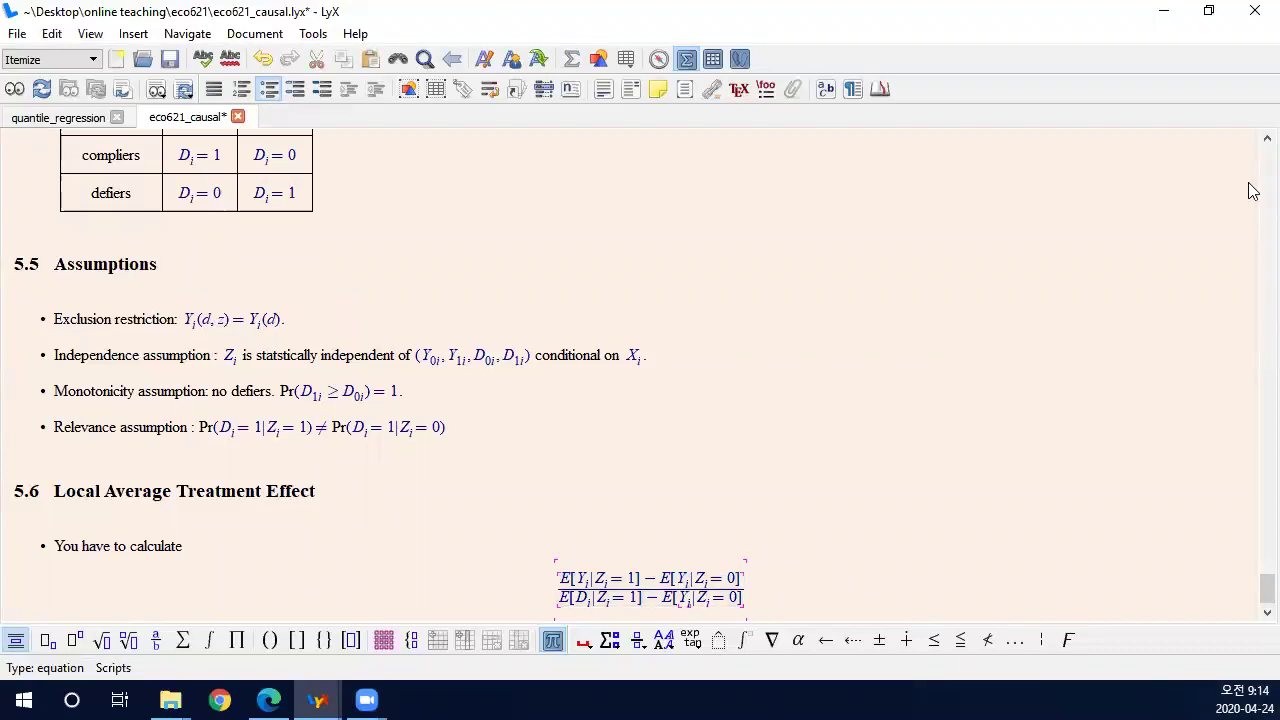
text(i)
key(Left)
key(Left)
key(BackSpace)
text(D)
key(Right)
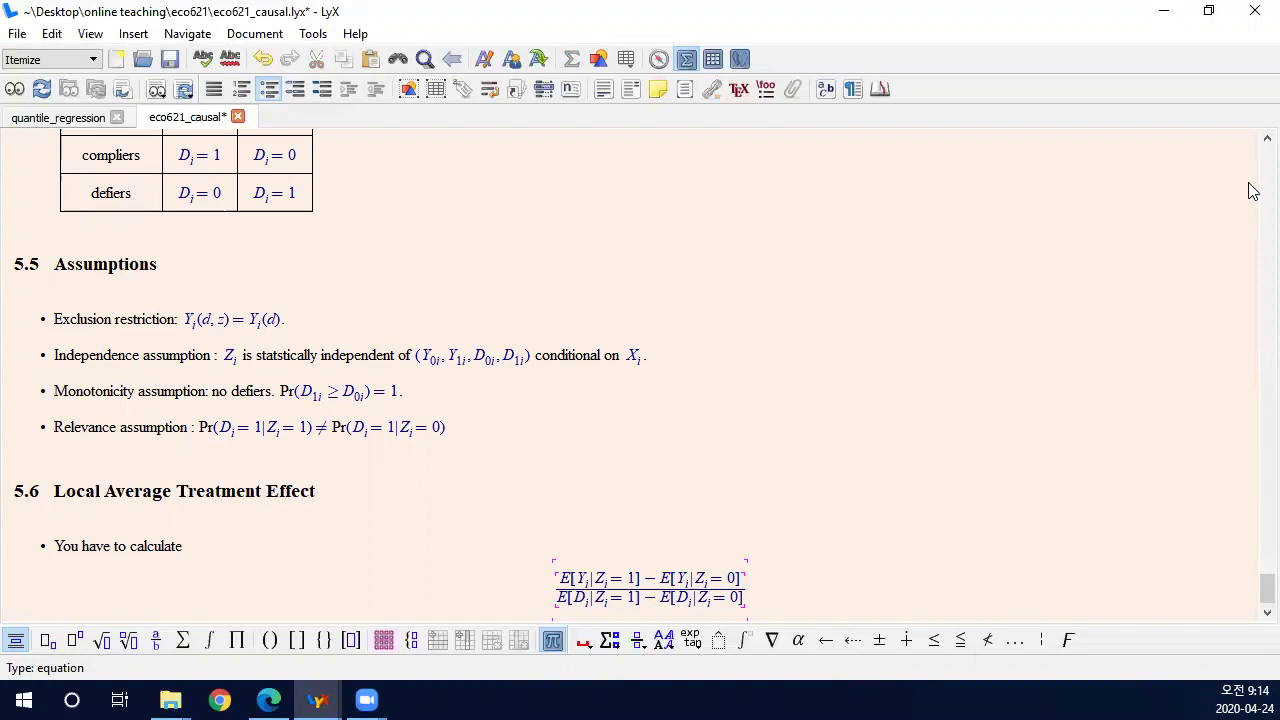
click(818, 538)
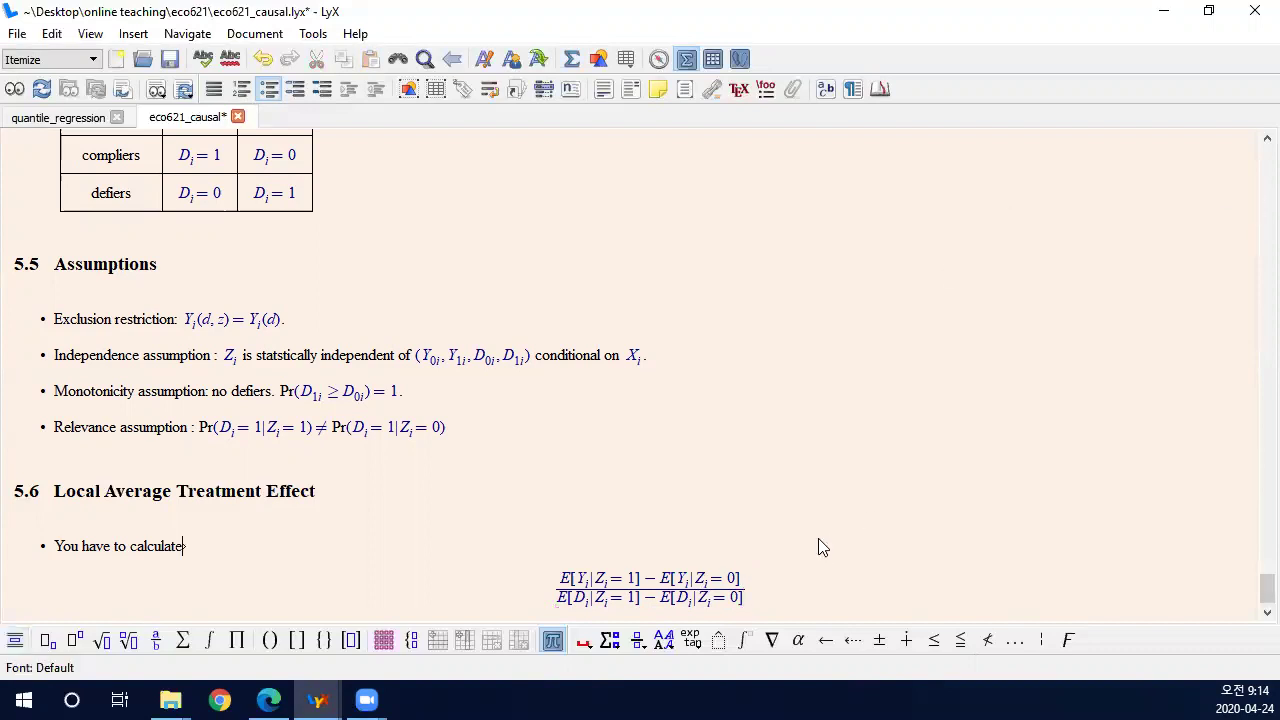
Add an indented sub-bullet below the equation reading "This is called the Wald estimator".
scroll(818, 538, down, 1)
key(Return)
key(Tab)
text(This is a)
key(BackSpace)
text(calle)
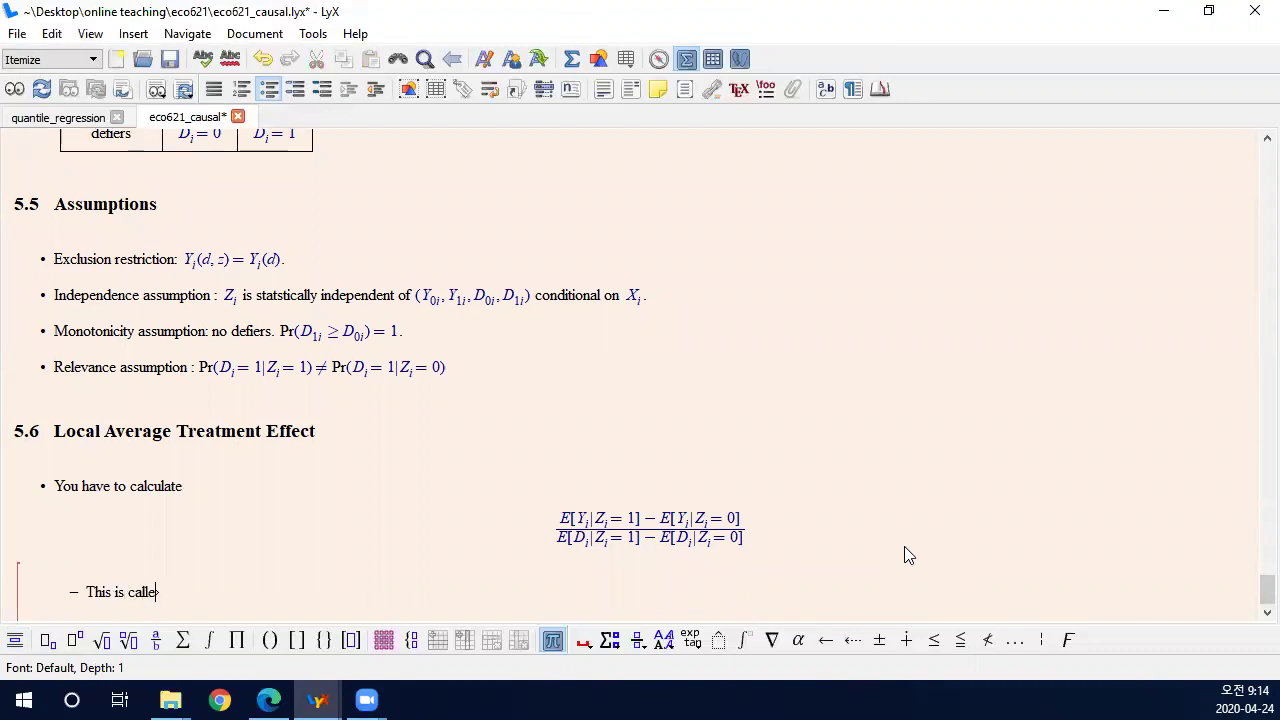
text(d the Wald estimator)
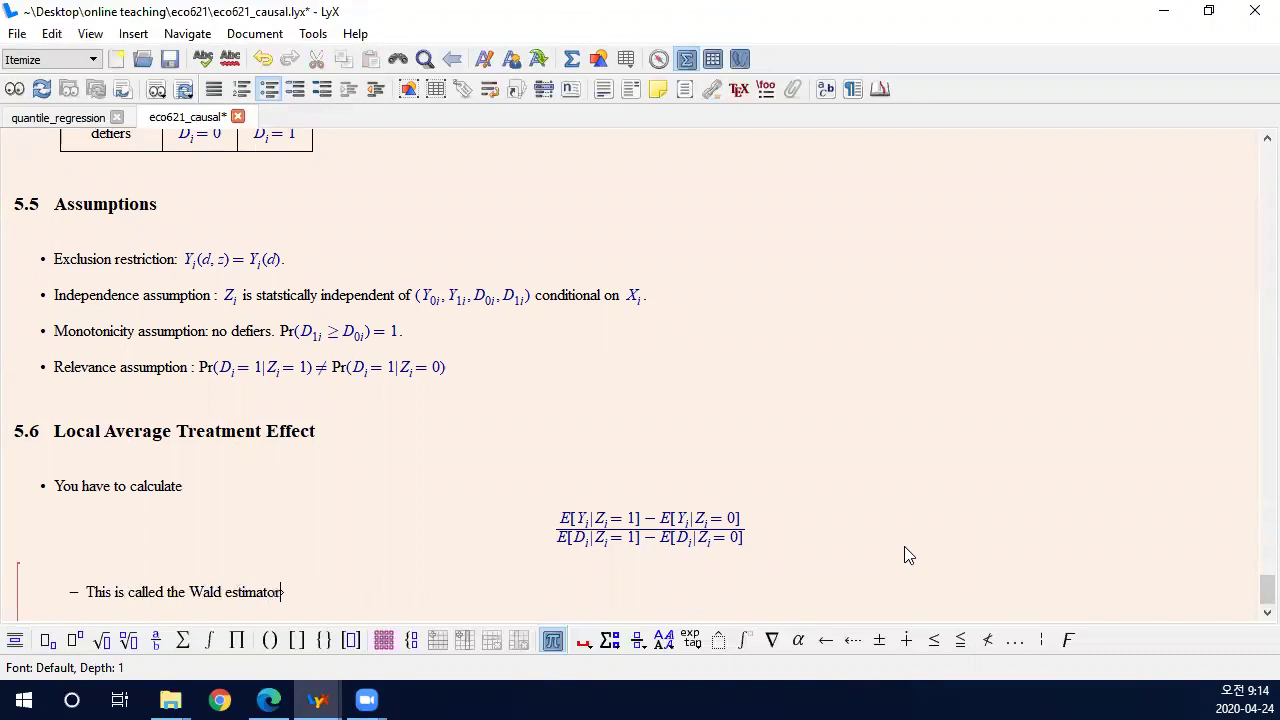
Continue the sub-bullet with ". it is the same as the OLS coefficient from the regression of Y on D using Z as iv.", setting Y, D, Z as math.
text(. it iis the same as th)
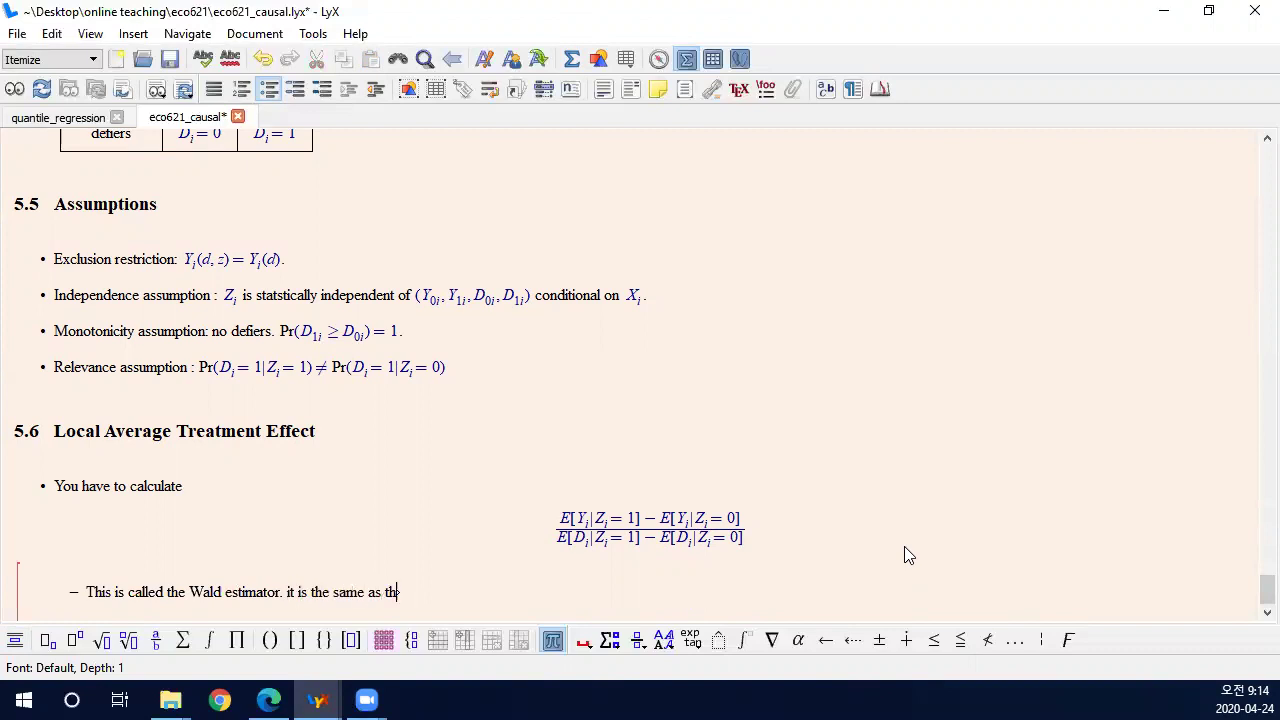
text(e OLS coefficient from the regressino of)
key(ctrl+m)
key(BackSpace)
key(BackSpace)
key(BackSpace)
key(BackSpace)
key(BackSpace)
key(BackSpace)
key(BackSpace)
text(on of)
key(ctrl+m)
text(Y)
key(Right)
text(on)
key(ctrl+m)
text(D)
key(Right)
text(using)
key(ctrl+m)
text(Z)
key(Right)
text(as iv.)
Insert the word "binary" before both D and Z in the Wald estimator sub-bullet.
key(Left)
key(Left)
key(Left)
key(Left)
key(Left)
key(Left)
key(Left)
key(Left)
key(Left)
key(Left)
key(Left)
key(Left)
key(Left)
key(Left)
key(Left)
key(Left)
key(Left)
text(binary)
key(Right)
key(Right)
key(Right)
key(Right)
key(Right)
key(Right)
key(Right)
key(Right)
key(space)
text(binary)
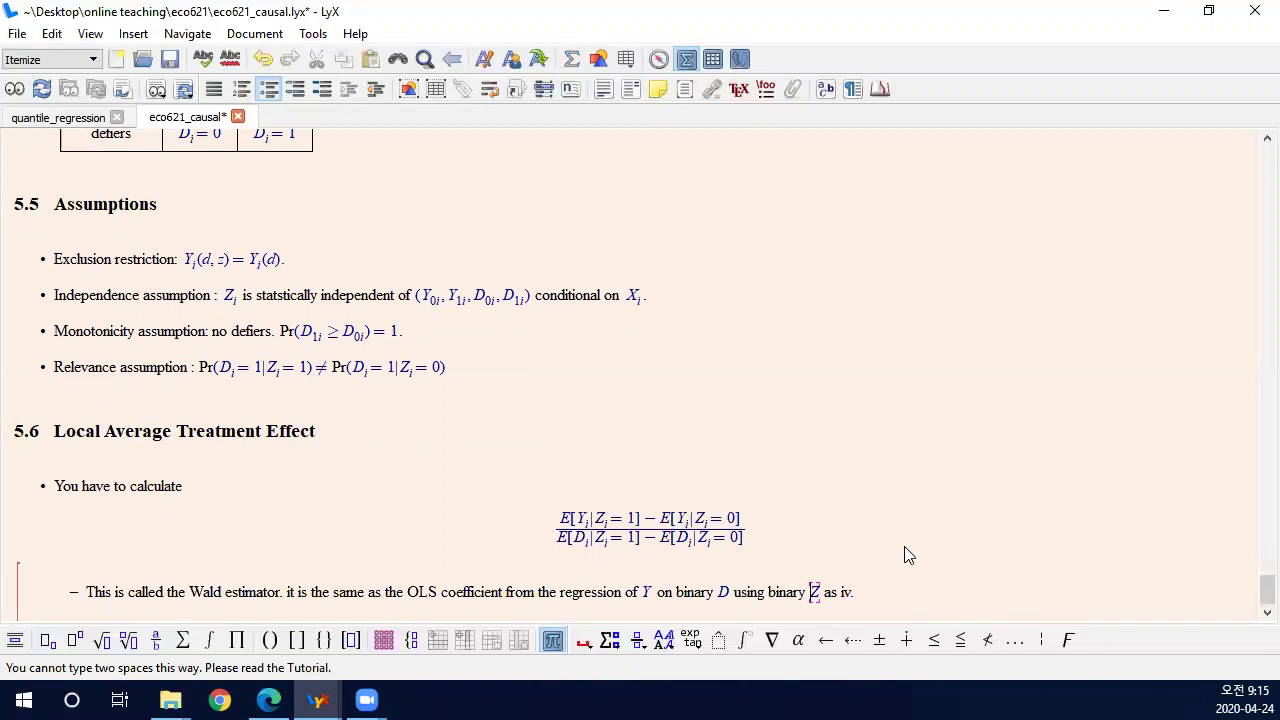
Capitalize "iv" as "IV" at the end of the Wald estimator sub-bullet.
key(Right)
key(Right)
key(Right)
key(Right)
key(Right)
text(I)
key(Delete)
text(V)
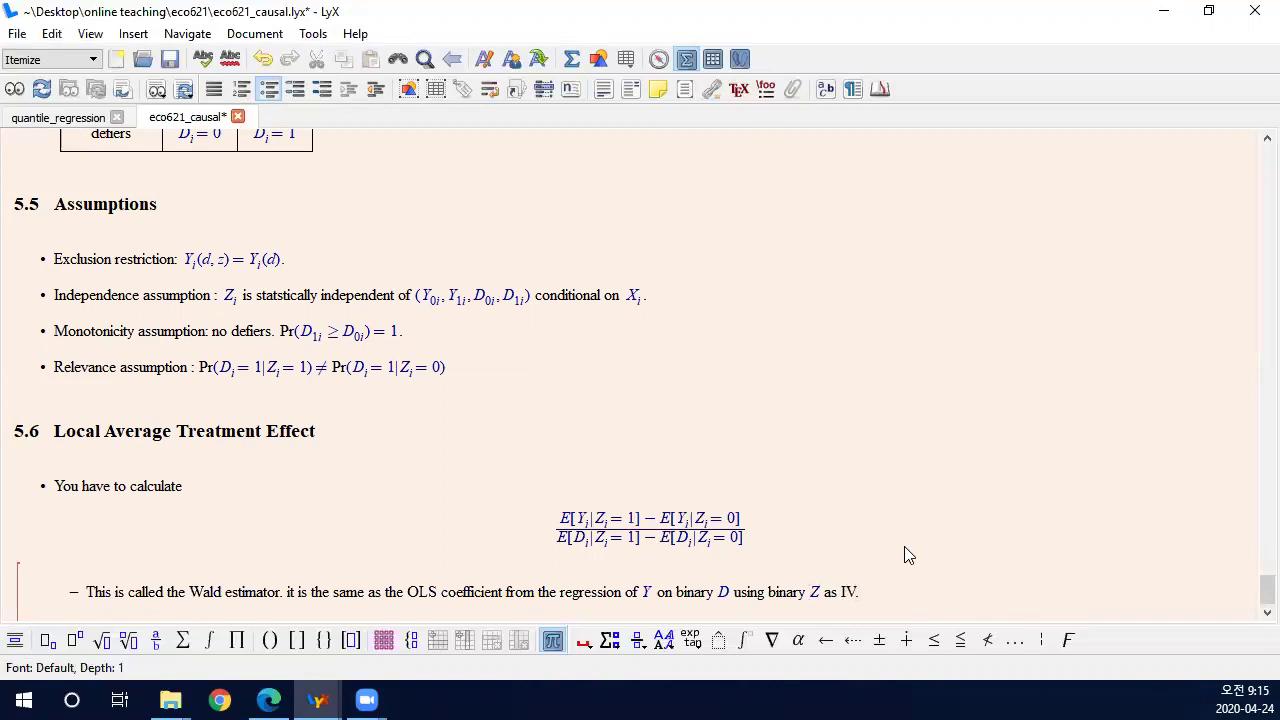
Add a top-level bullet reading "Under the assumptions, the Wald estimator equals to".
key(Return)
key(shift+Tab)
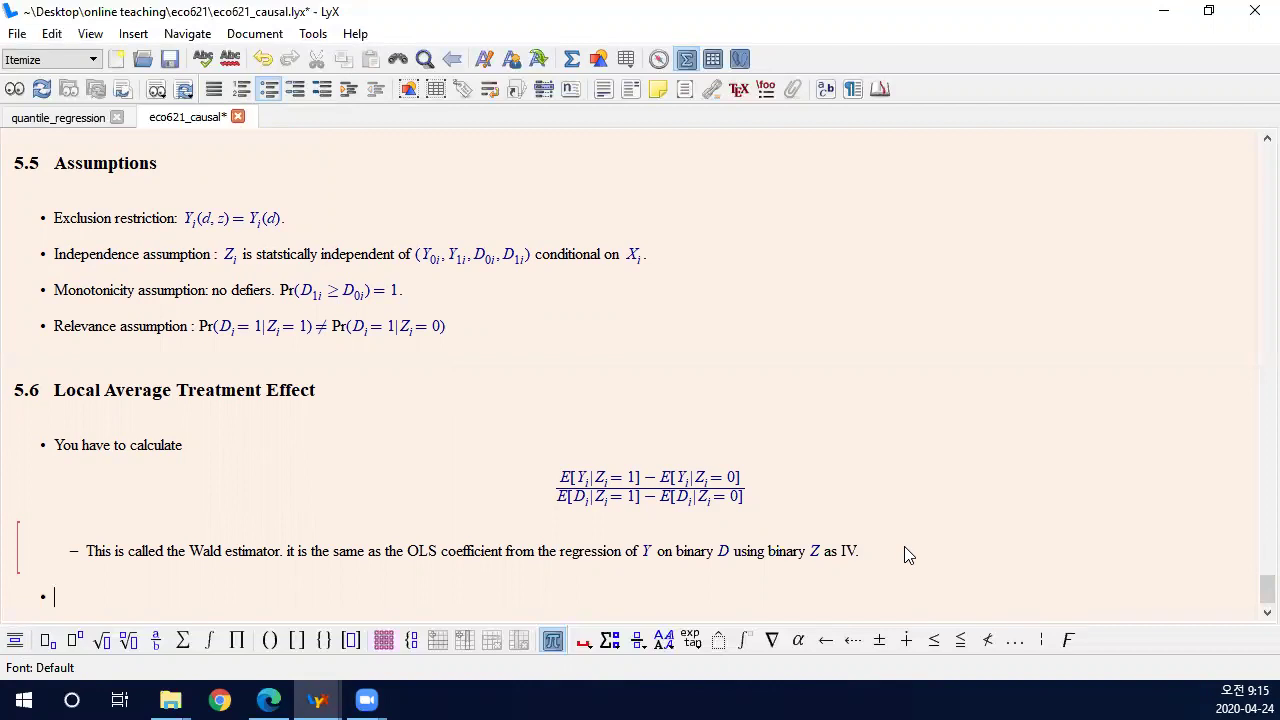
text(Under the assumptions, the Wald e)
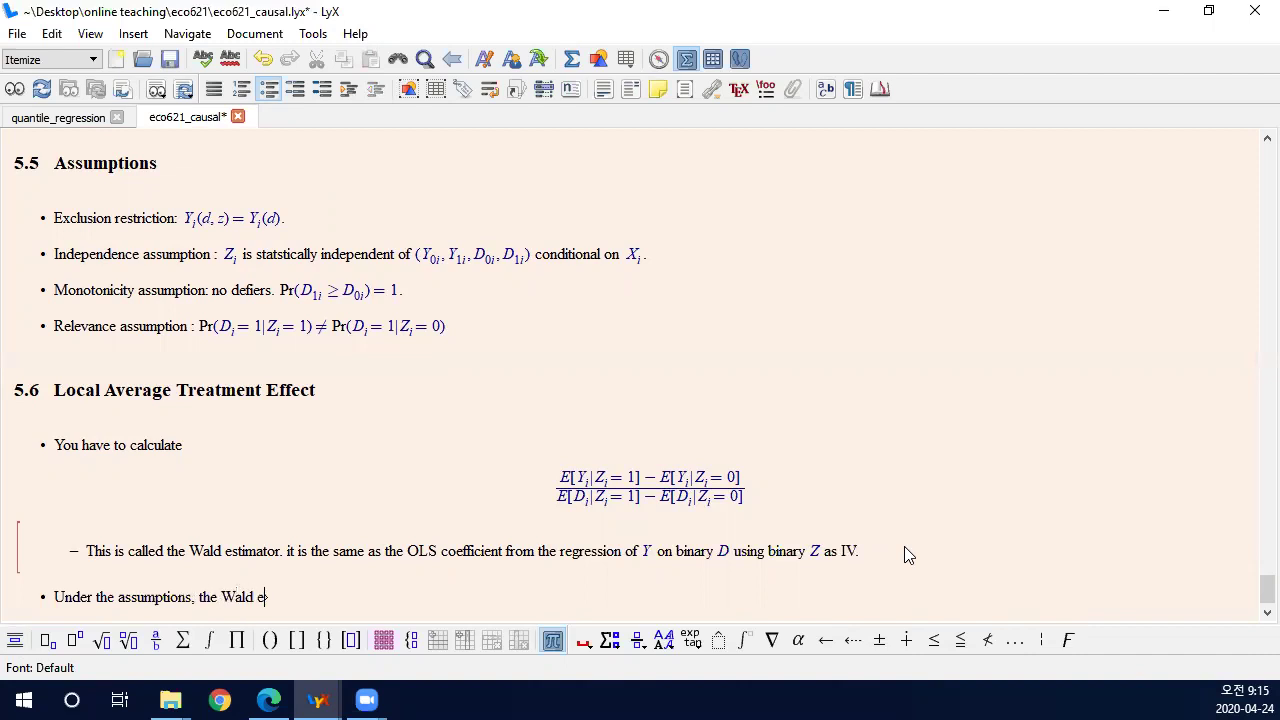
text(stimator equals to)
Prefix the Wald fraction in the first display equation with "γ =".
key(Up)
key(Up)
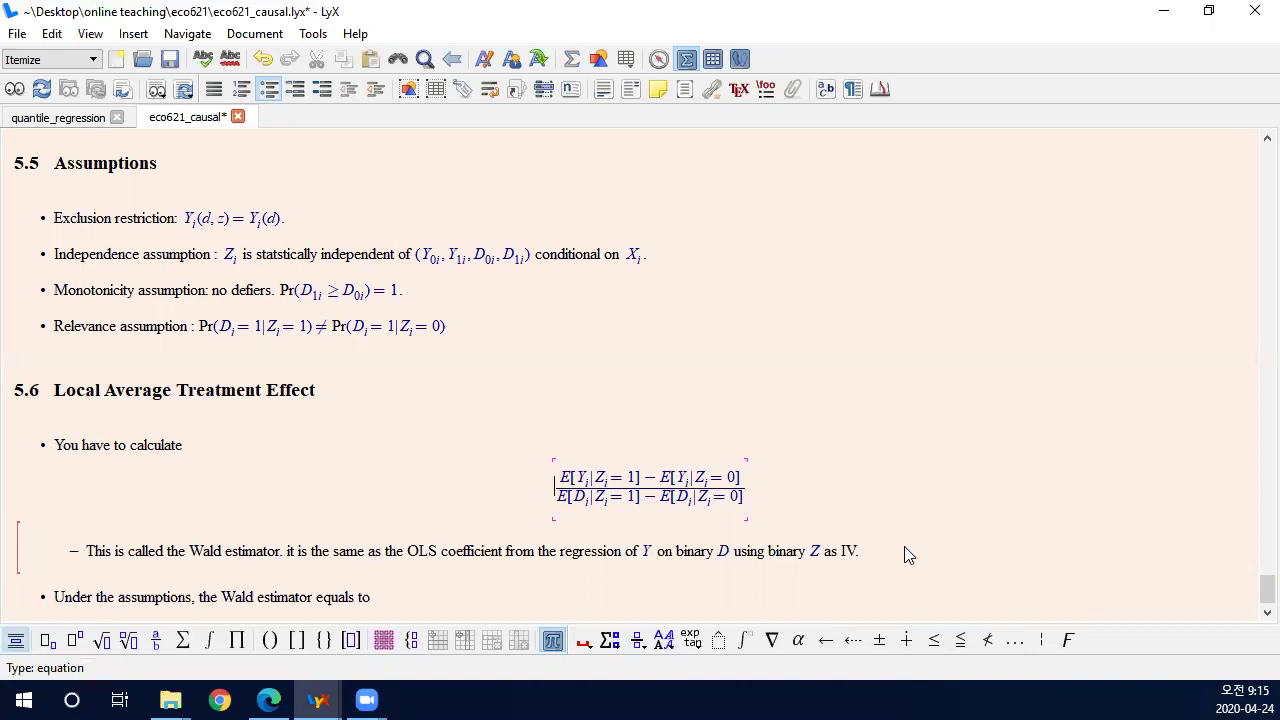
text(\gamma=)
Insert the display equation γ = E[Y_1i − Y_0i|Compliers] under the "Under the assumptions" bullet.
key(Down)
key(Down)
key(ctrl+shift+m)
text(\g)
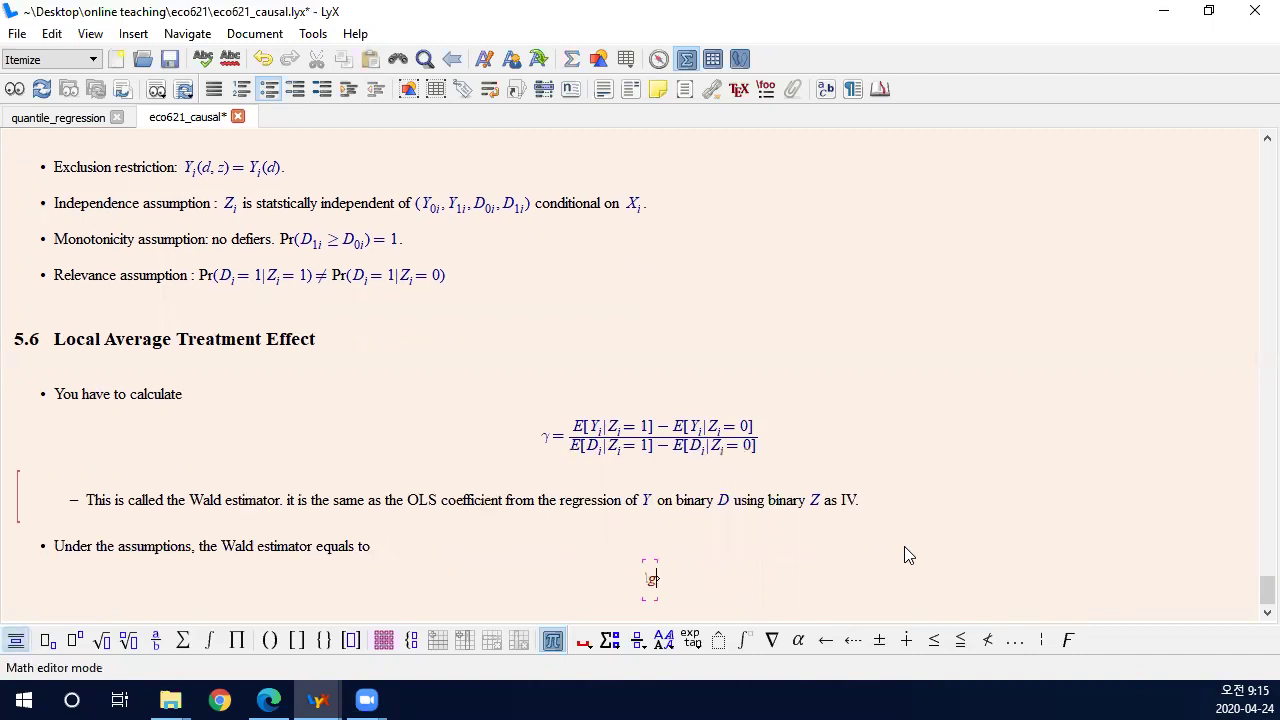
text(amma=E[)
key(BackSpace)
key(BackSpace)
text(E[Y_1i)
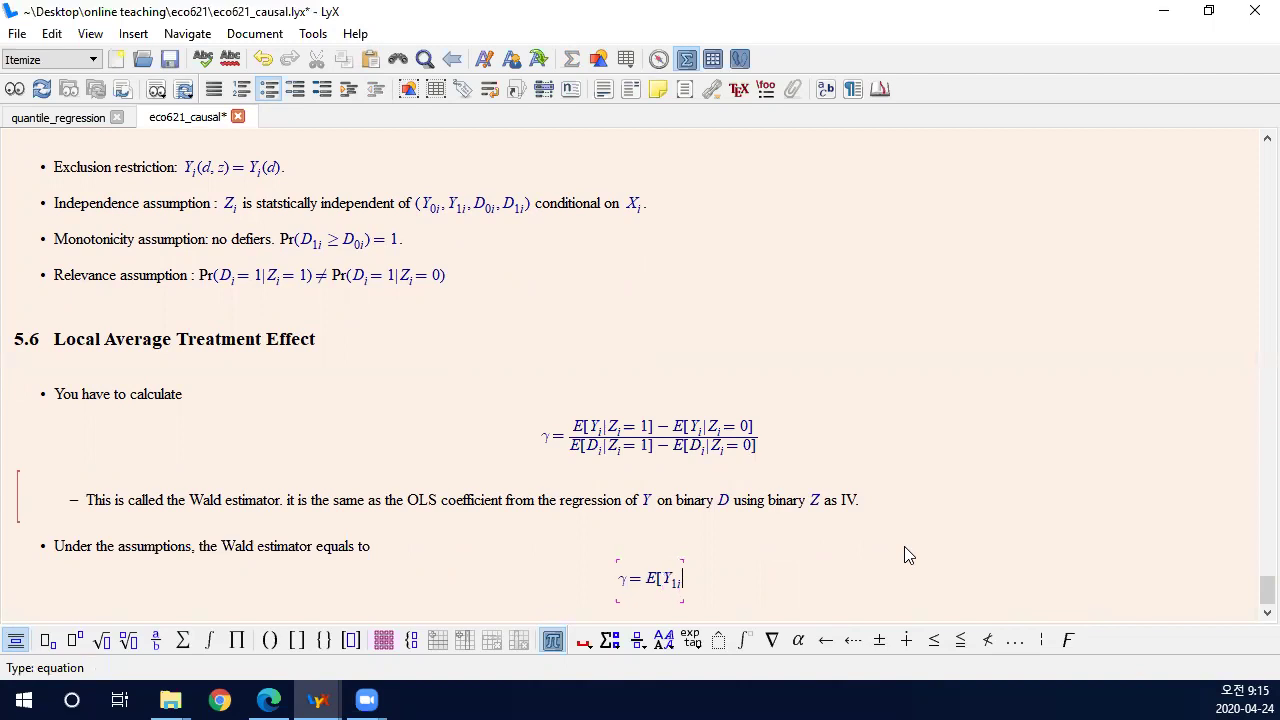
key(Right)
text(-Y_0)
text(i)
key(Right)
text(|Compliers])
Highlight the Y_1i − Y_0i expectation in the new equation and examine the compliers row in the four-subgroups table.
drag(592, 582, 665, 598)
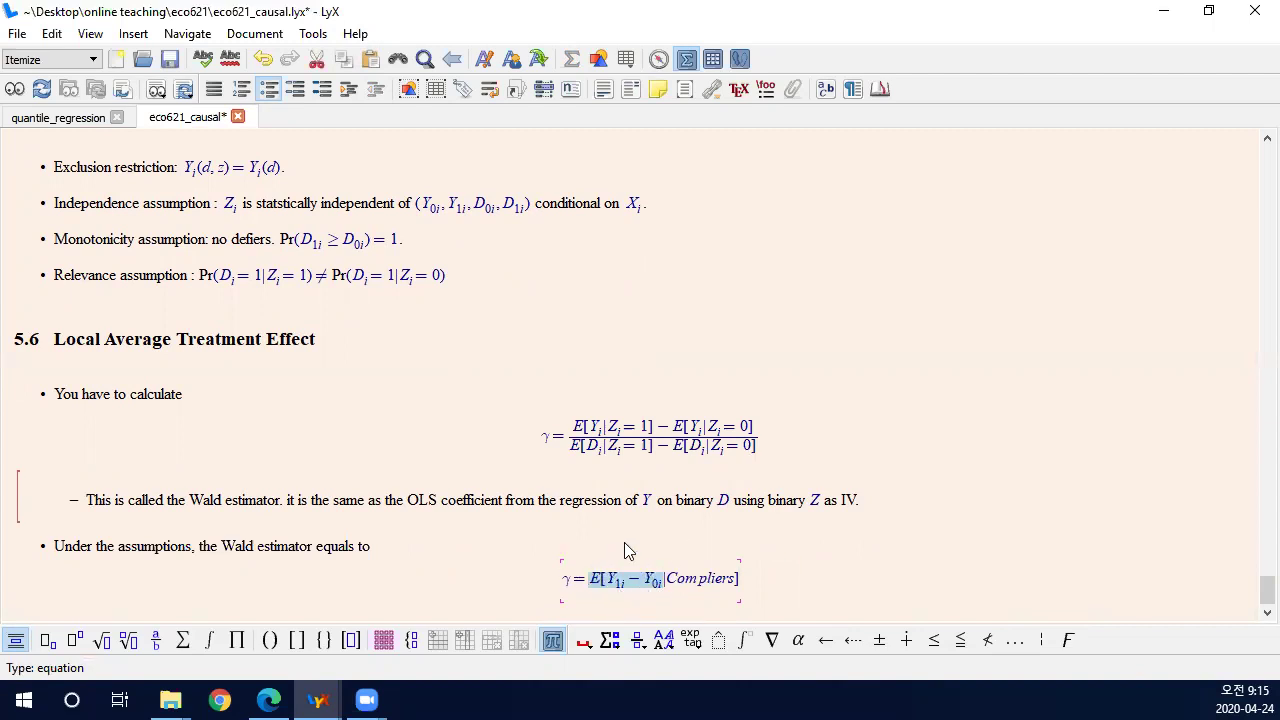
scroll(624, 548, up, 5)
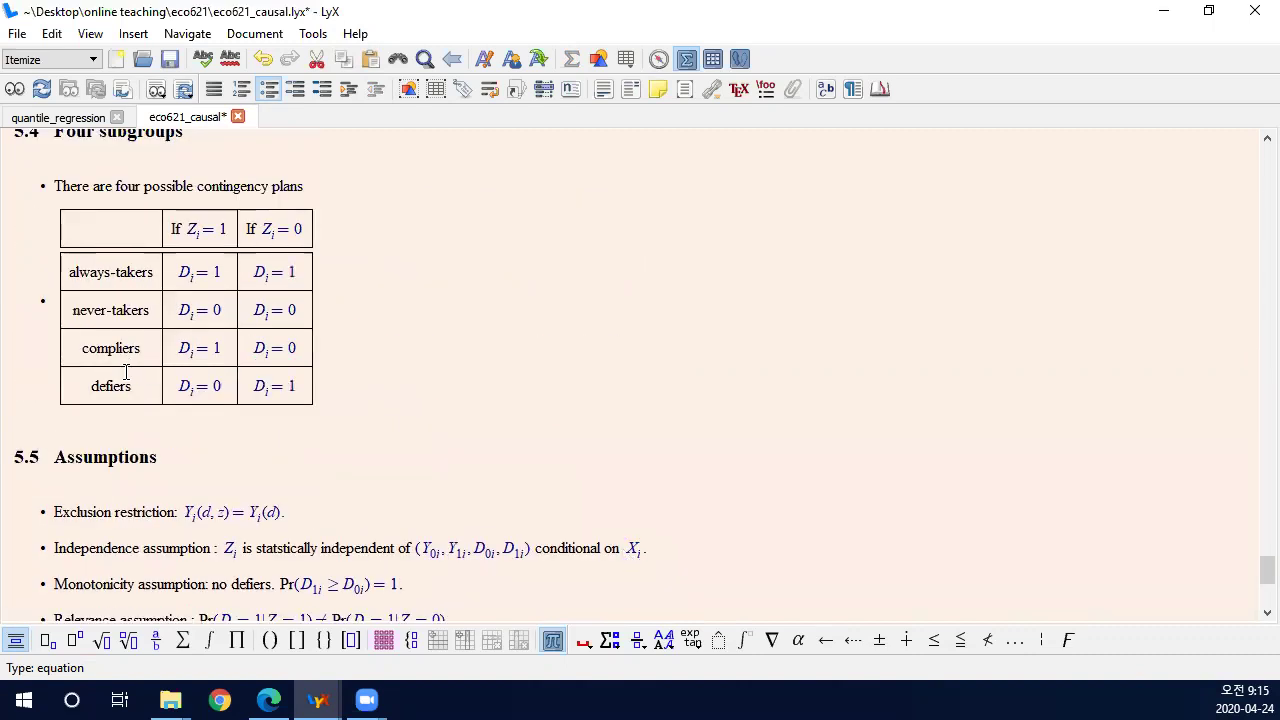
drag(72, 344, 297, 361)
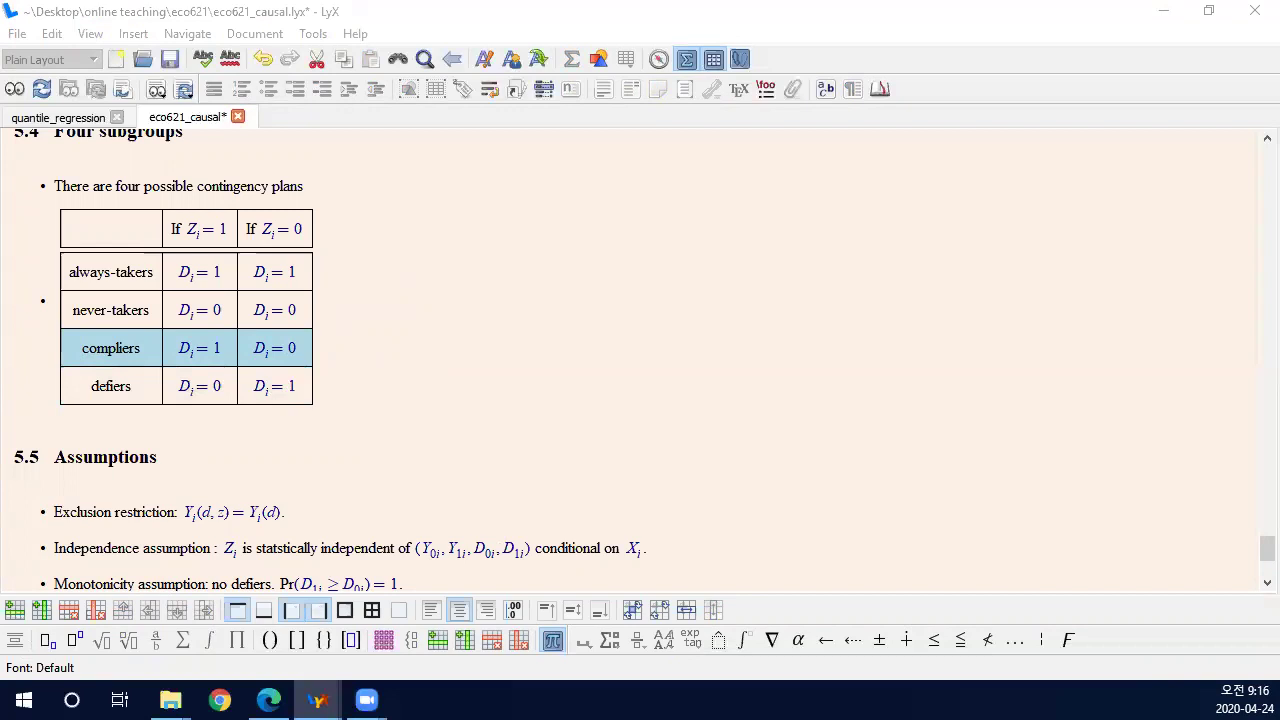
click(503, 269)
scroll(503, 266, down, 5)
Add a top-level bullet reading "Intuition" after the compliers equation.
click(808, 584)
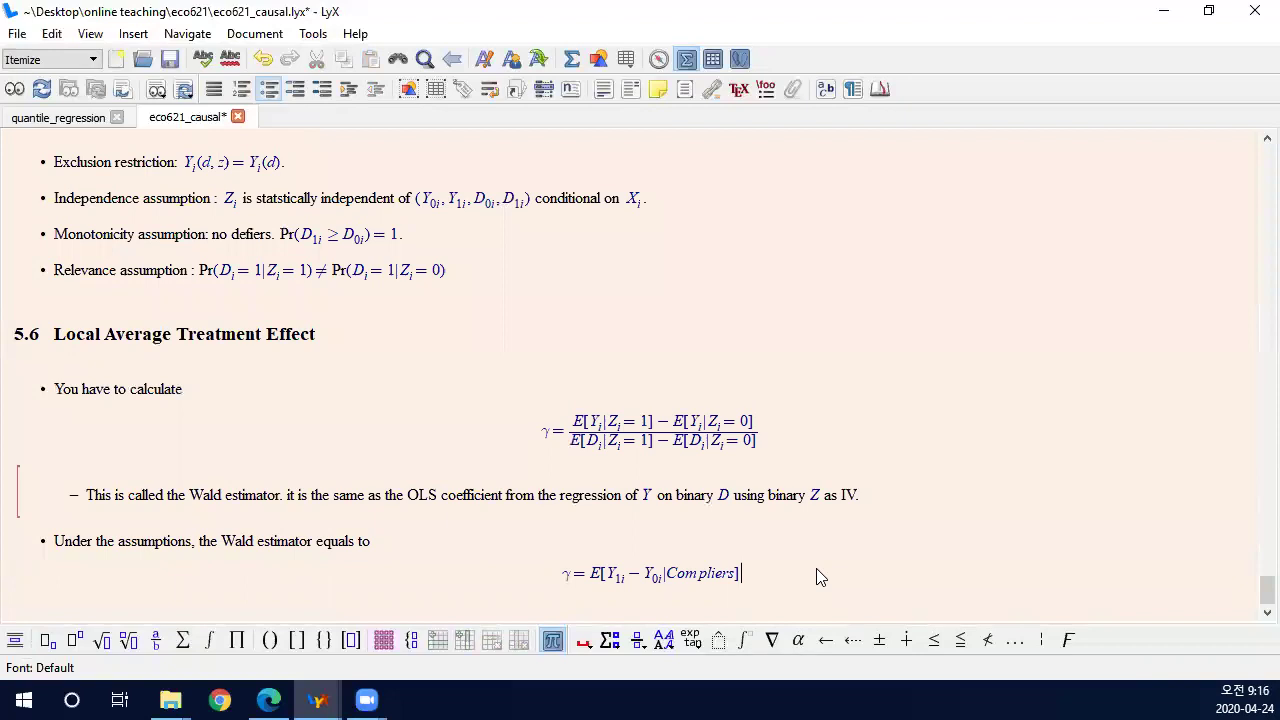
key(Return)
text(Intuition)
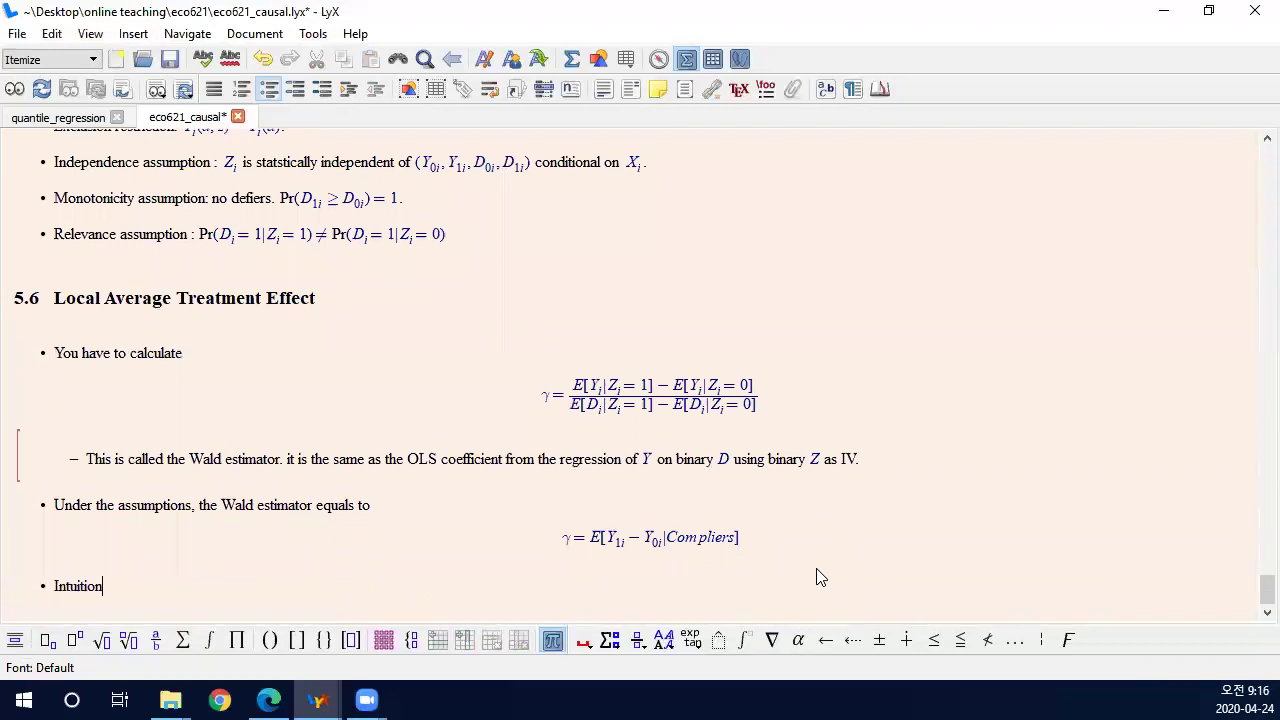
Under "Intuition", add the sub-bullet "Always-takers and Never-takers do not change the decision. So they do not provide any information by the randomization of Z.".
key(Return)
key(Tab)
text(Never)
key(BackSpace)
key(BackSpace)
key(BackSpace)
key(BackSpace)
text(Always-takers and Never-takers do not change the)
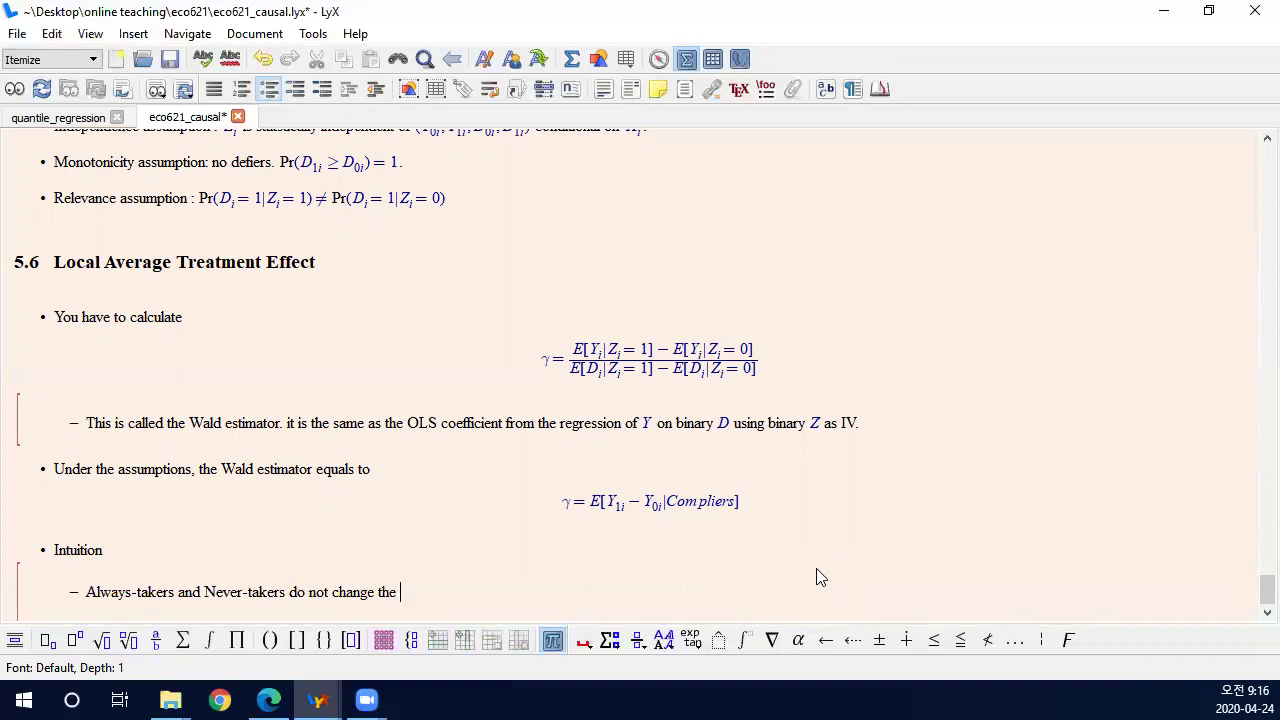
text( decision. So they do not provid)
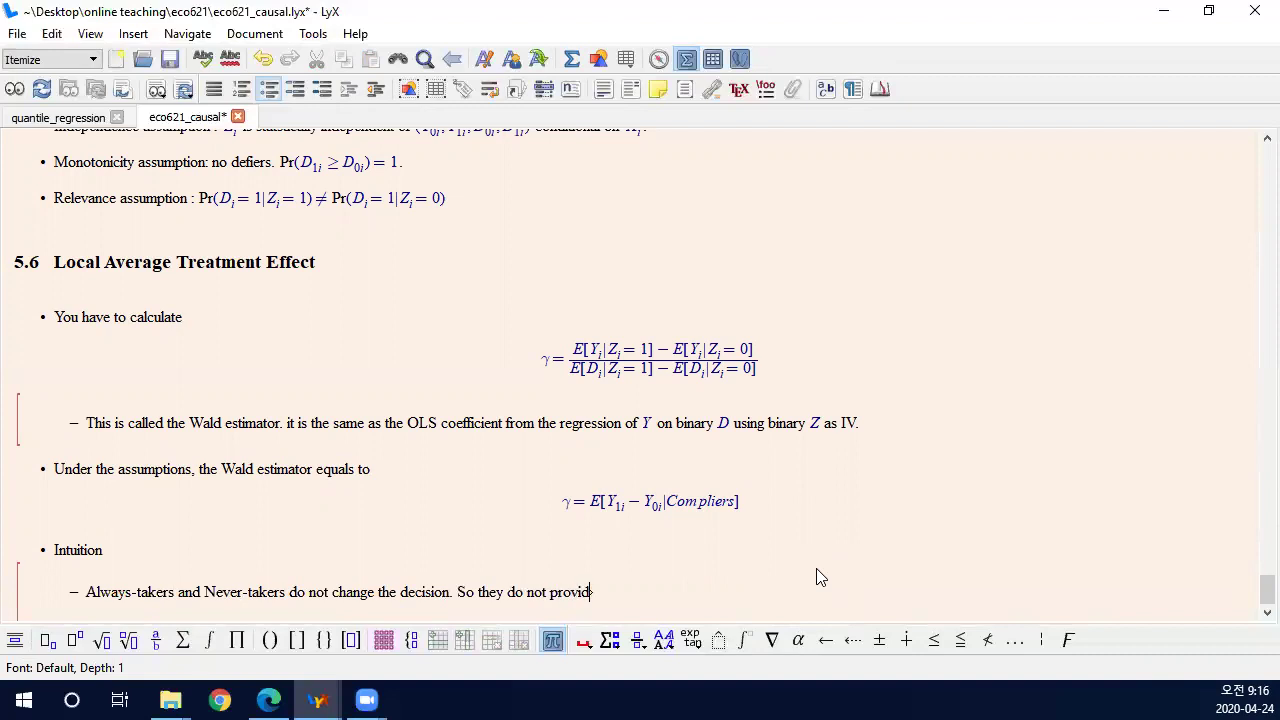
text(e any information by the randomi)
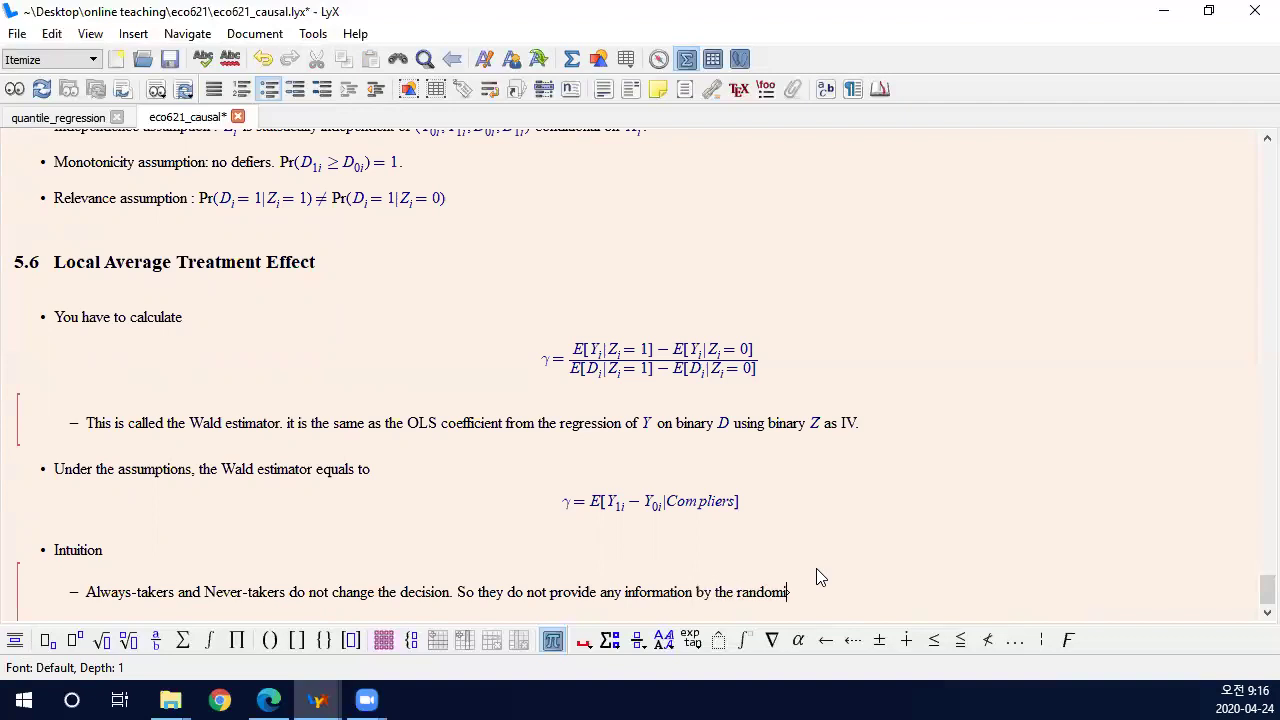
text(zation of)
key(ctrl+m)
text(Z..)
Insert "no matter what Z is" after "decision" in the always-takers sub-bullet, with Z as inline math.
key(Left)
key(Left)
key(Left)
key(Left)
key(Left)
key(Left)
key(Left)
key(Left)
key(Left)
key(Left)
key(Left)
key(Left)
key(Left)
key(Left)
key(Left)
text(no matter)
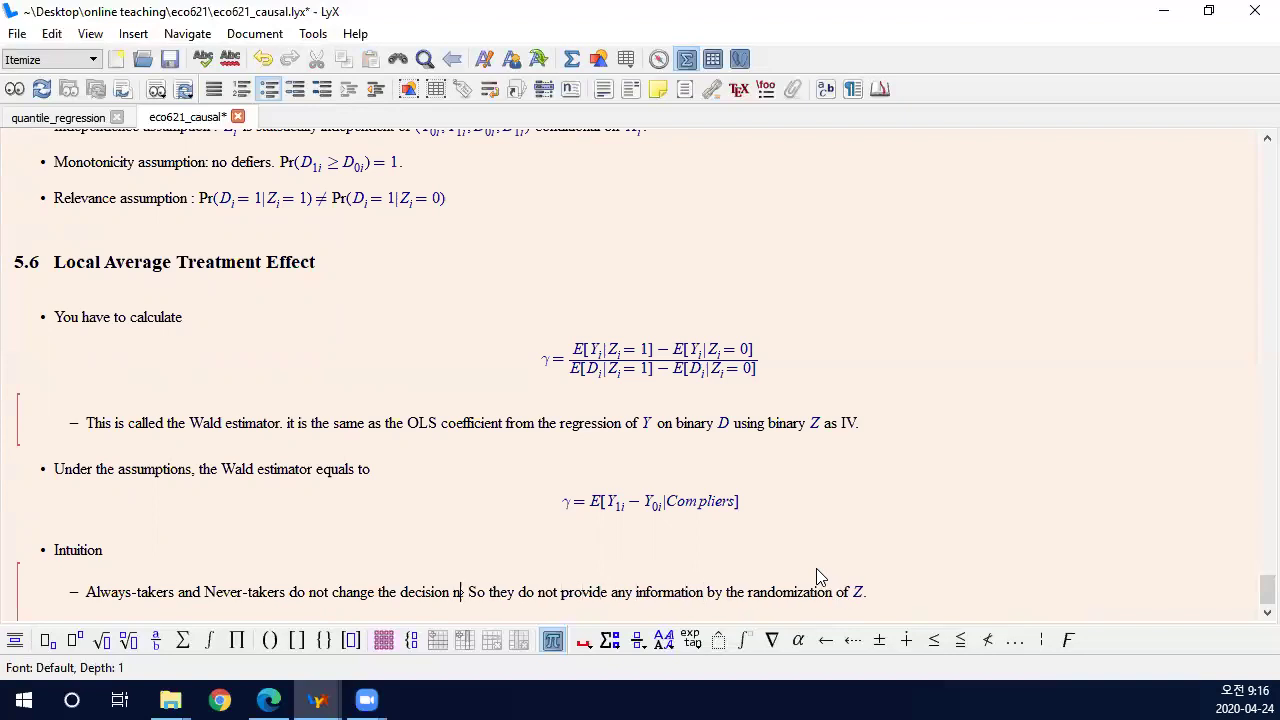
key(BackSpace)
key(BackSpace)
key(BackSpace)
key(BackSpace)
key(BackSpace)
key(BackSpace)
key(BackSpace)
key(BackSpace)
key(BackSpace)
key(BackSpace)
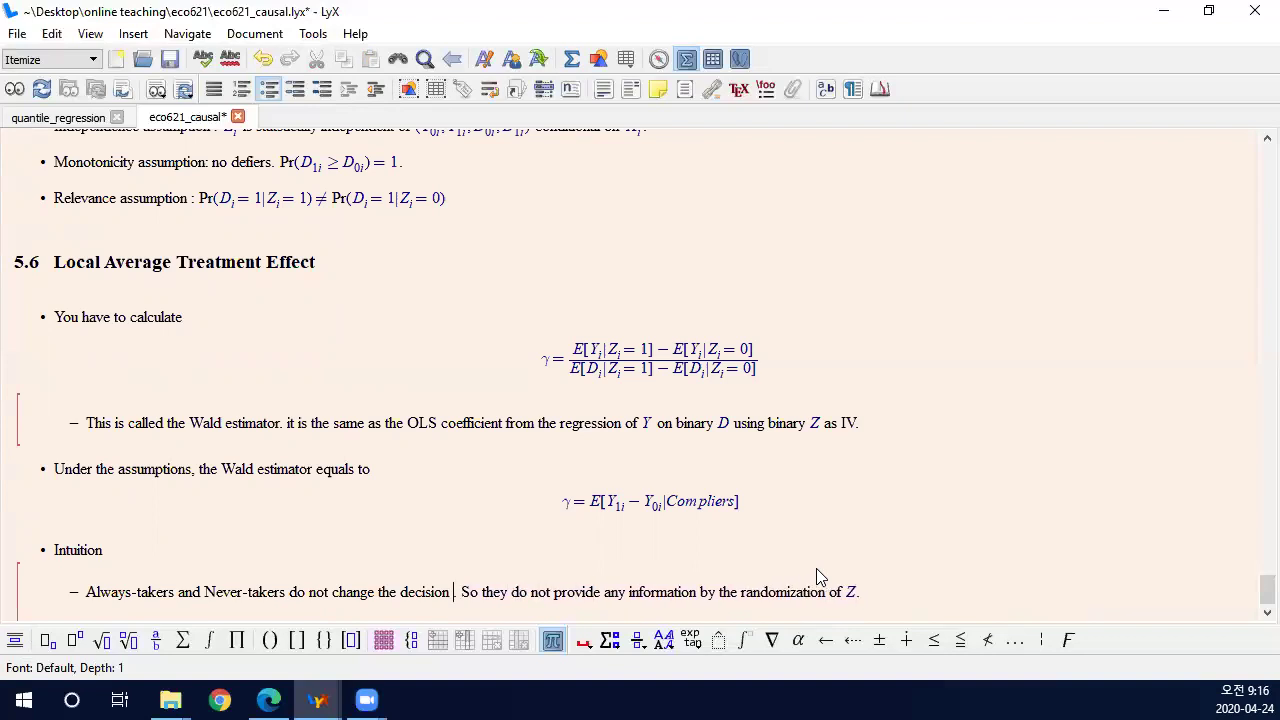
text(no matter what)
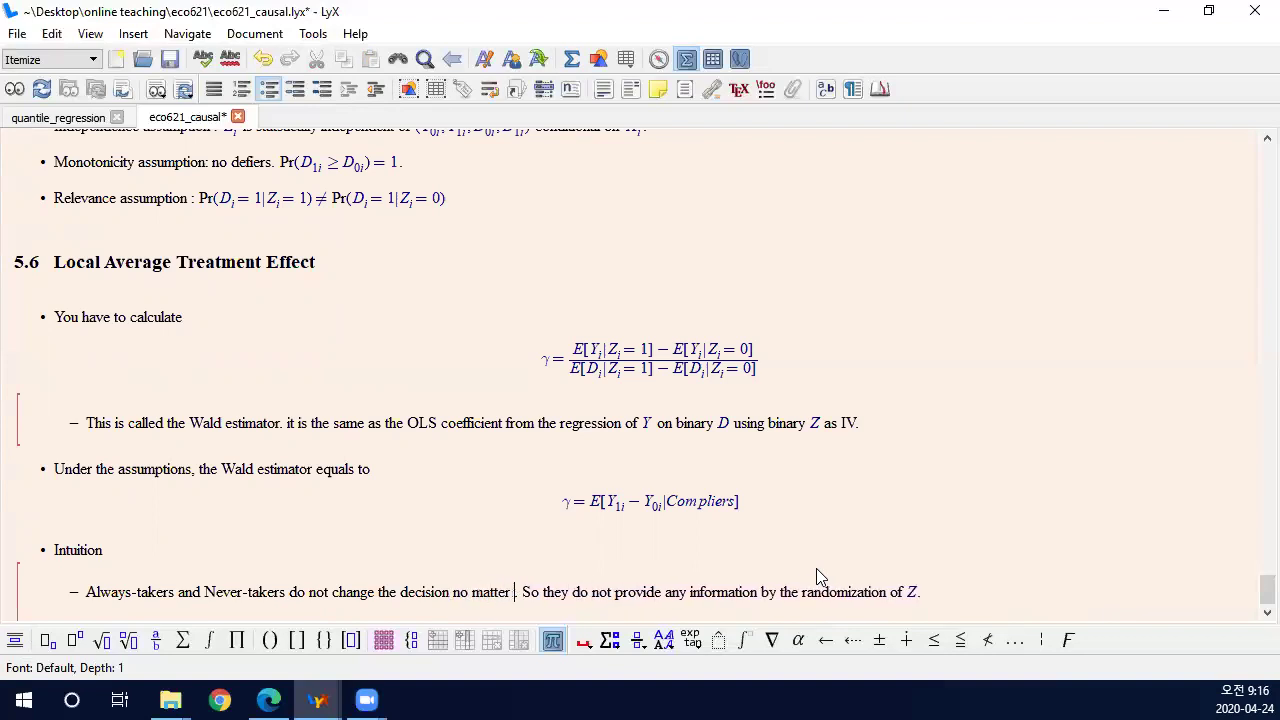
key(space)
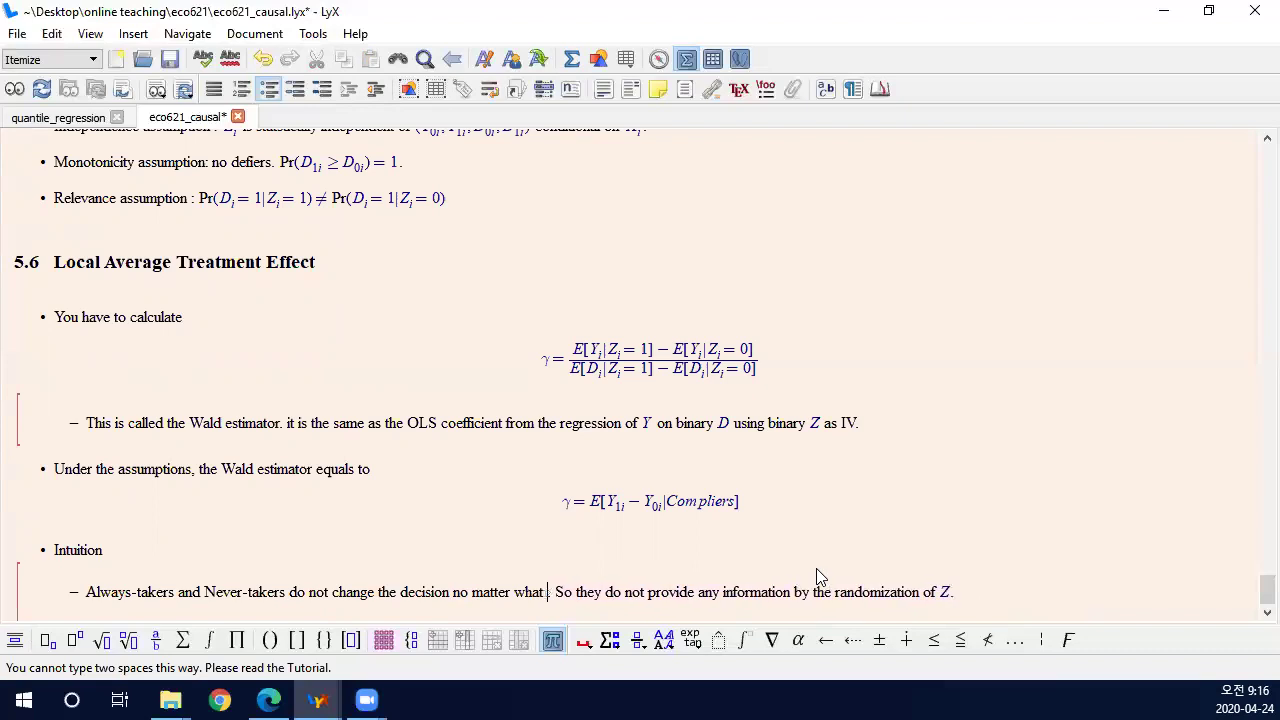
key(ctrl+m)
text(Z)
key(Right)
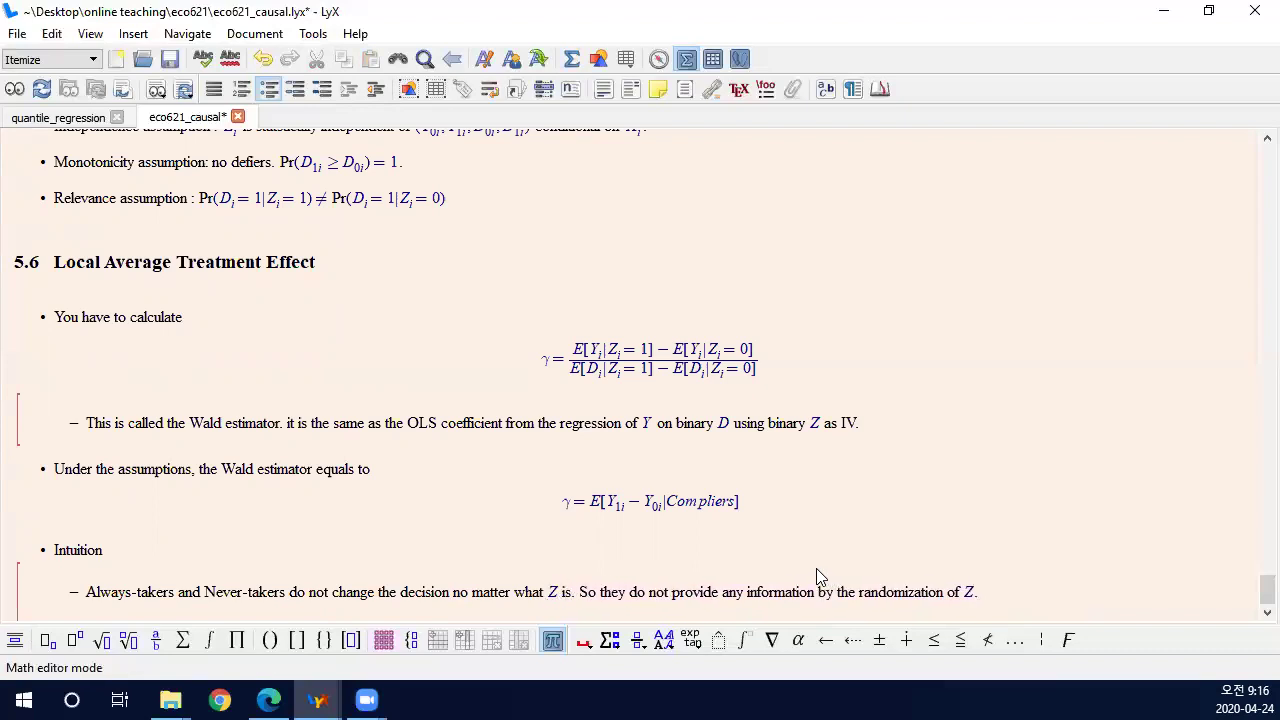
key(Right)
key(Right)
key(Right)
key(Right)
key(Right)
Add the sub-bullet "Compliers follow the randomization Z. So we can extract information only from them." with Z as inline math.
click(1032, 595)
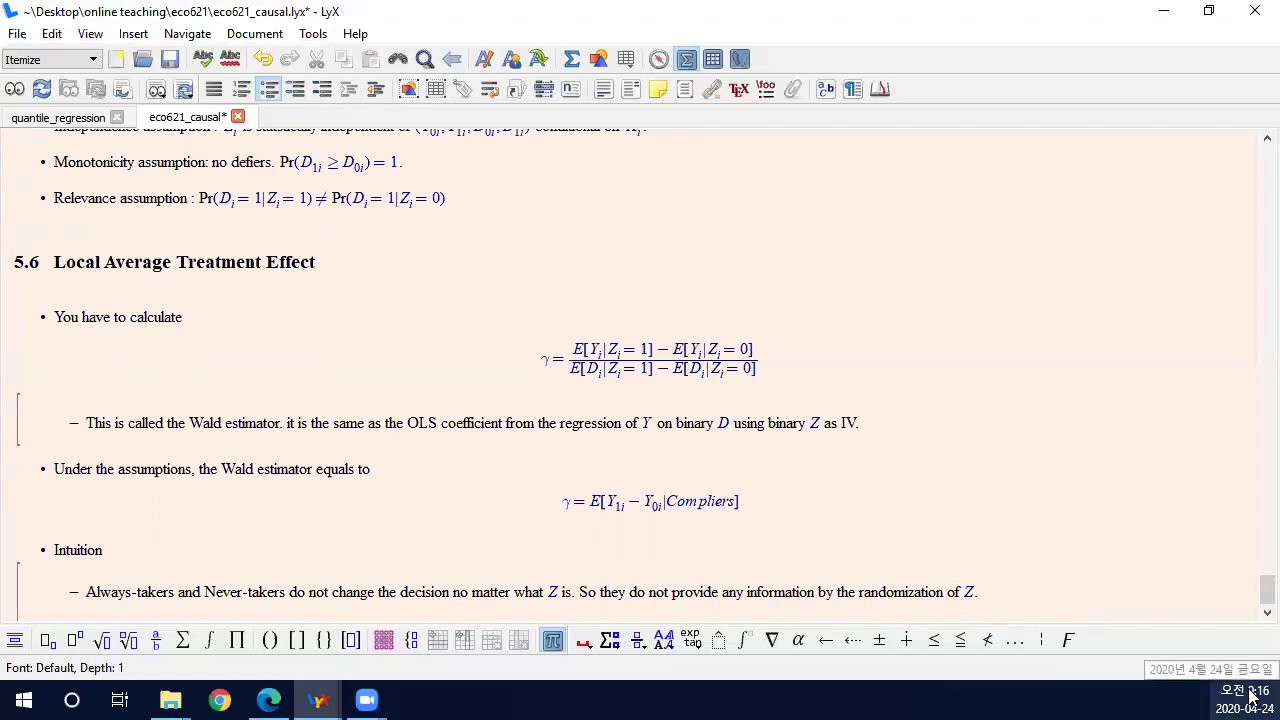
key(Return)
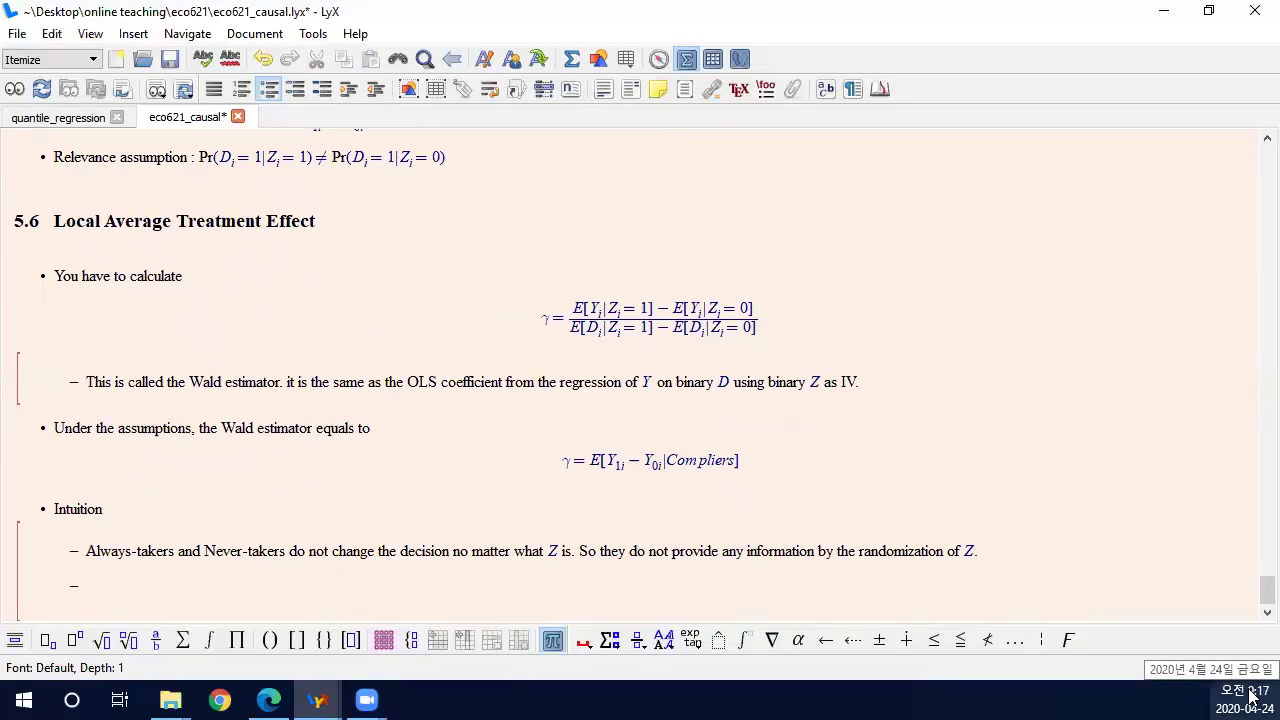
text(Compliers )
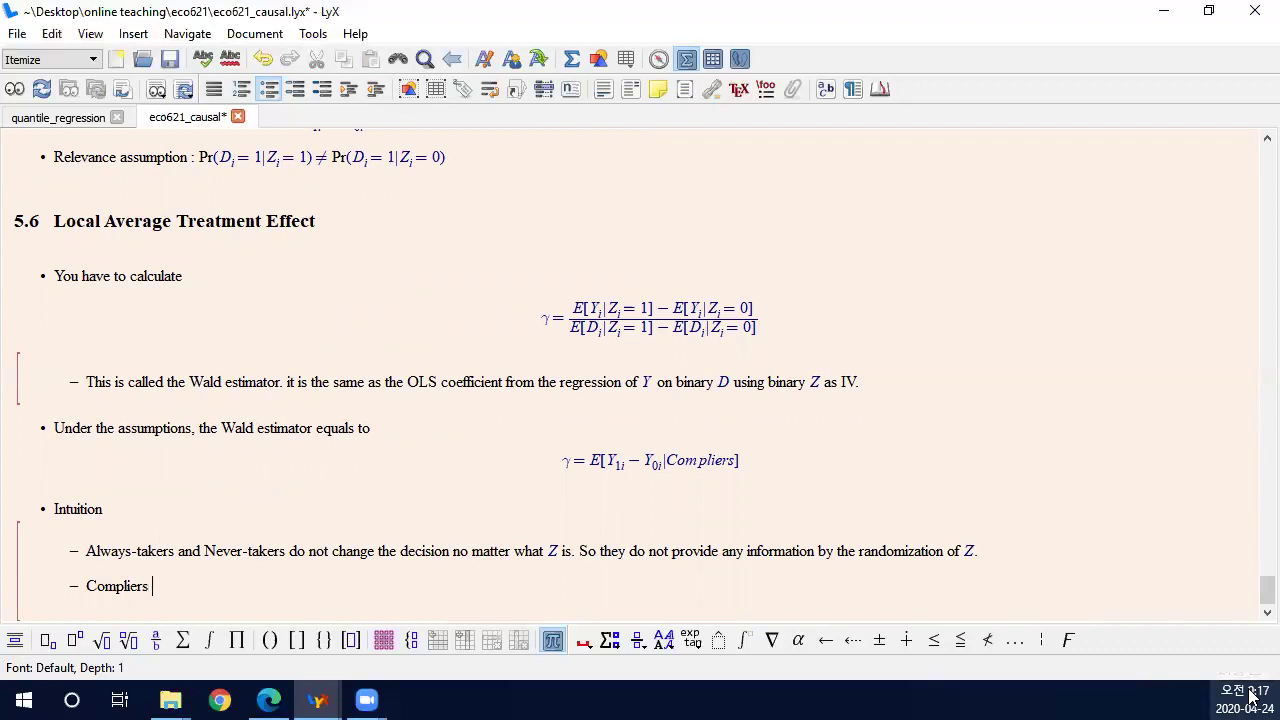
text(follow the randomizatino of)
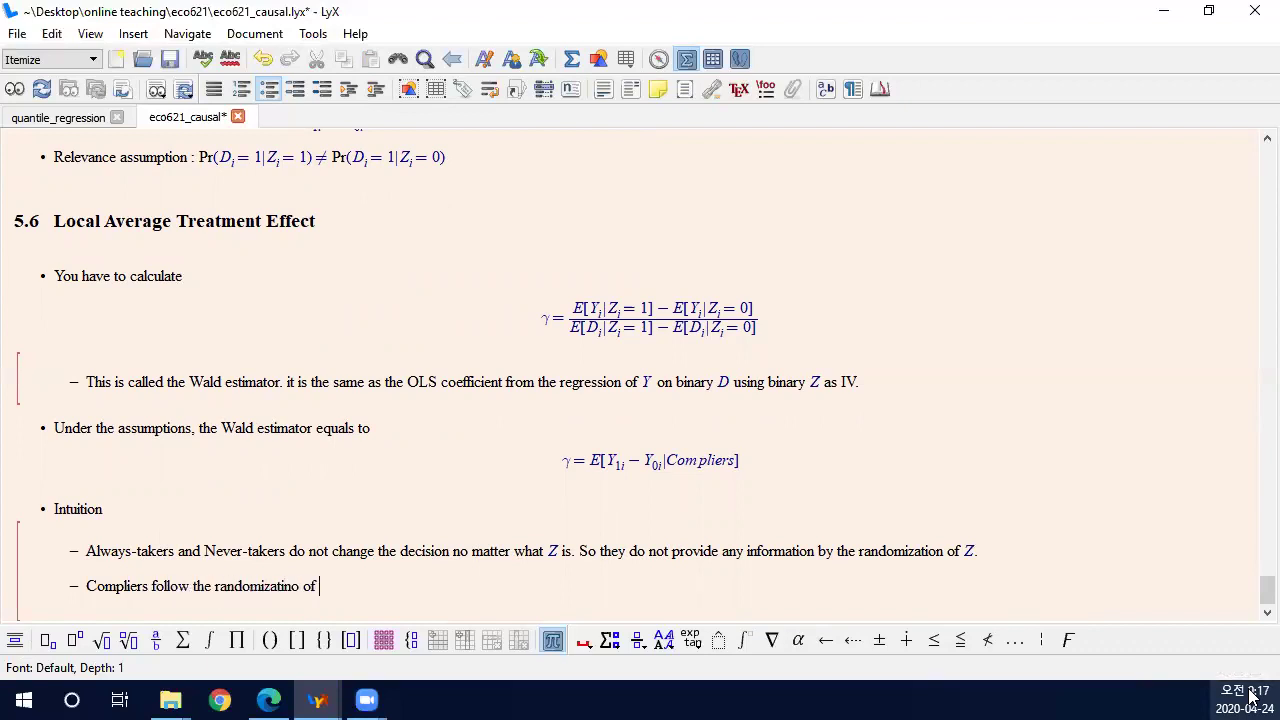
key(BackSpace)
key(BackSpace)
key(BackSpace)
key(BackSpace)
key(BackSpace)
key(BackSpace)
text(on)
key(ctrl+m)
text(Z)
key(Right)
text(. So we)
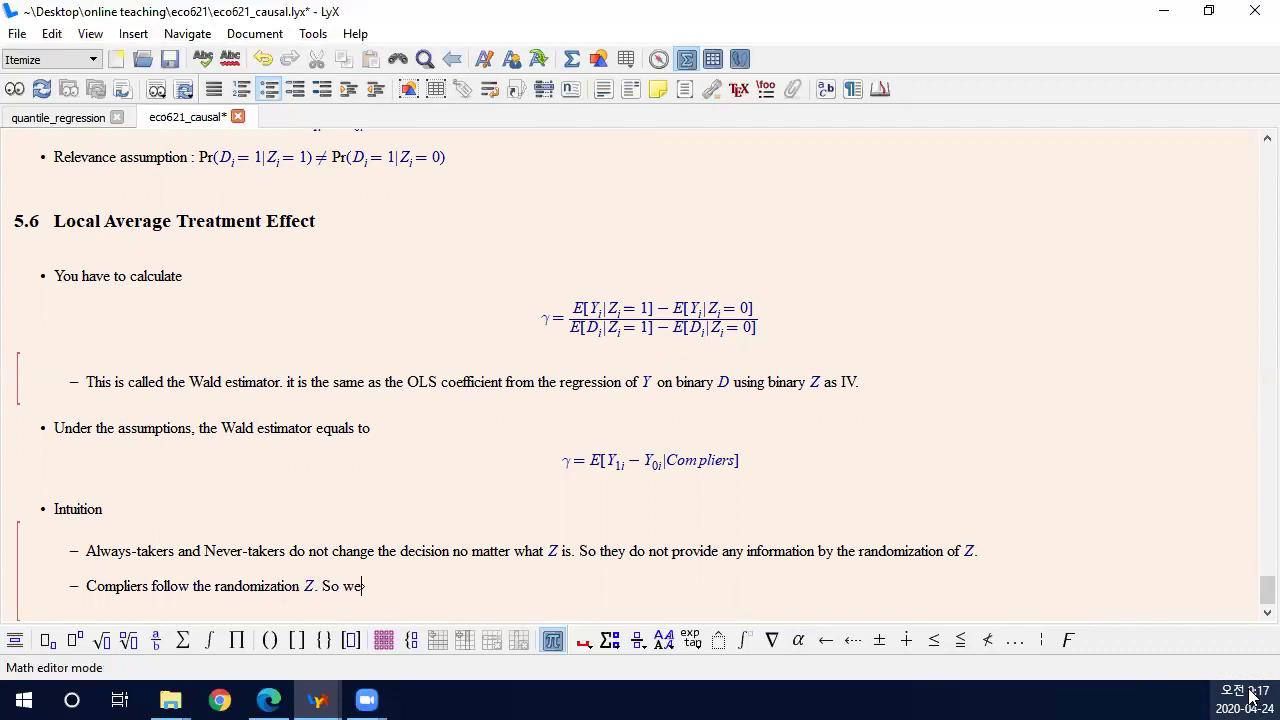
text( can extract i)
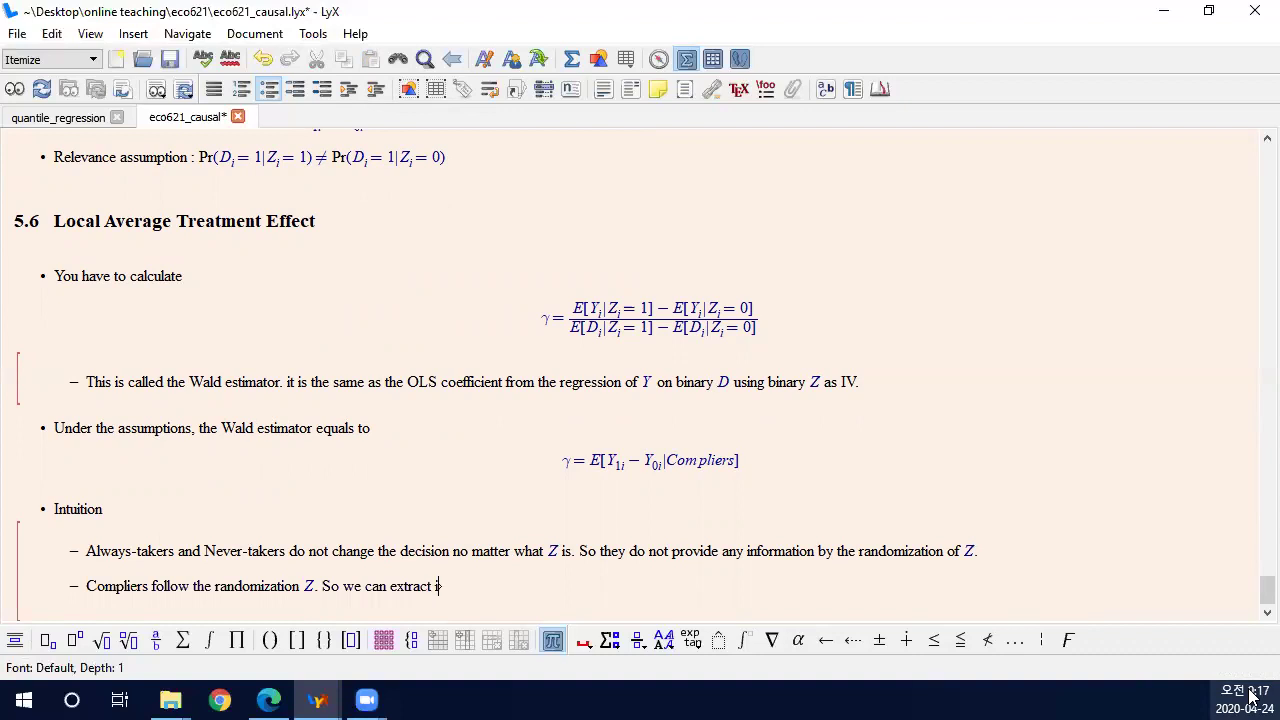
text(nformation only from them.)
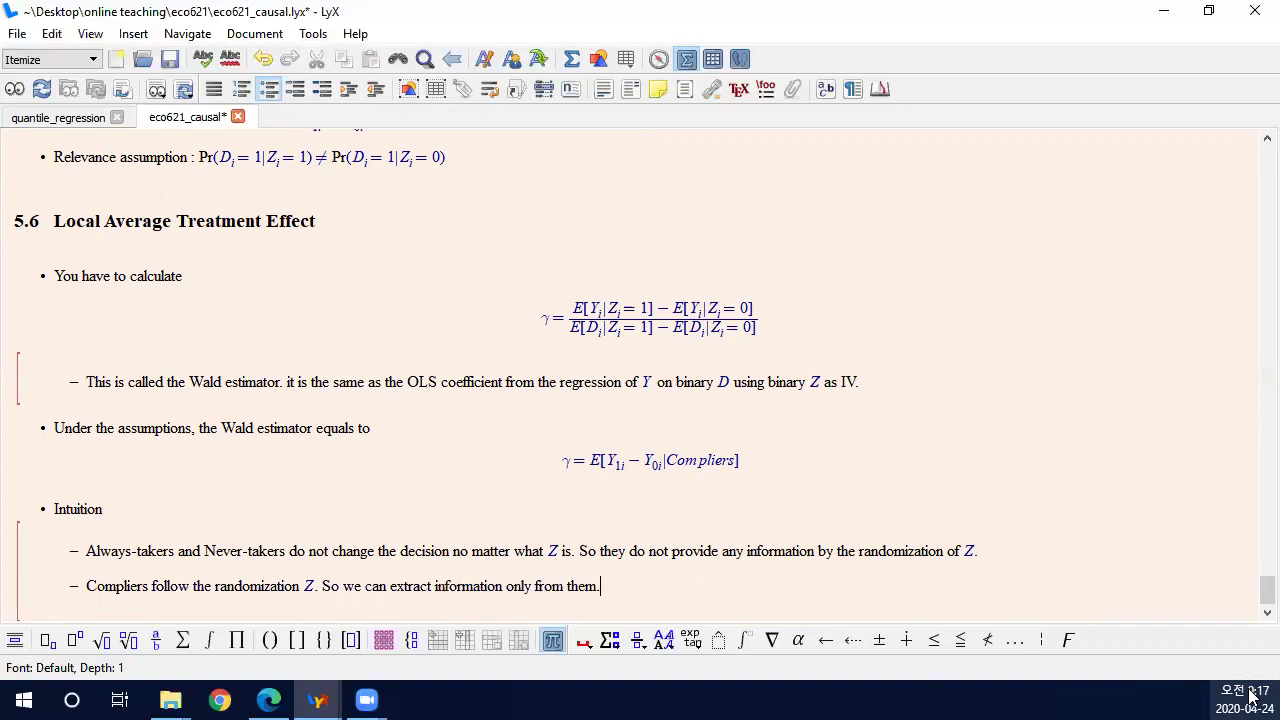
Add a third intuition sub-bullet reading "Defiers, if exist, cancel out the randomization of Z." with Z as inline math.
key(Return)
key(ctrl+m)
text(Defiers m)
key(BackSpace)
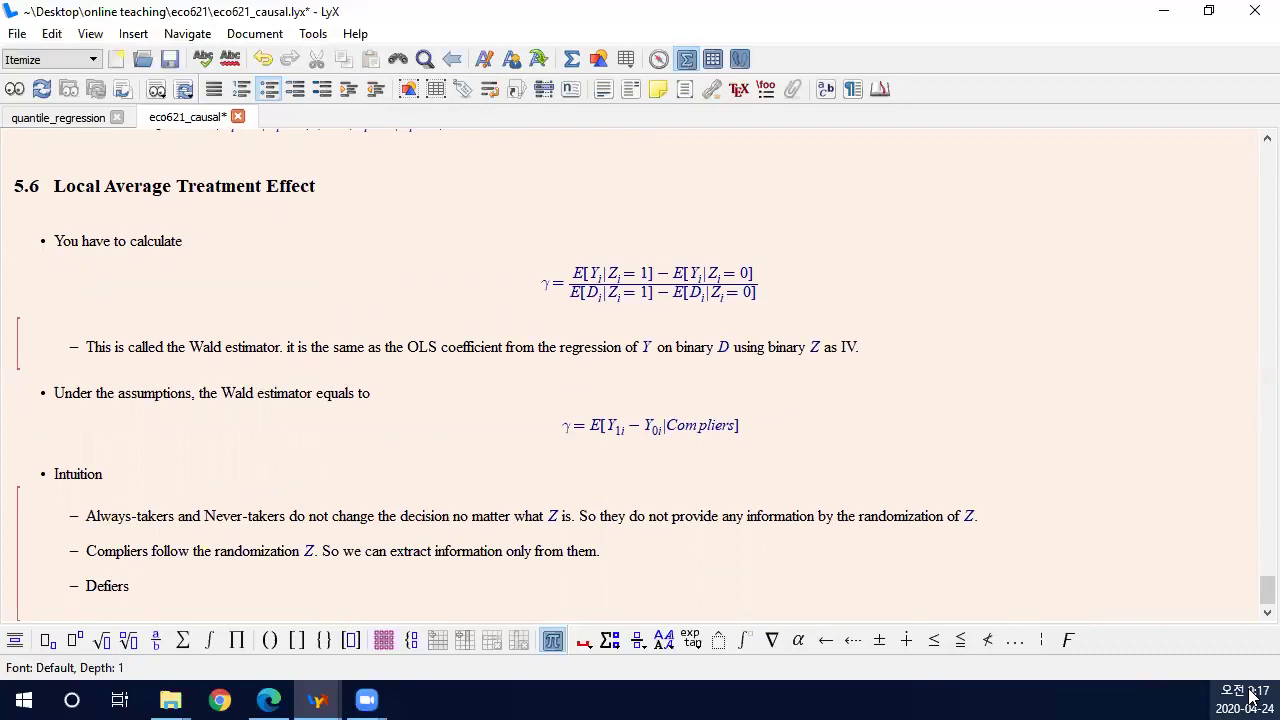
text(if exist,)
key(Left)
key(Left)
key(Left)
key(Left)
key(Left)
text(, cancel out the randomization of)
key(ctrl+m)
text(Z)
key(Right)
text(.)
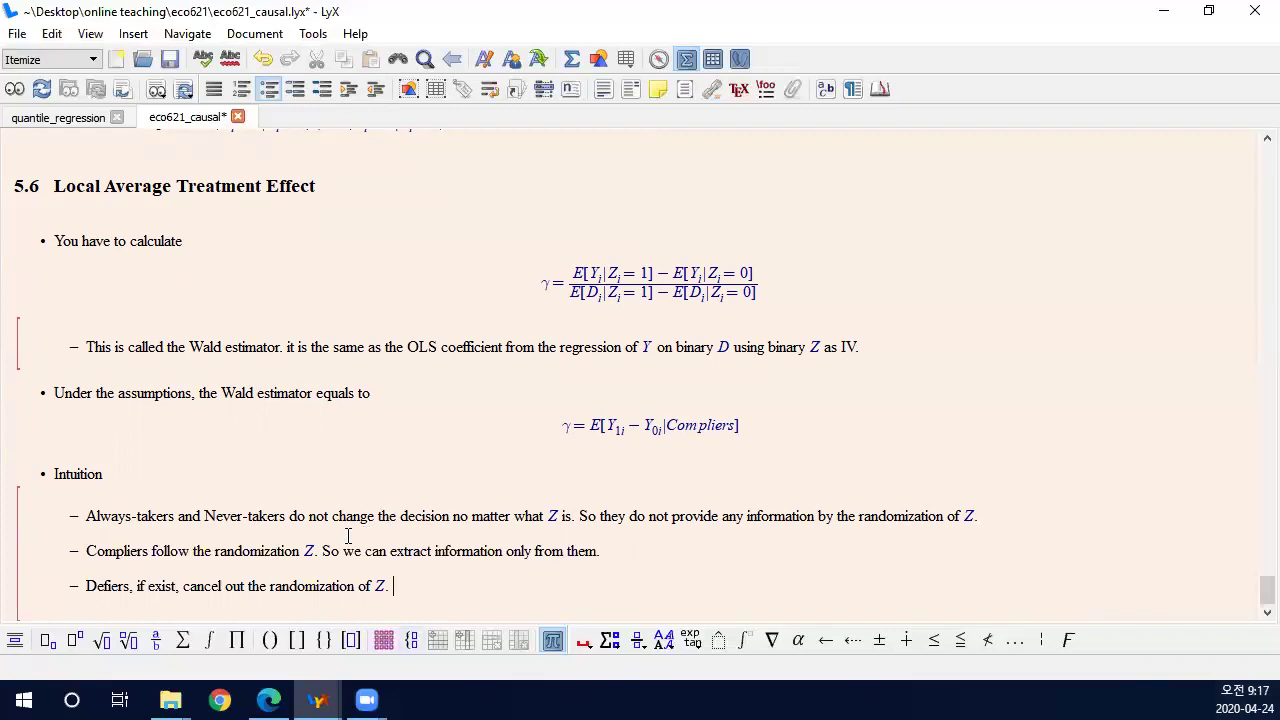
Highlight the compliers and defiers rows in the contingency plans table in turn and compare their treatment decisions.
scroll(160, 514, up, 8)
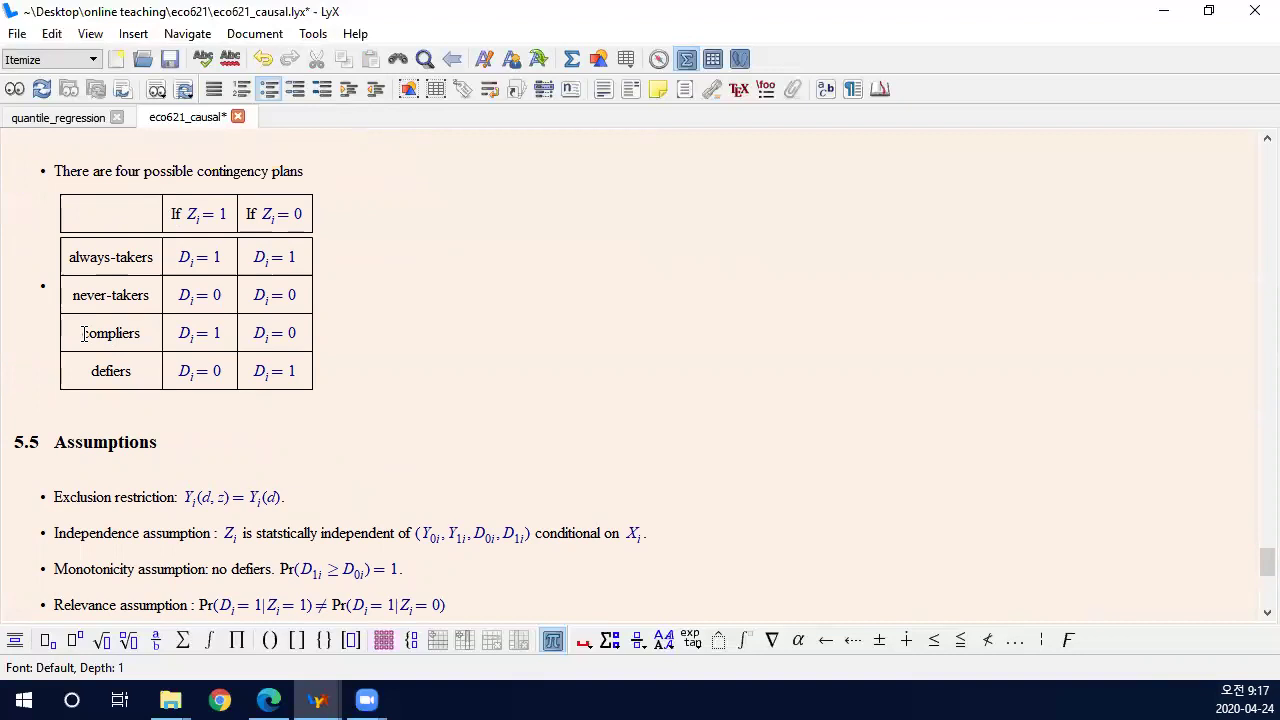
drag(80, 330, 193, 345)
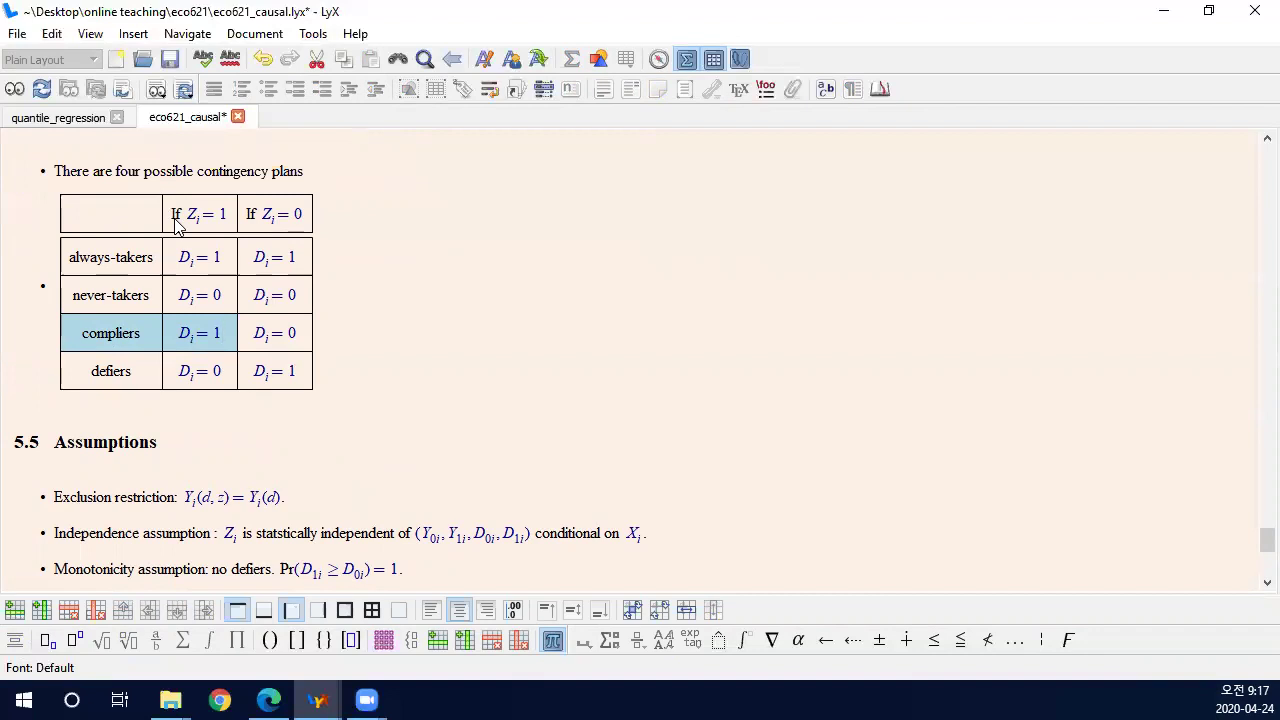
drag(88, 368, 268, 400)
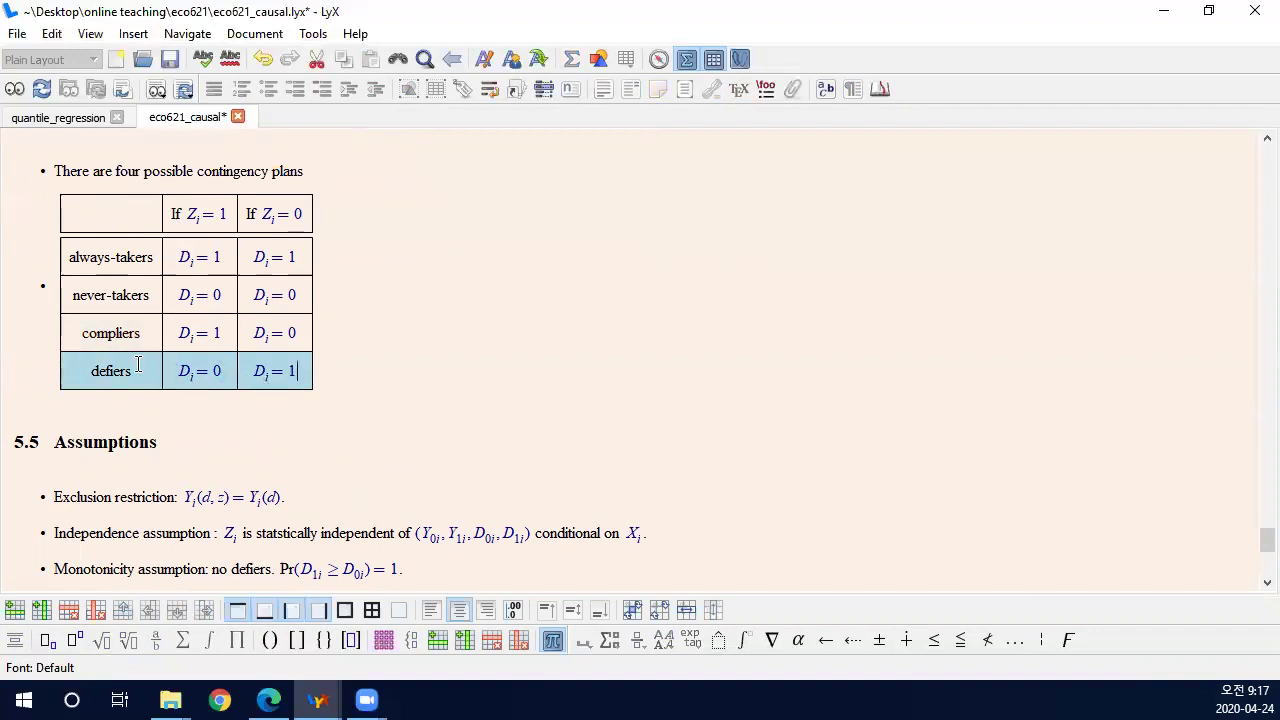
click(136, 367)
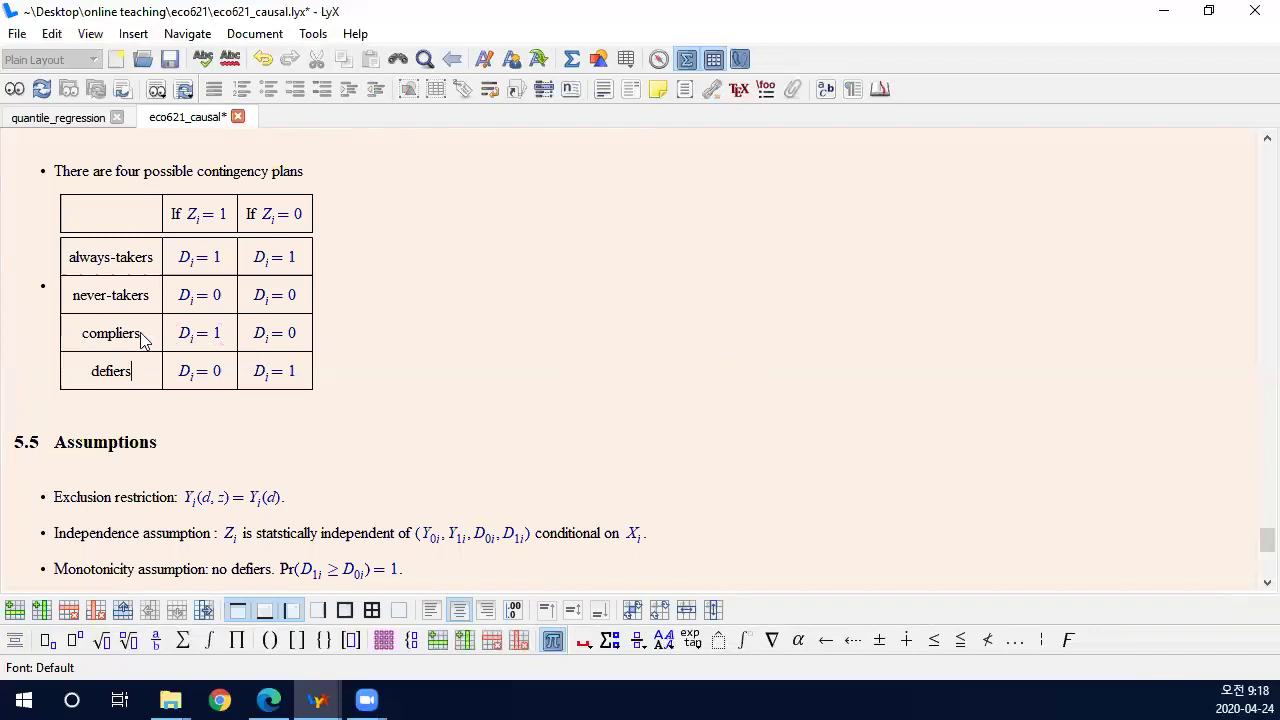
drag(103, 332, 245, 337)
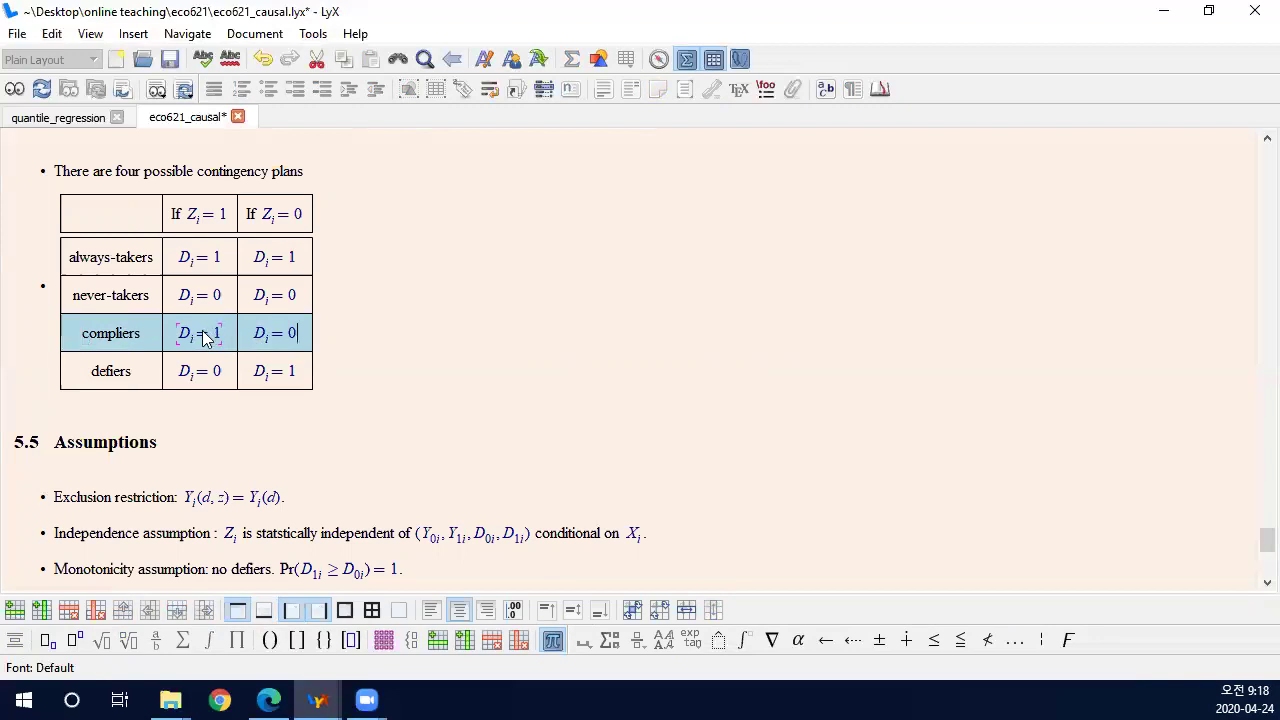
drag(70, 372, 272, 382)
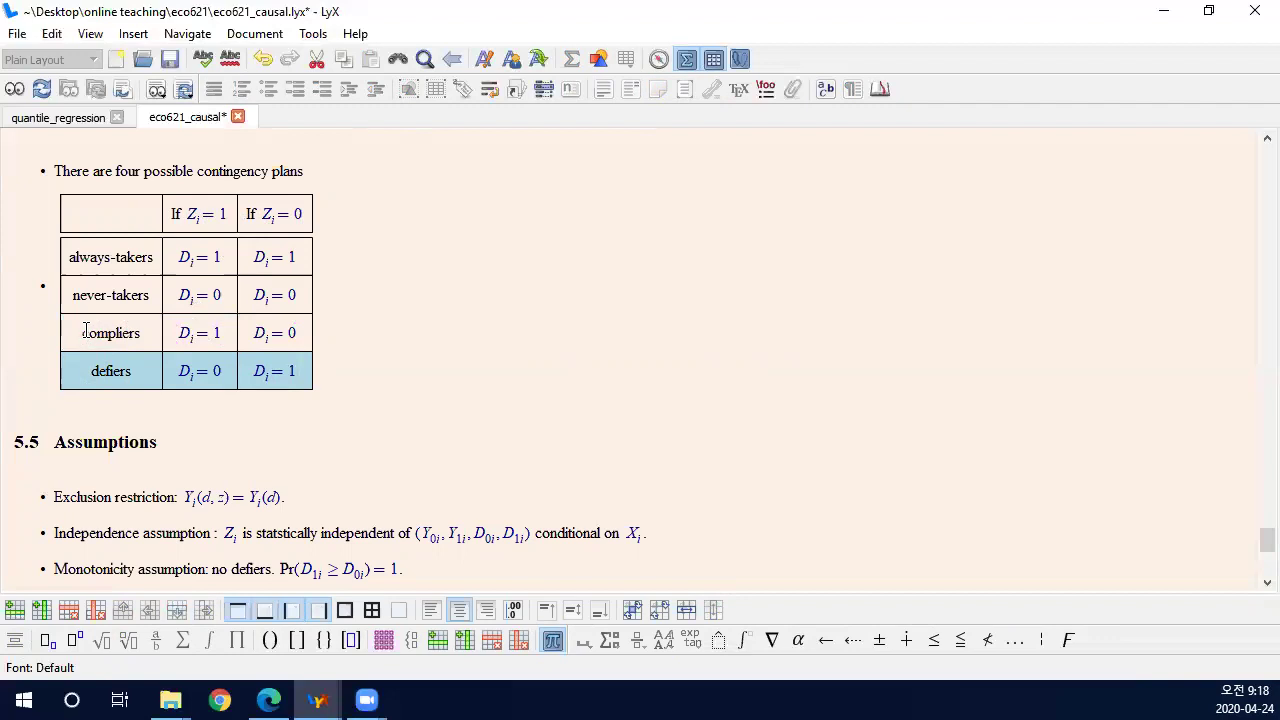
drag(88, 334, 274, 337)
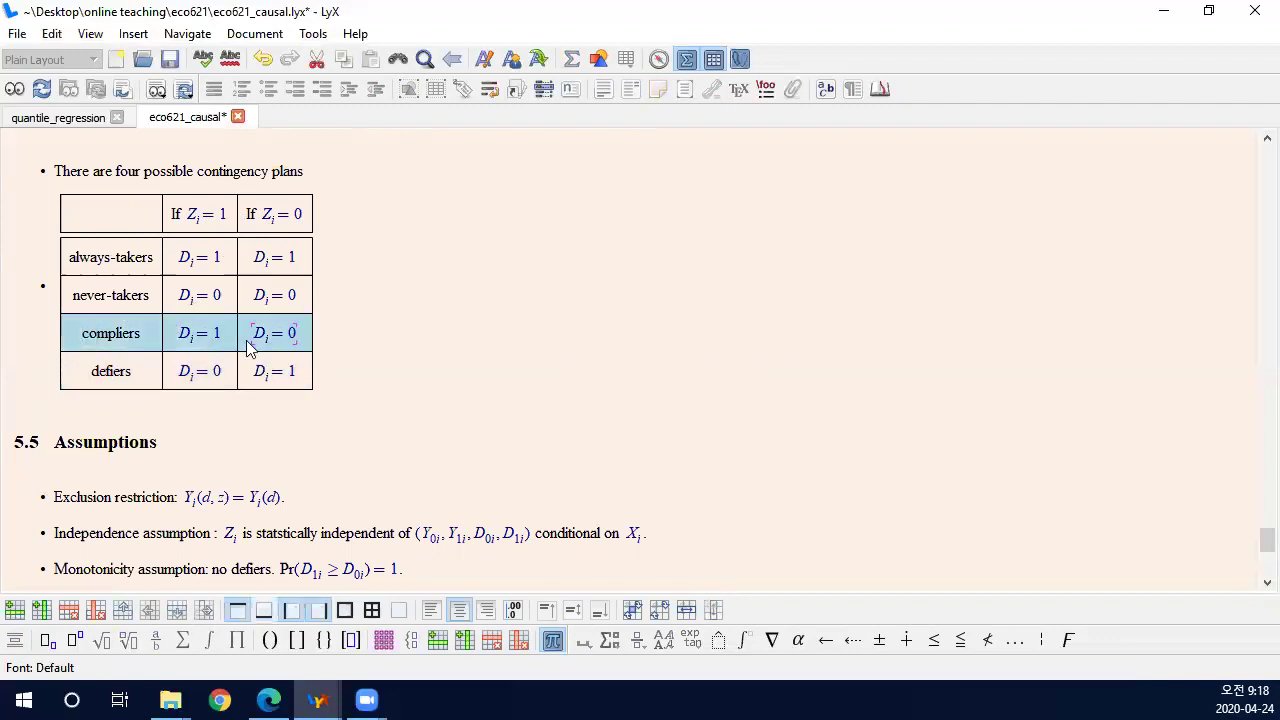
drag(72, 372, 286, 373)
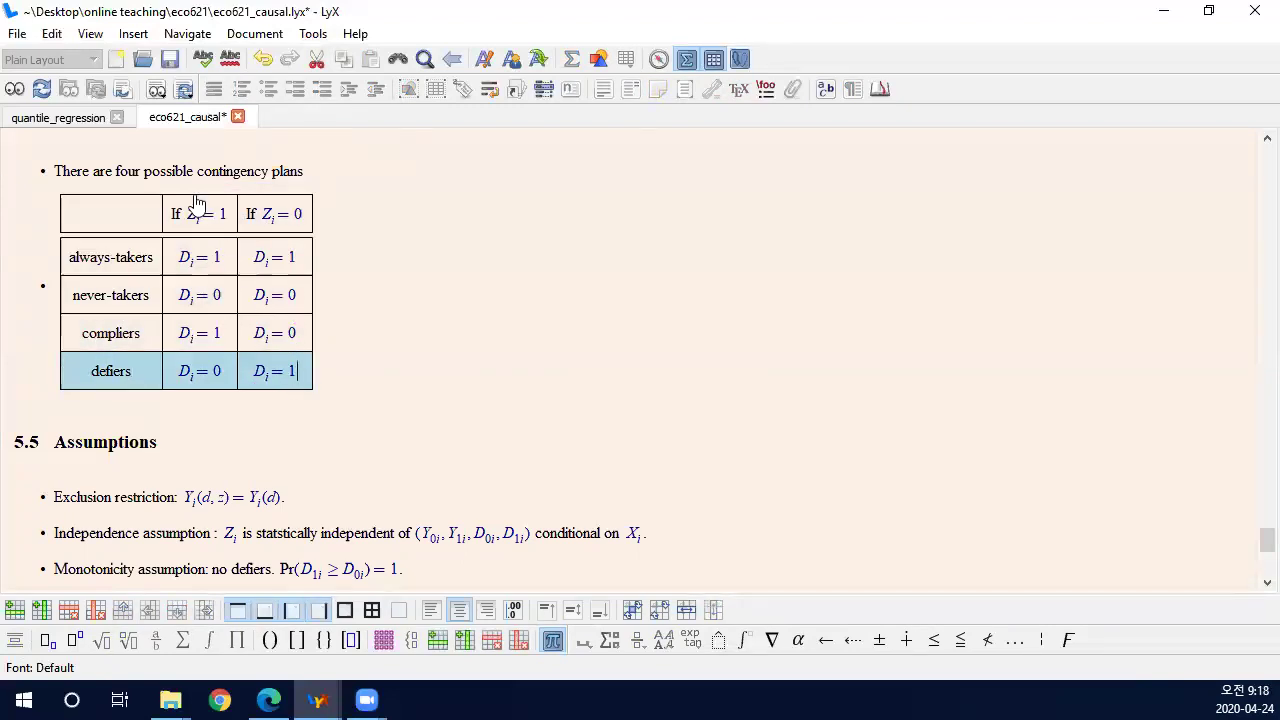
Append the sentence "It contaminates the causal inference." to the defiers sub-bullet.
scroll(215, 237, down, 8)
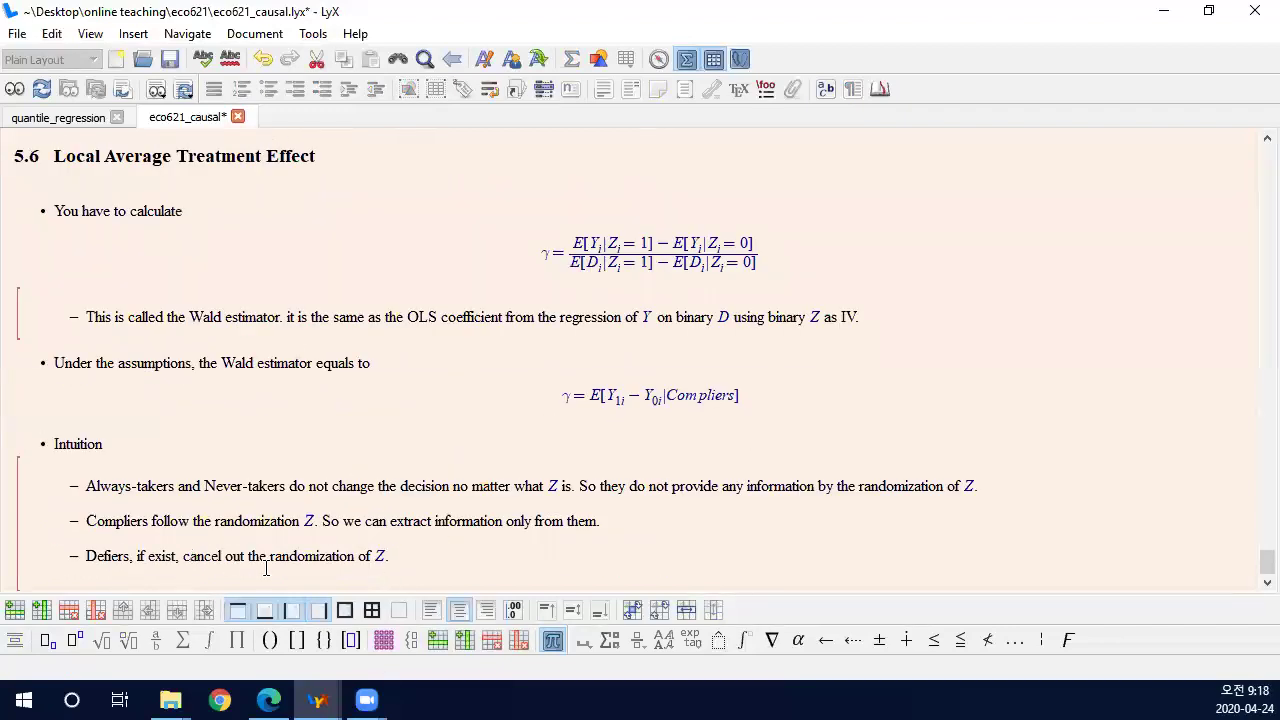
click(443, 558)
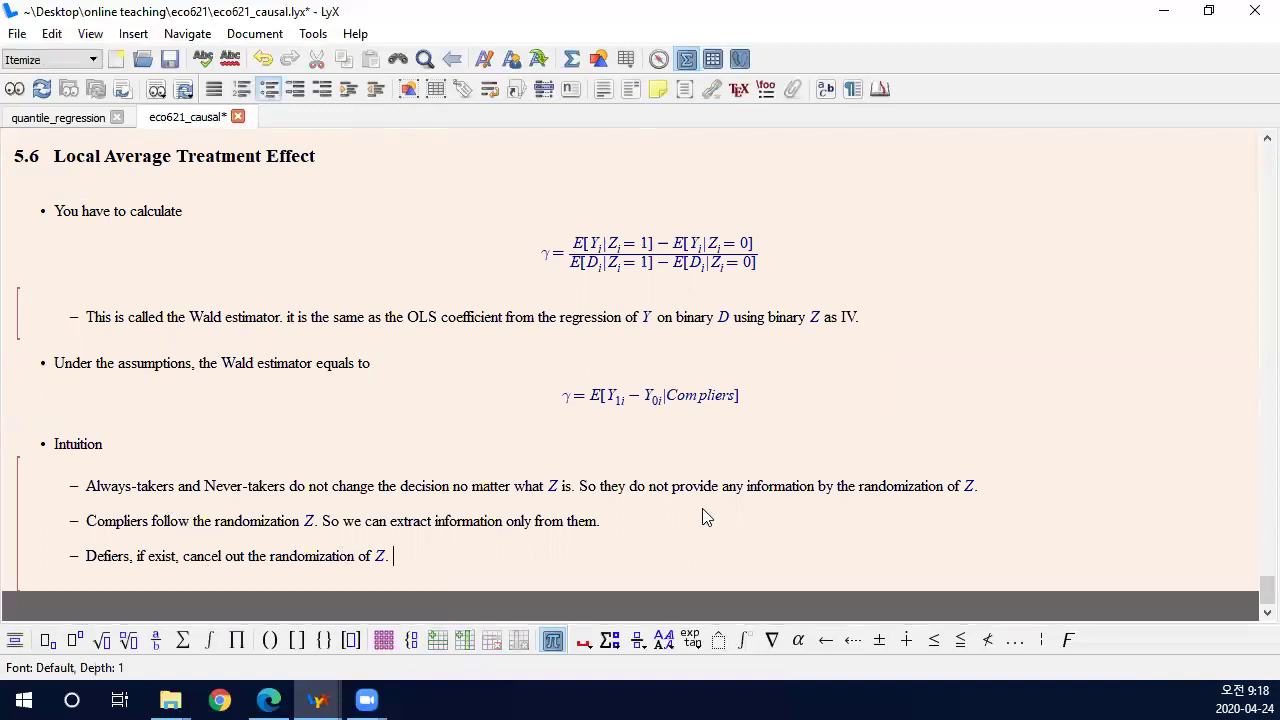
text(It contaminates the )
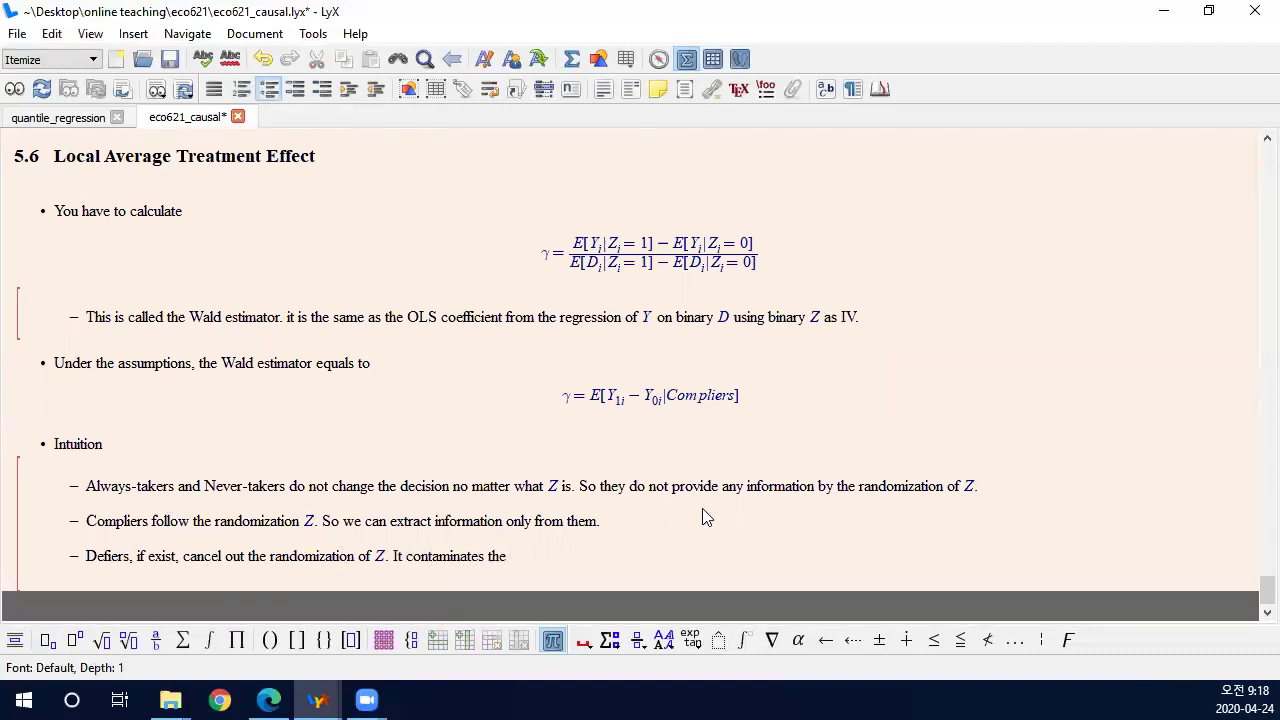
text(para)
key(BackSpace)
key(BackSpace)
key(BackSpace)
key(BackSpace)
text(causal inference.)
scroll(691, 400, up, 10)
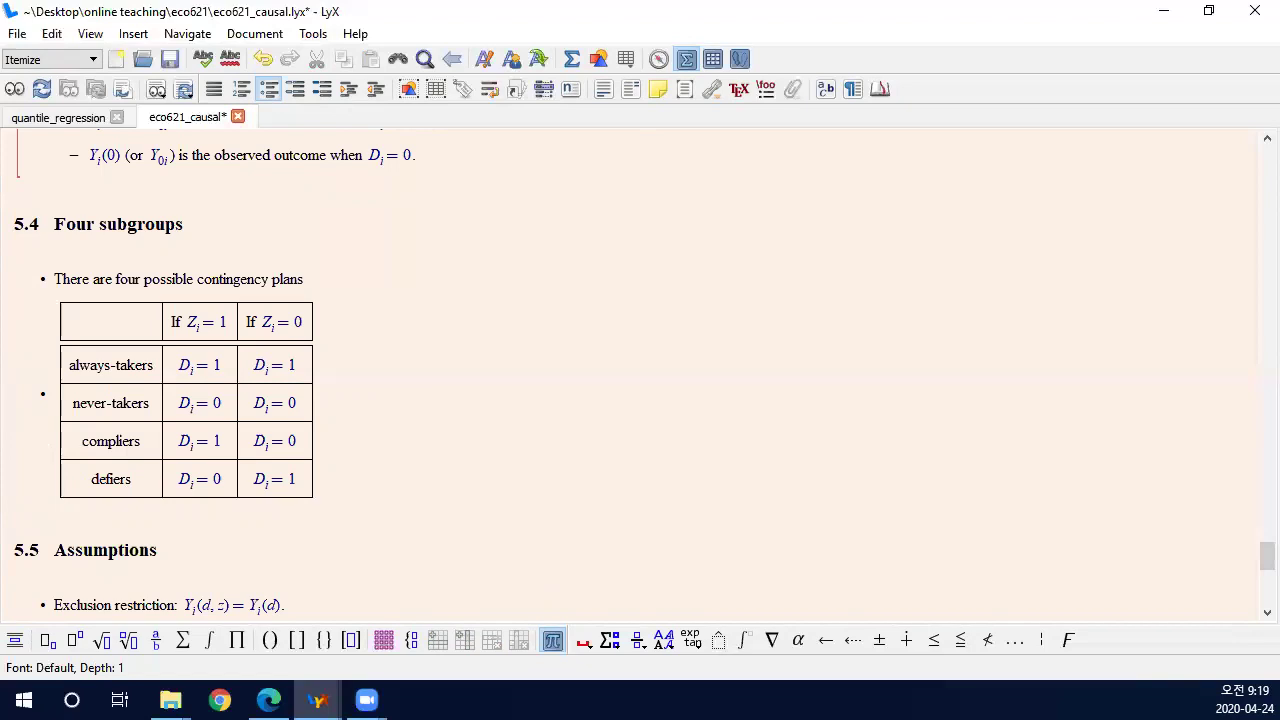
scroll(425, 375, down, 10)
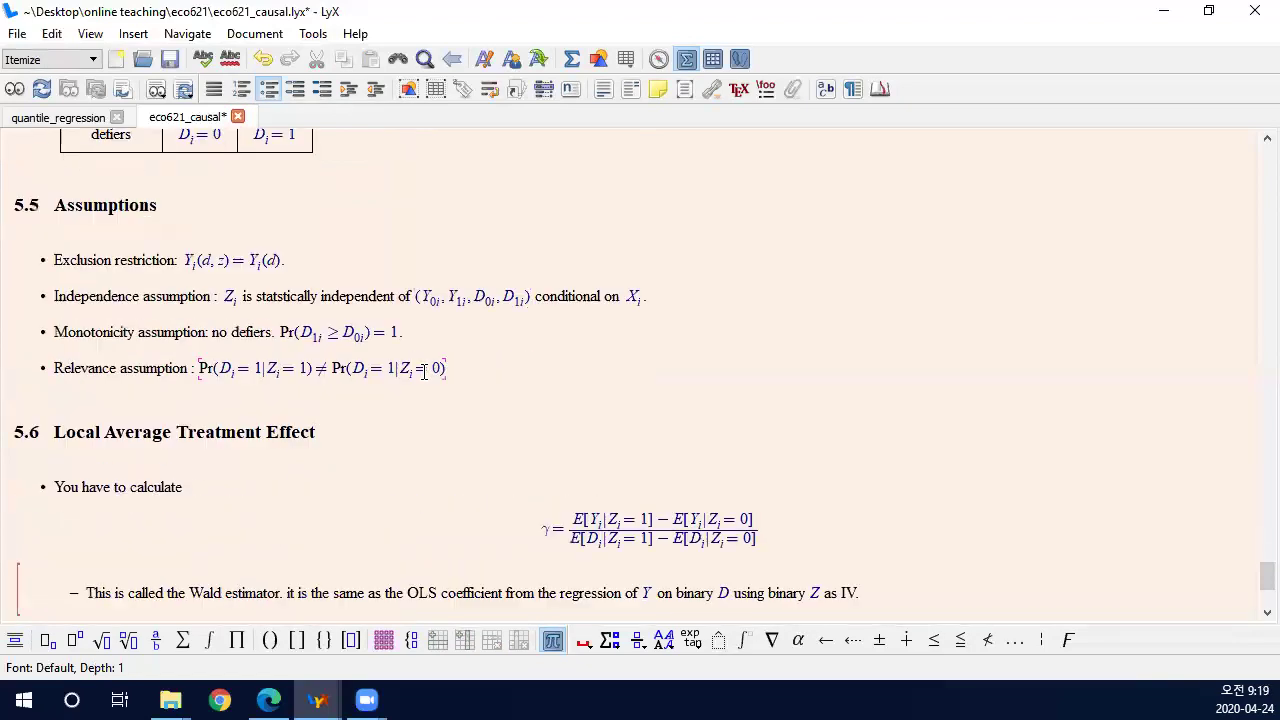
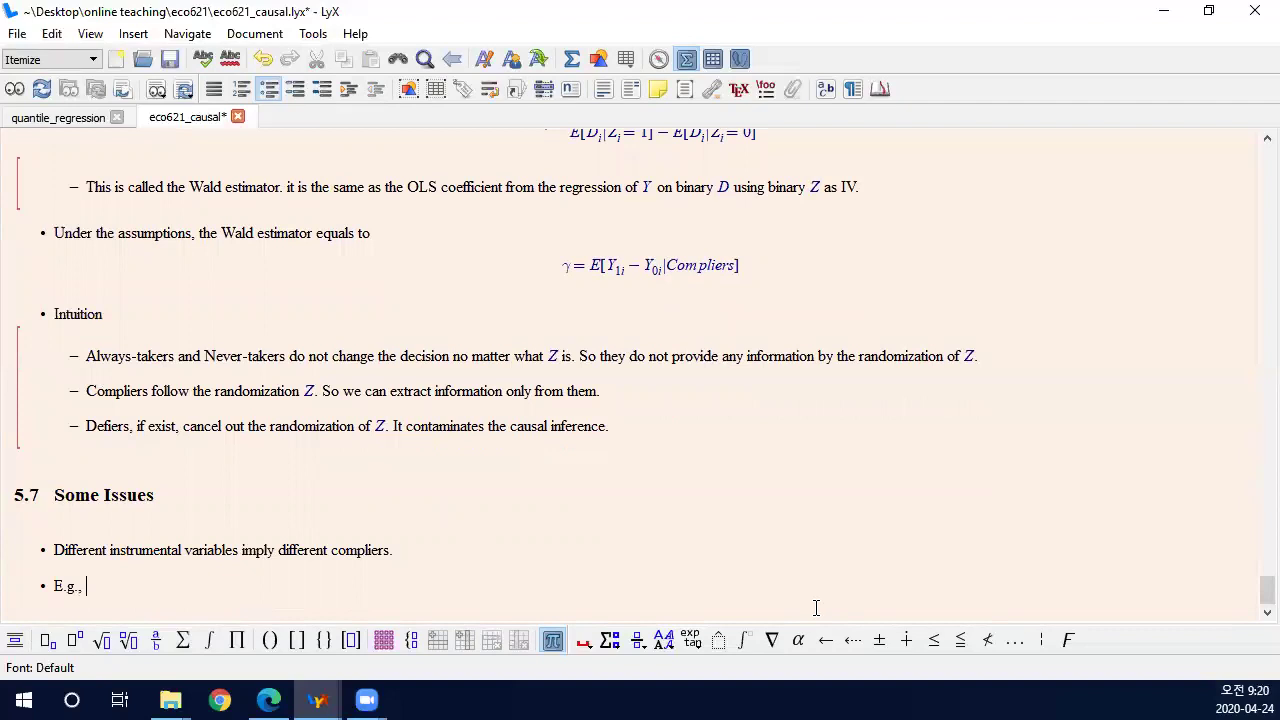
Complete the "E.g.," bullet under Some Issues with "invitation vs. $1000 incentive.".
text(invitation vs.)
text(an)
key(BackSpace)
key(BackSpace)
text(a)
key(BackSpace)
text($1000 i)
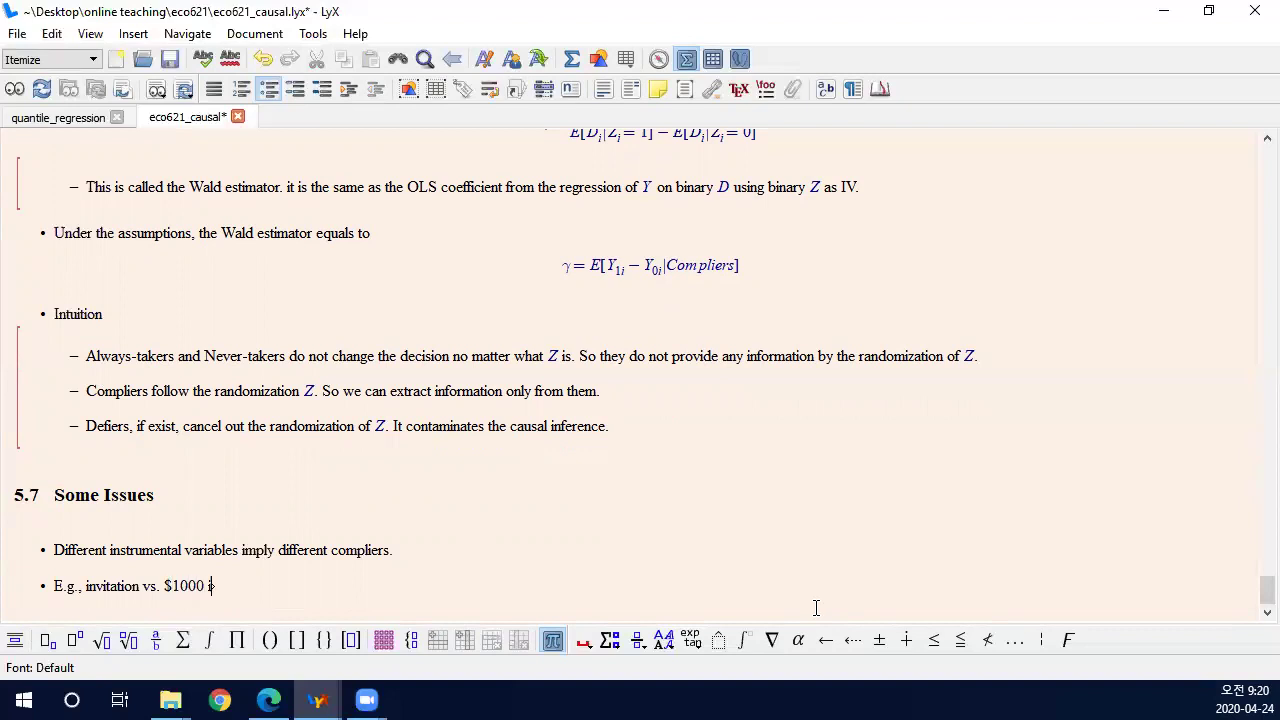
text(ncentive.)
Add the thousands separator to the incentive amount so that it reads $1,000.
key(Left)
key(Left)
key(Left)
key(Left)
key(Left)
key(Left)
key(Left)
key(Left)
key(Left)
key(Left)
key(Left)
key(Left)
key(Left)
key(BackSpace)
text(m0)
key(Left)
key(BackSpace)
text(,)
Add a sub-bullet under E.g.: "Obviously, more people will be affected by the latter instrument. So the fraction of the compliers is much larger for the latter instrument.".
key(Right)
key(Right)
key(Right)
key(Right)
key(Right)
key(Right)
key(Right)
key(Right)
key(Right)
key(Right)
key(Right)
key(Return)
key(Tab)
text(Obvious)
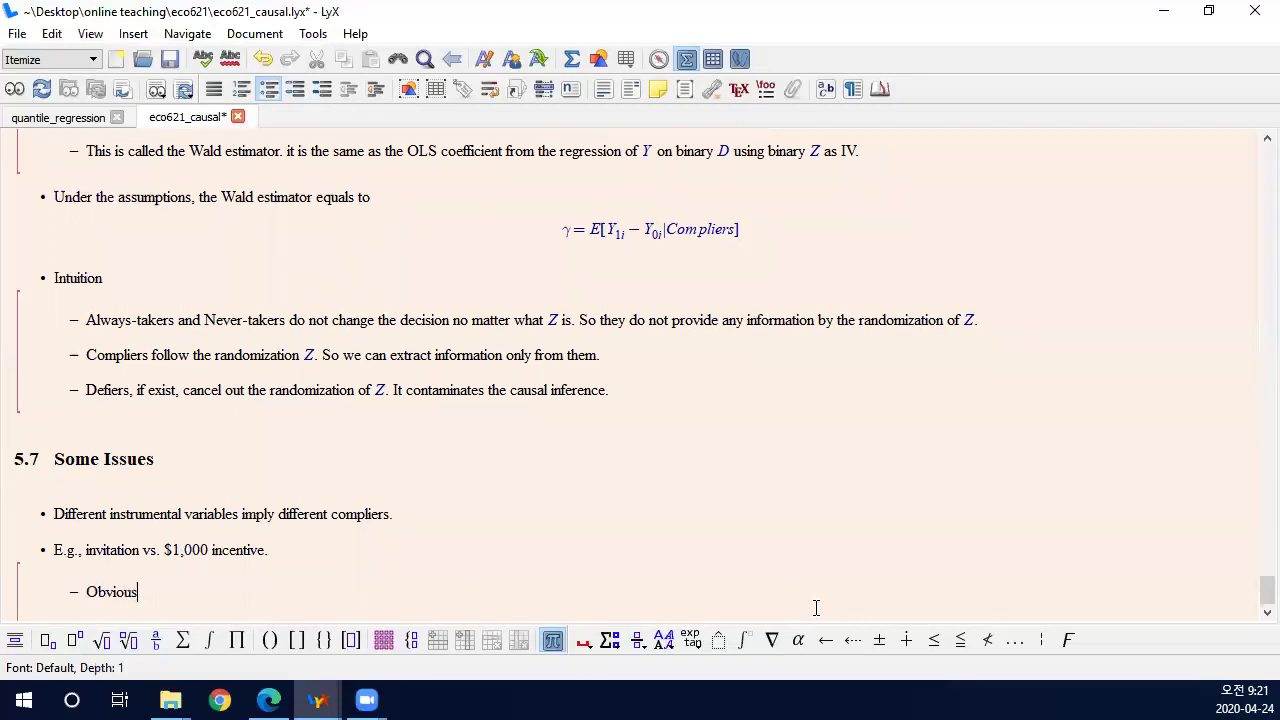
text(ly, more people will be affe)
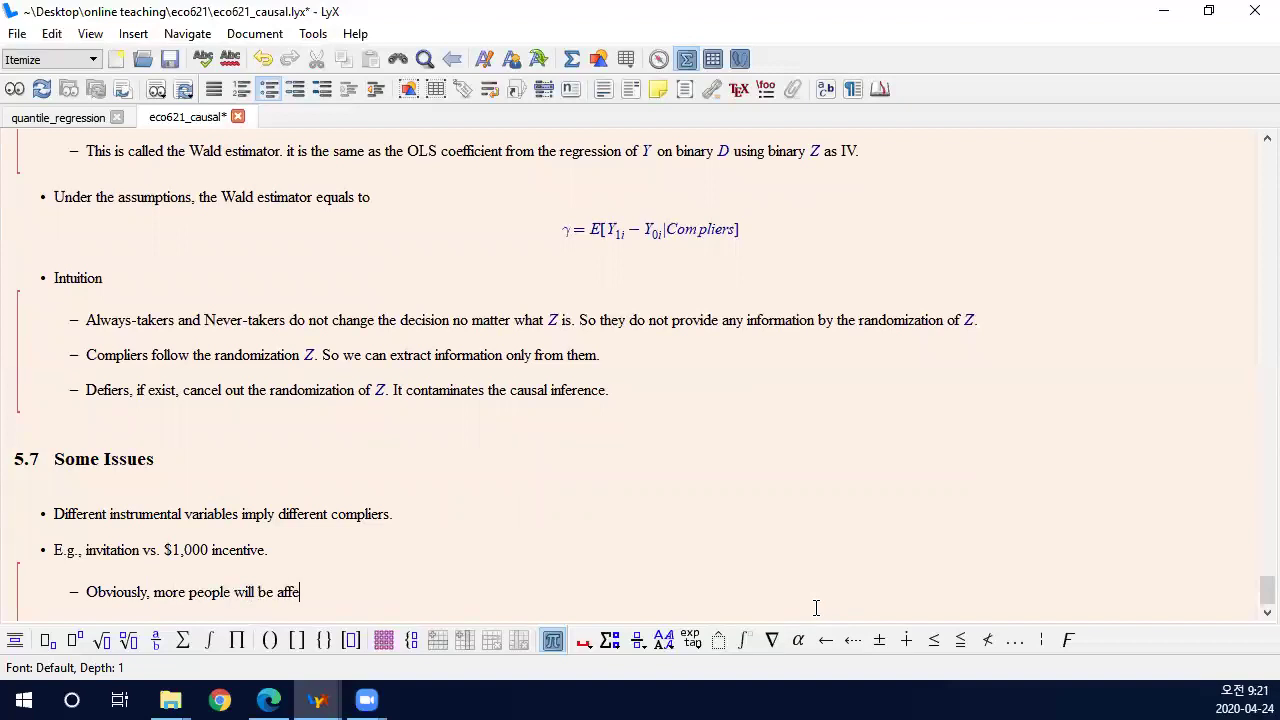
text(cted by the latter instru)
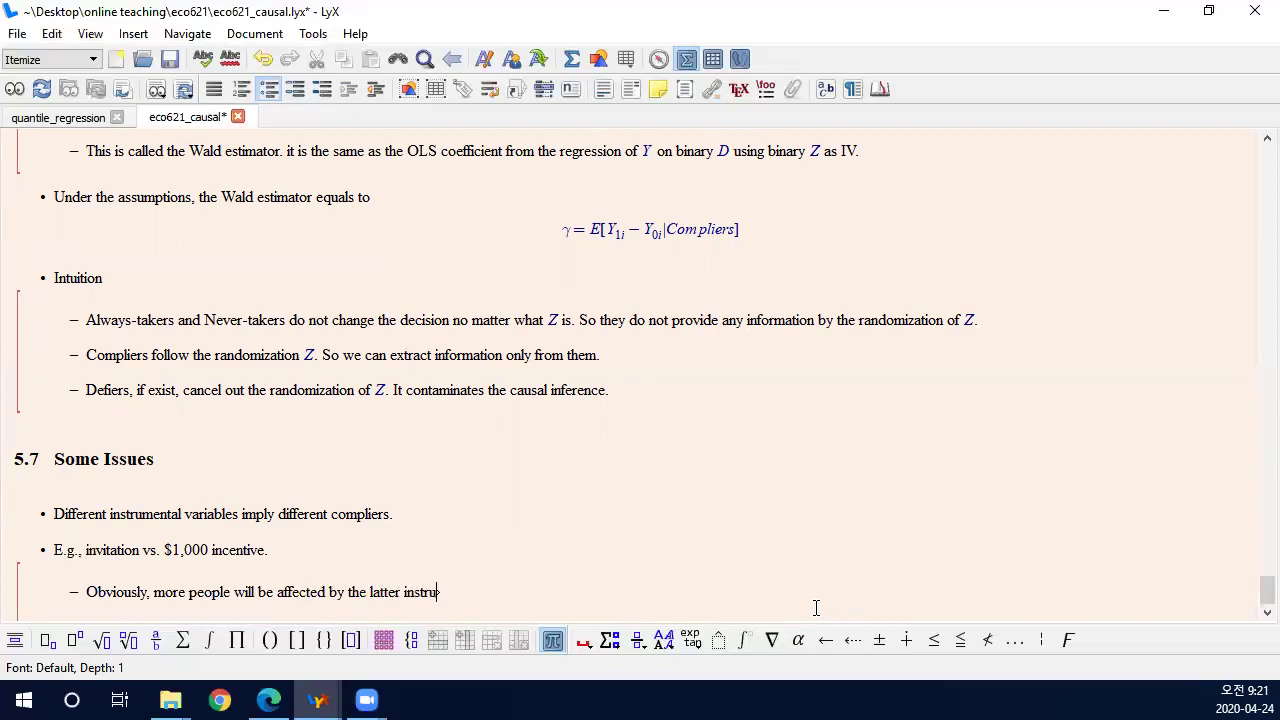
text(ment. So the fraction of the compliers is much larger for the latter instrument.)
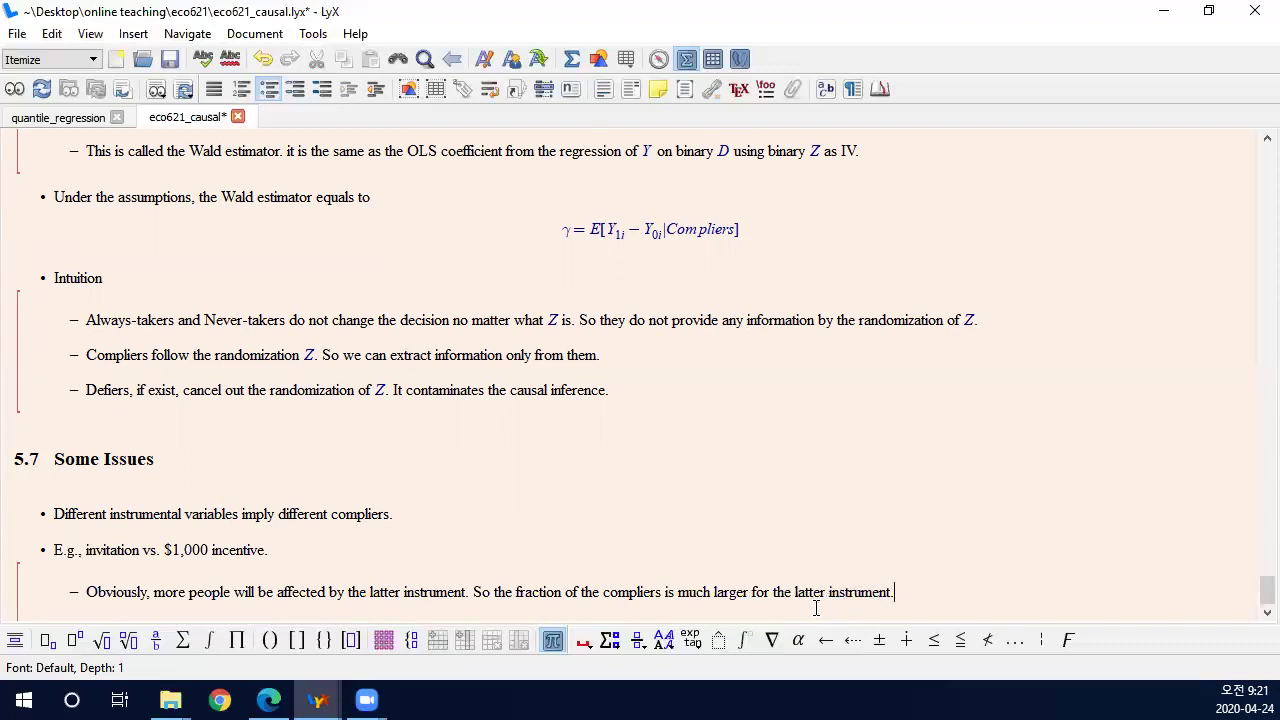
Add a second sub-bullet under the incentive example reading "Their compliers are different.".
drag(86, 550, 280, 565)
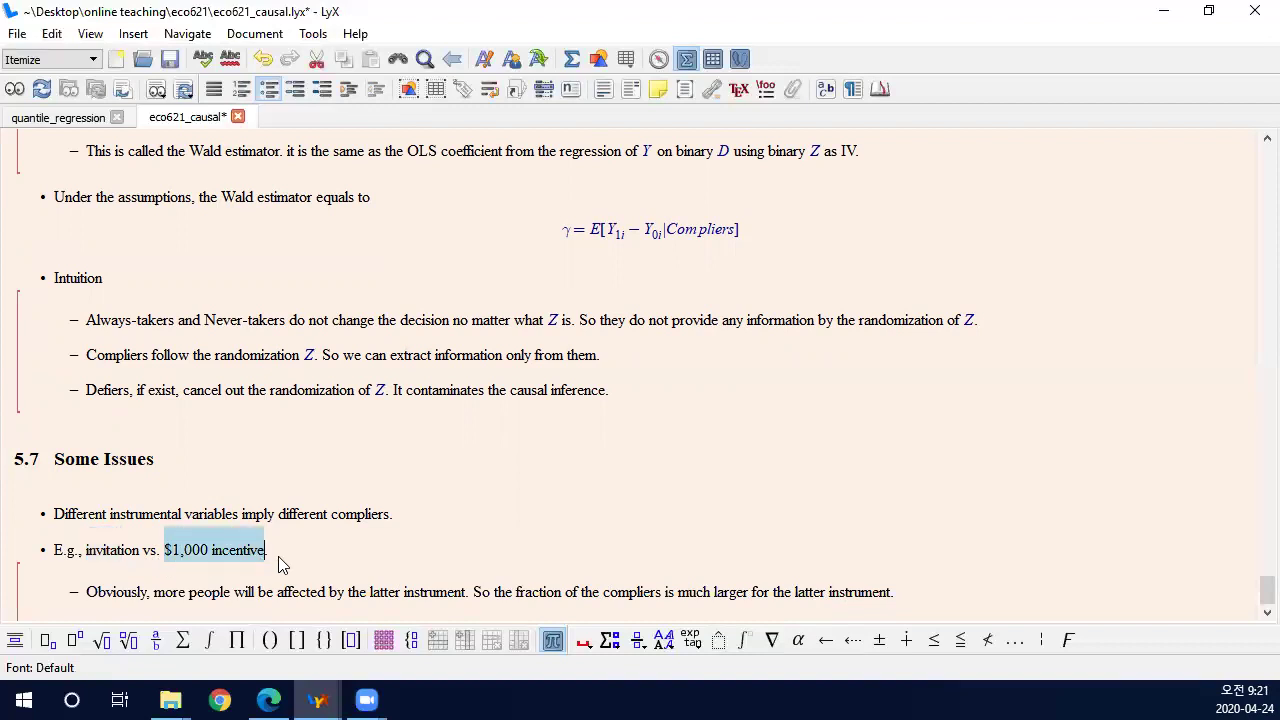
click(292, 552)
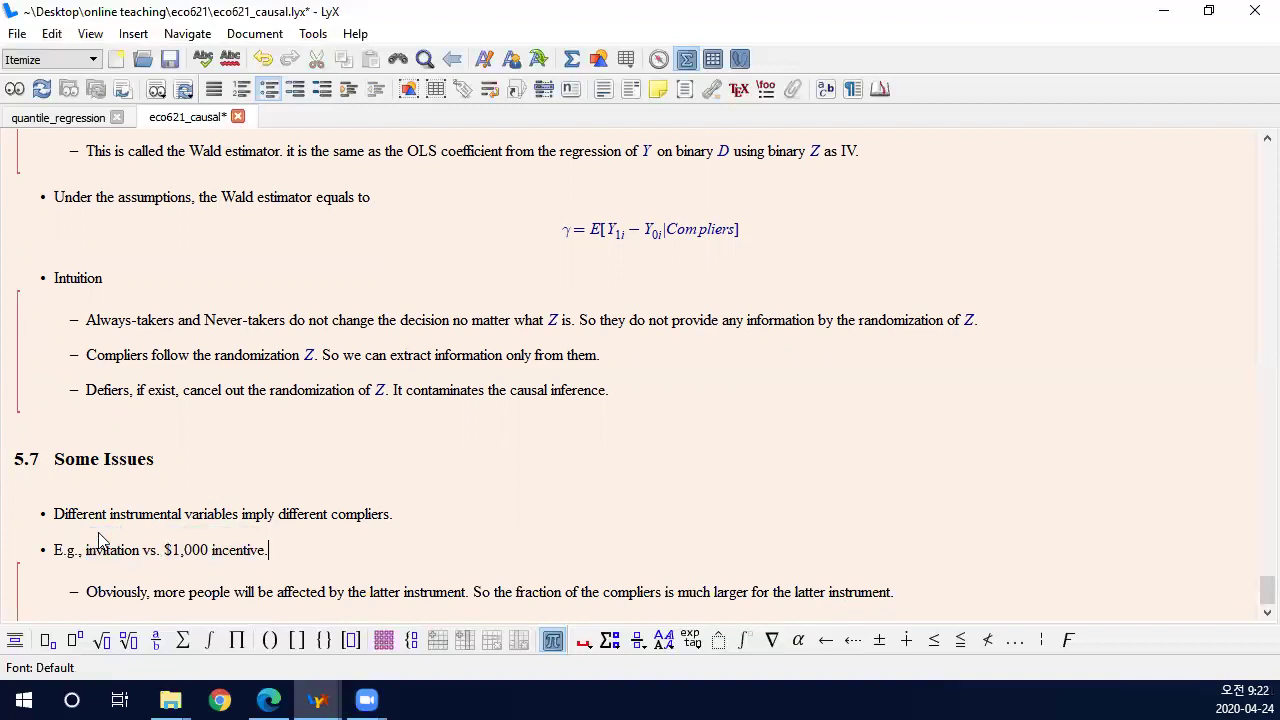
click(894, 588)
key(Return)
text(Thei)
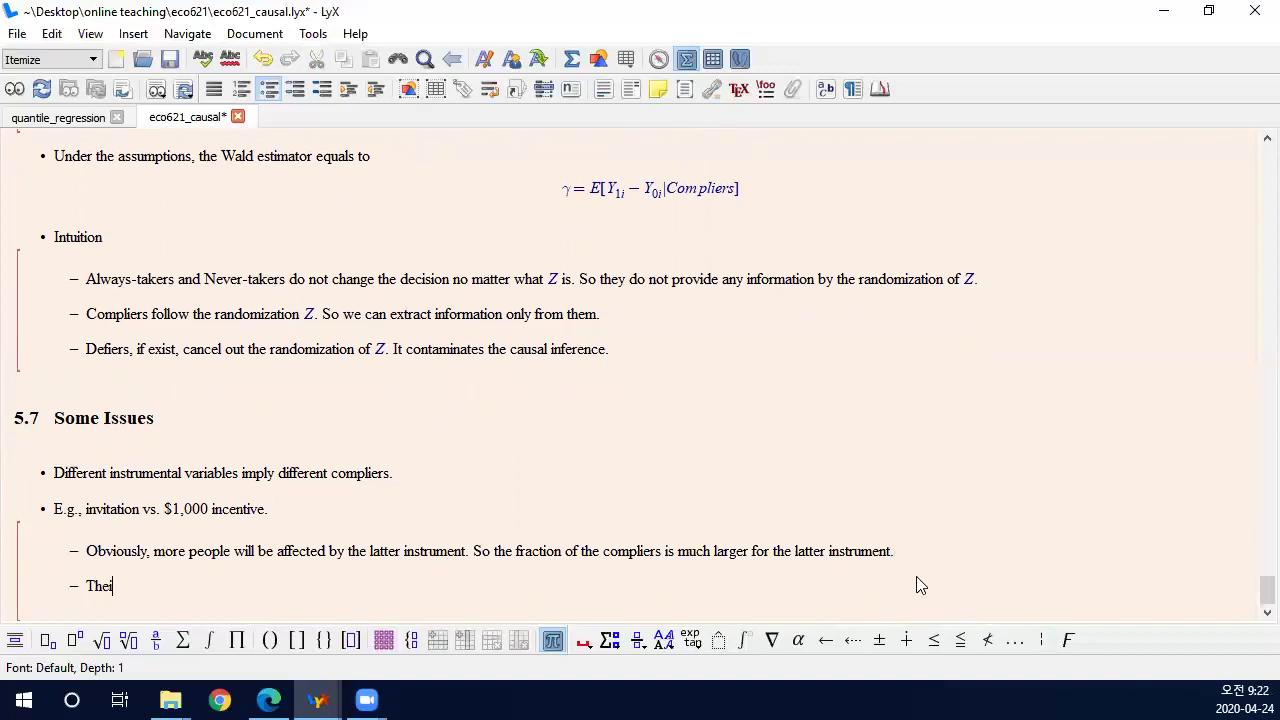
text(r compliers are different.)
Add the sub-bullet "The latter instrument is better because it induces larger complier group." and delete the second sentence of the first sub-bullet.
key(Return)
text(The)
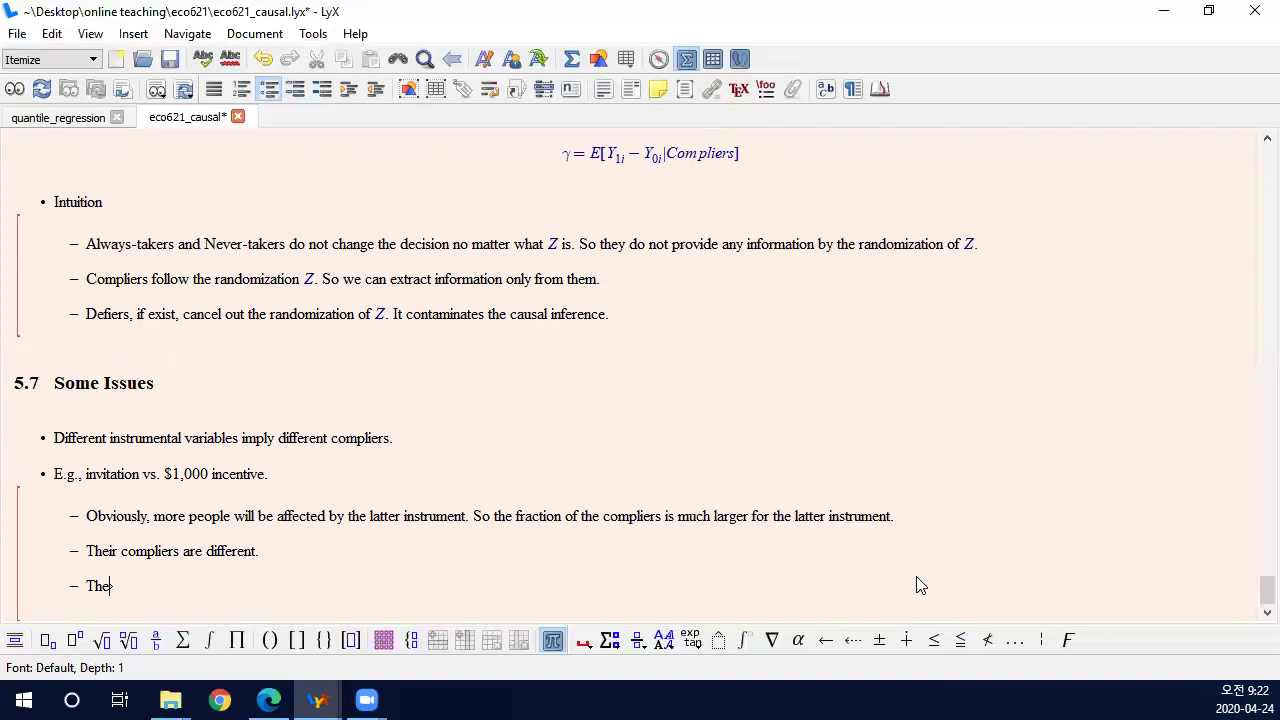
text( latter instrument is better because)
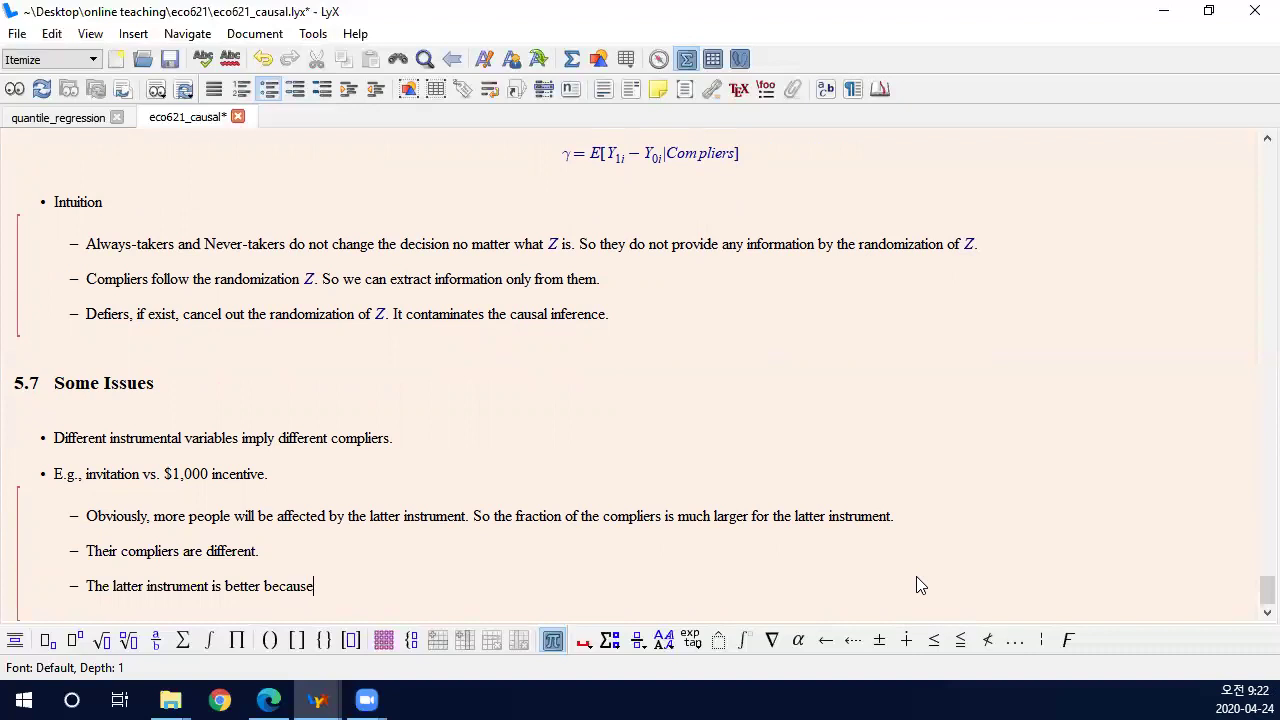
text( it induces larger compli)
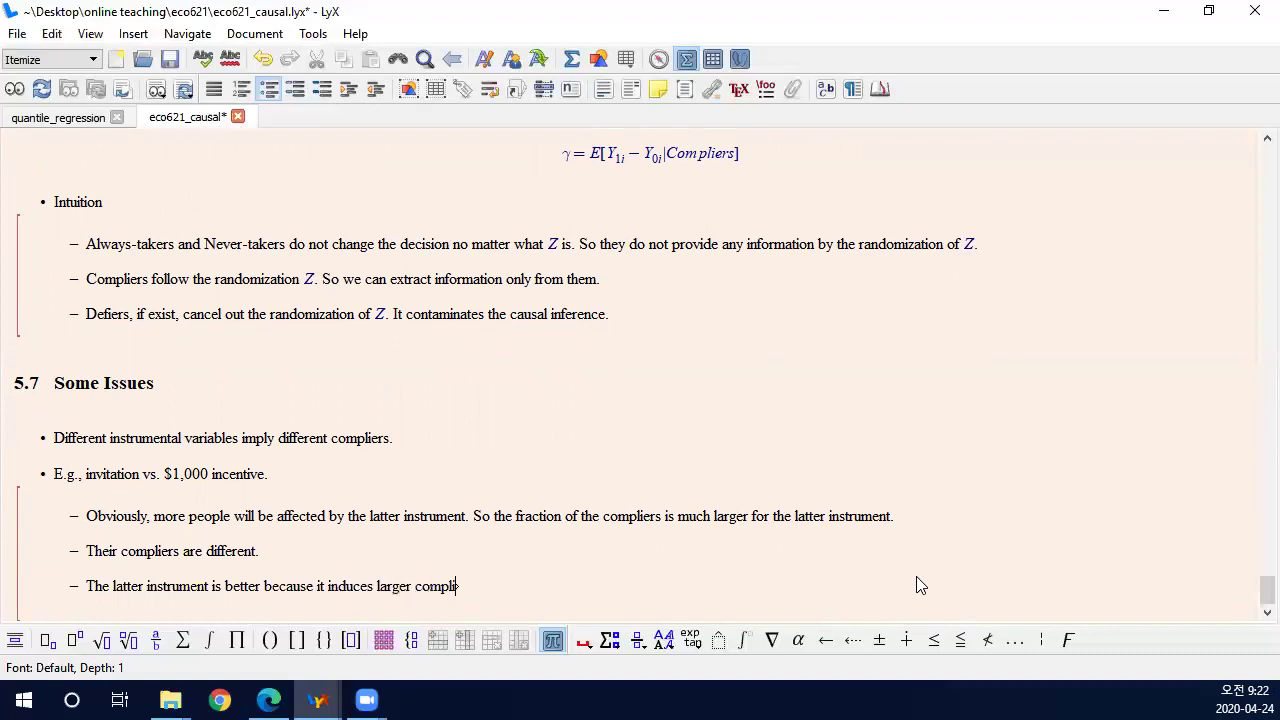
text(er group.)
drag(890, 516, 472, 516)
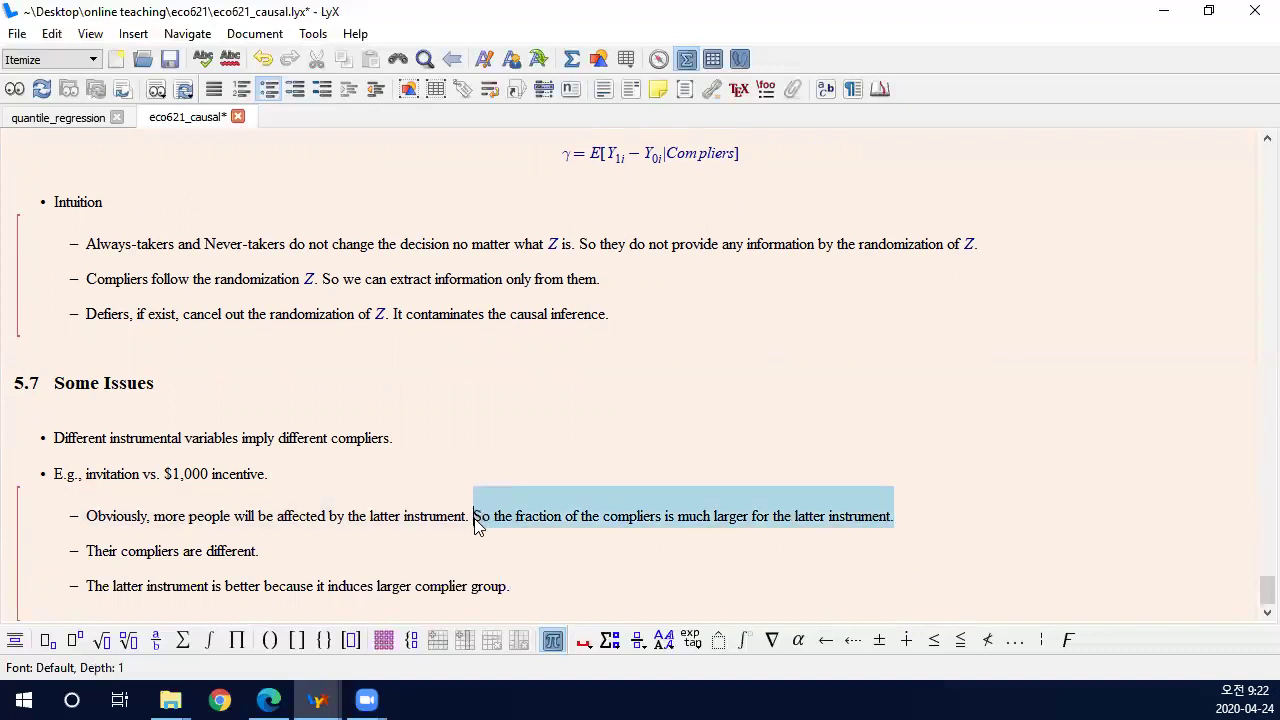
key(BackSpace)
Add a main-level bullet after the incentive example reading "You do not observe the hidden type of individuals.".
click(532, 578)
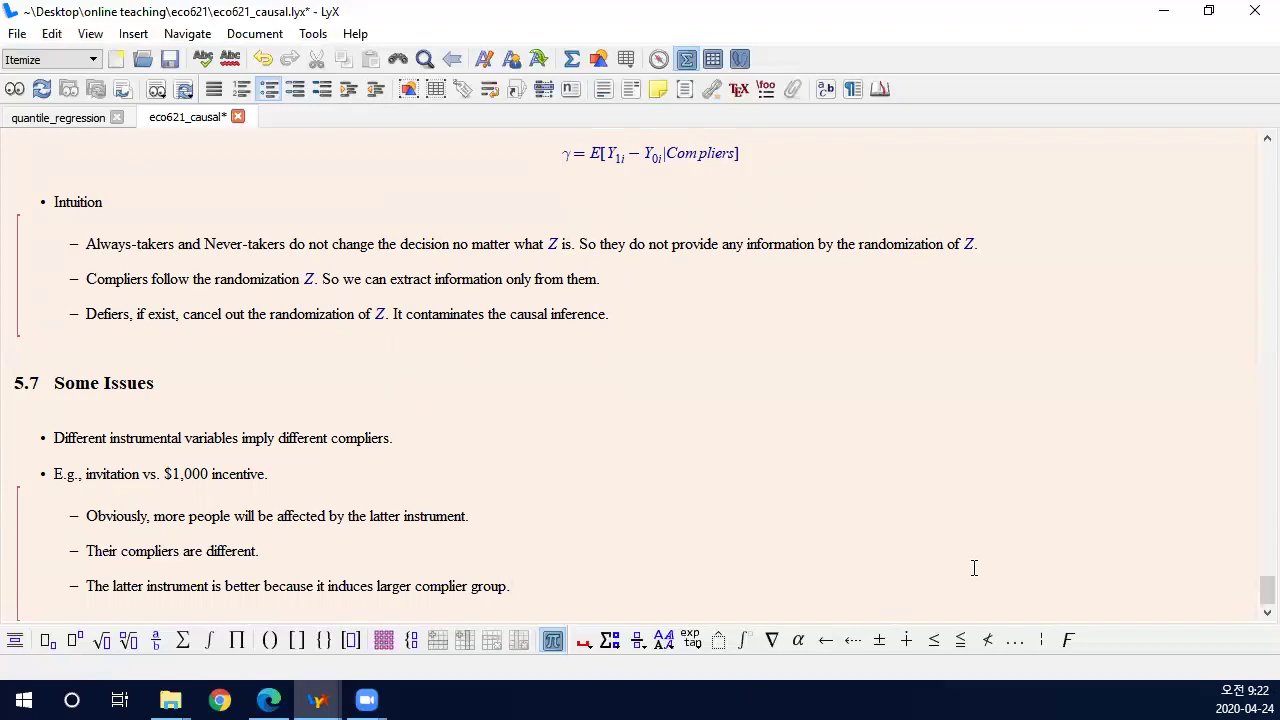
key(Return)
key(Return)
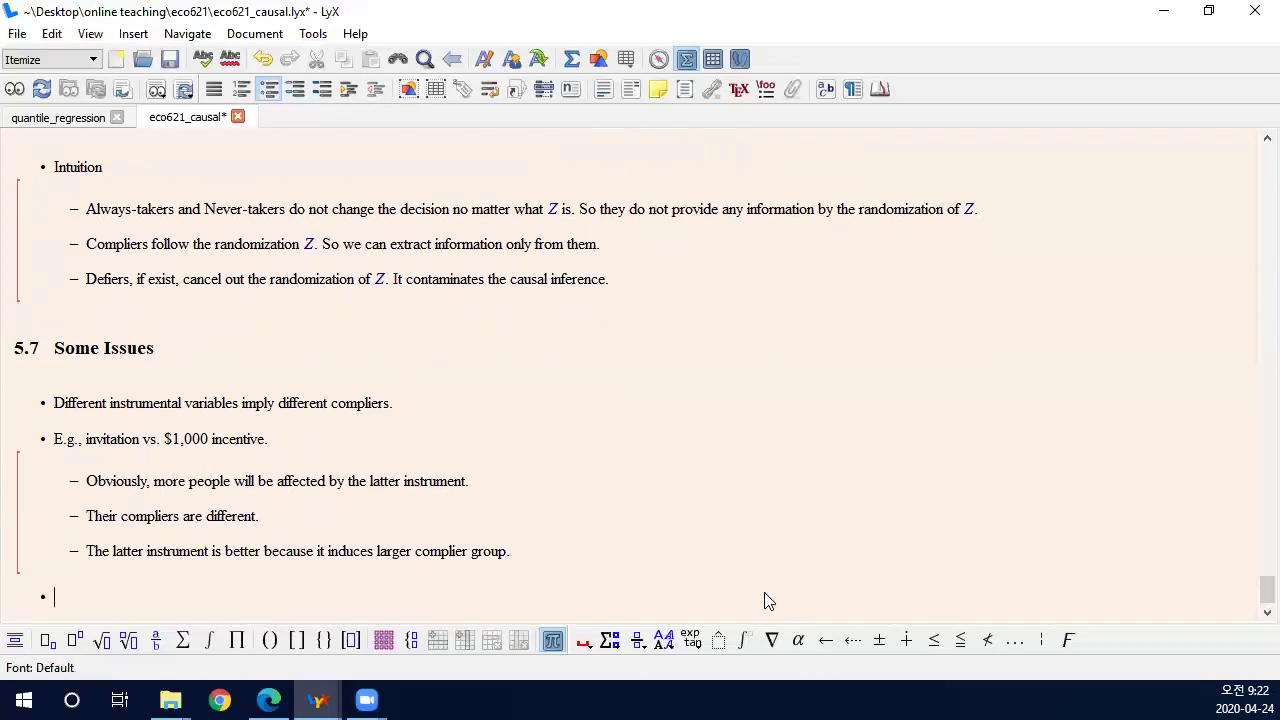
text(You do not observed)
key(BackSpace)
text(who)
key(BackSpace)
key(BackSpace)
key(BackSpace)
key(BackSpace)
text(the hidden type of)
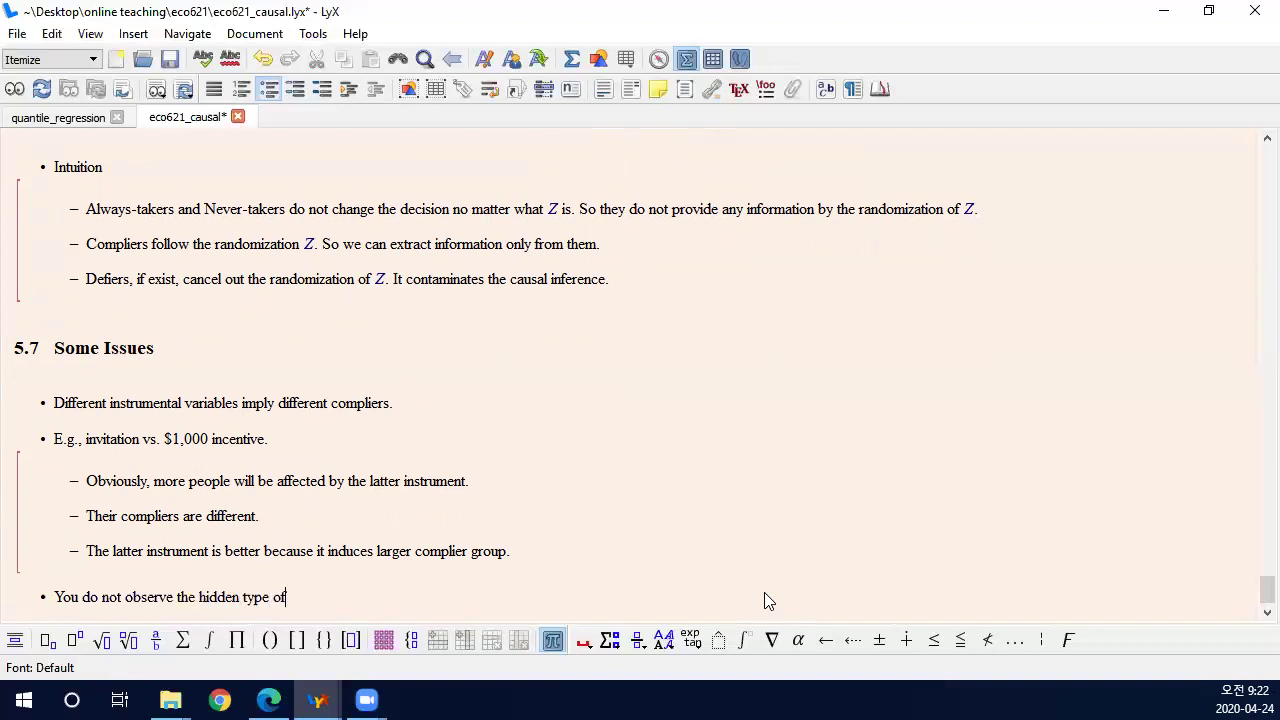
text( individuals.)
Start a sub-bullet under the hidden type bullet with inline math D_i = 1, followed by "consists of always-takers and".
key(Return)
key(Tab)
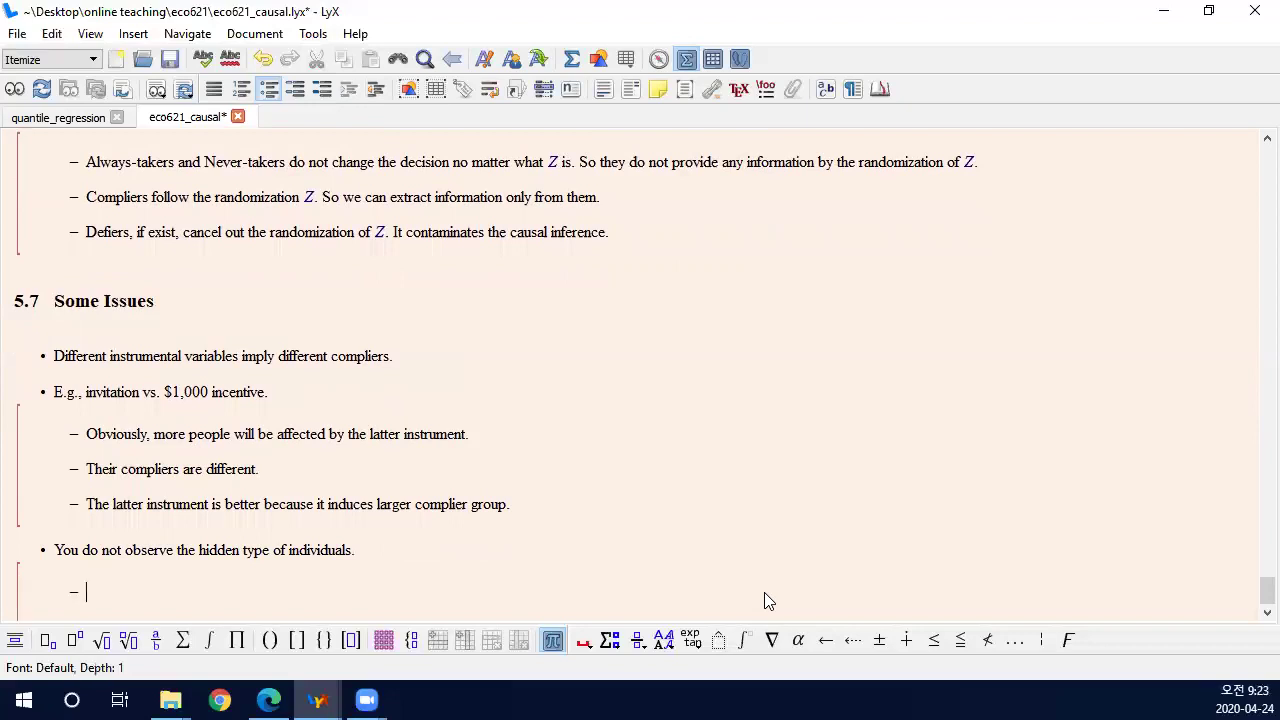
key(ctrl+m)
text(D_i =1 consists of)
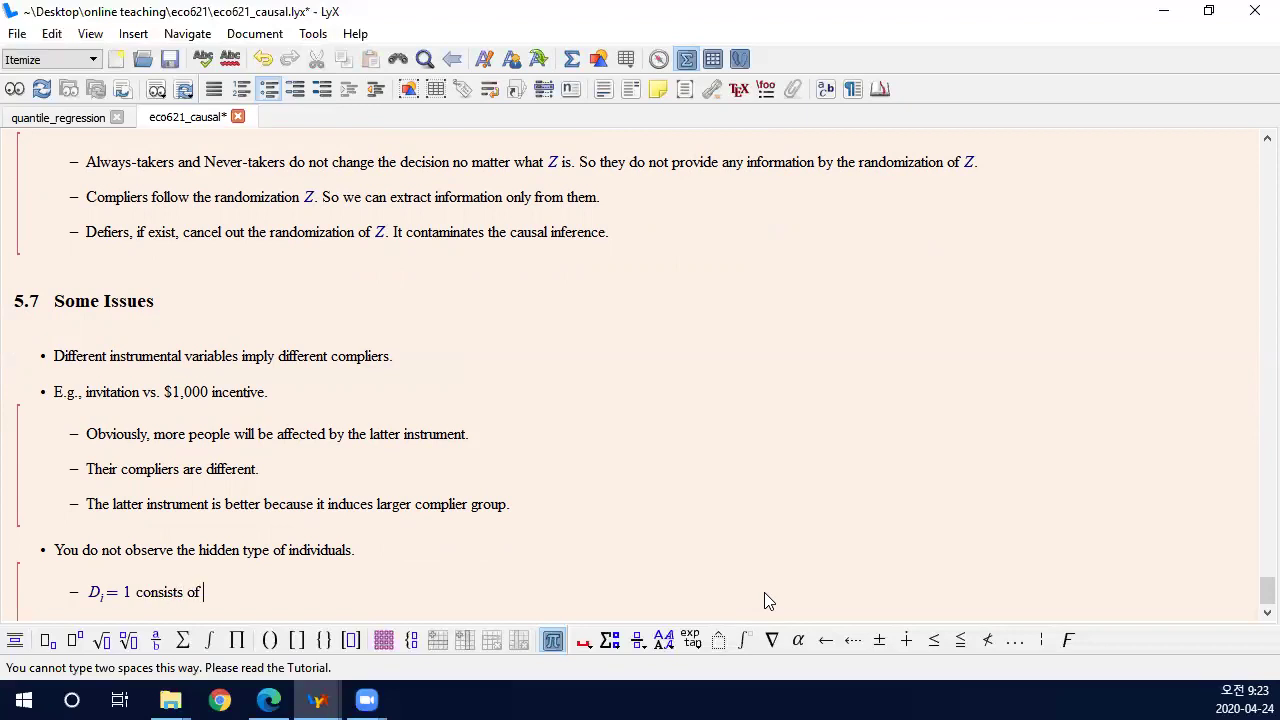
text( always ta)
key(BackSpace)
key(BackSpace)
key(BackSpace)
text(-takers )
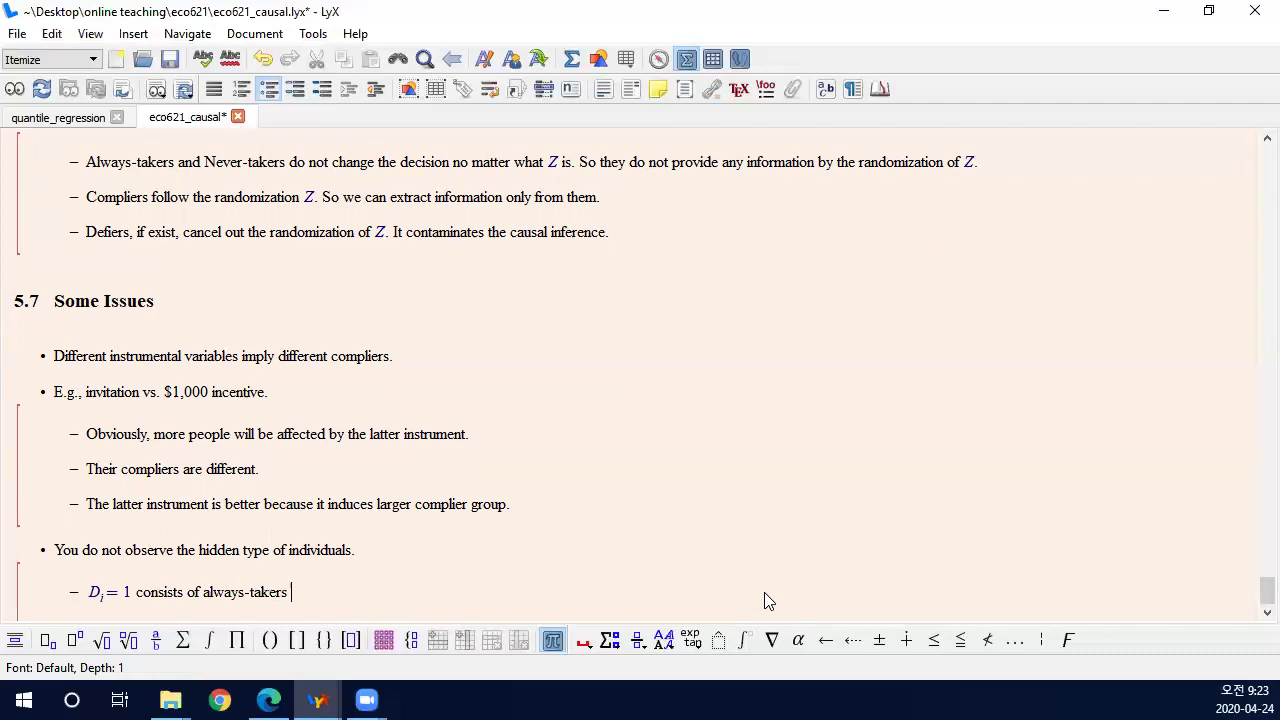
text(and)
Number always-takers as (i) in the D_i = 1 sub-bullet and complete the line with "(ii) invited compliers".
key(Left)
key(Left)
key(Left)
key(Left)
key(Left)
key(Left)
key(Left)
key(Left)
key(Left)
key(Left)
key(Left)
key(Left)
key(Left)
key(Left)
key(Left)
key(Left)
key(Left)
text((i))
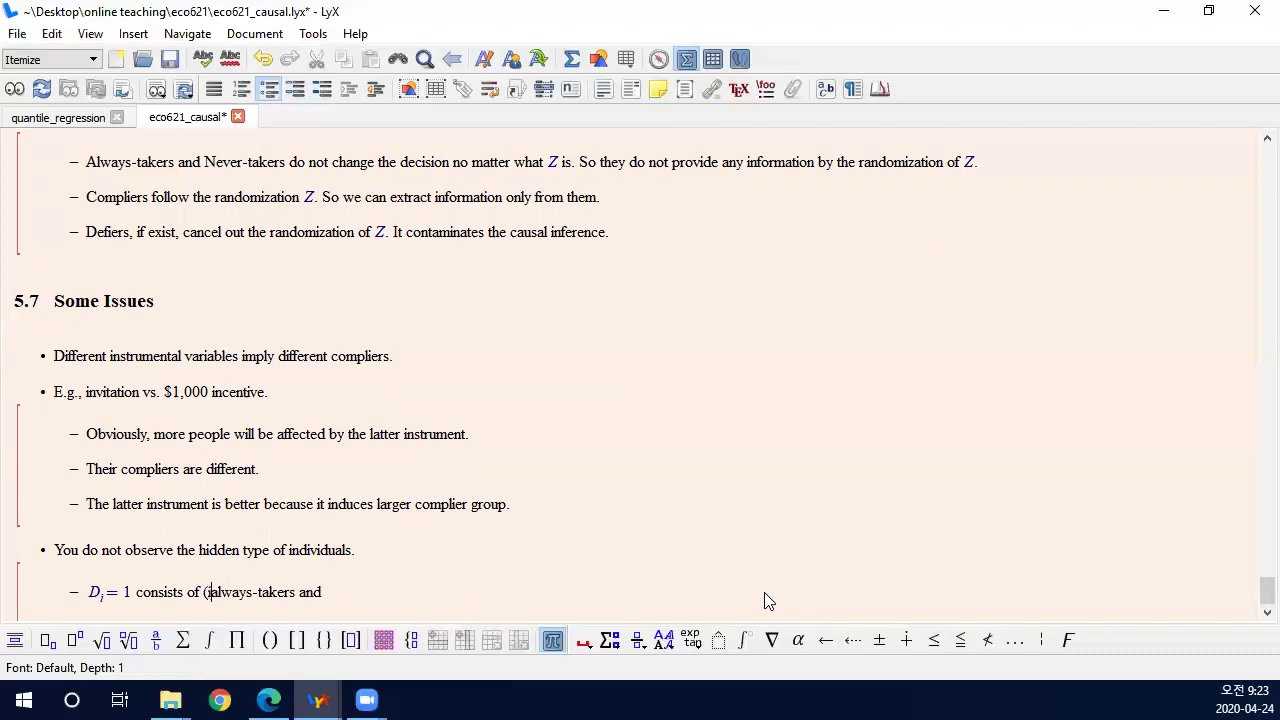
key(End)
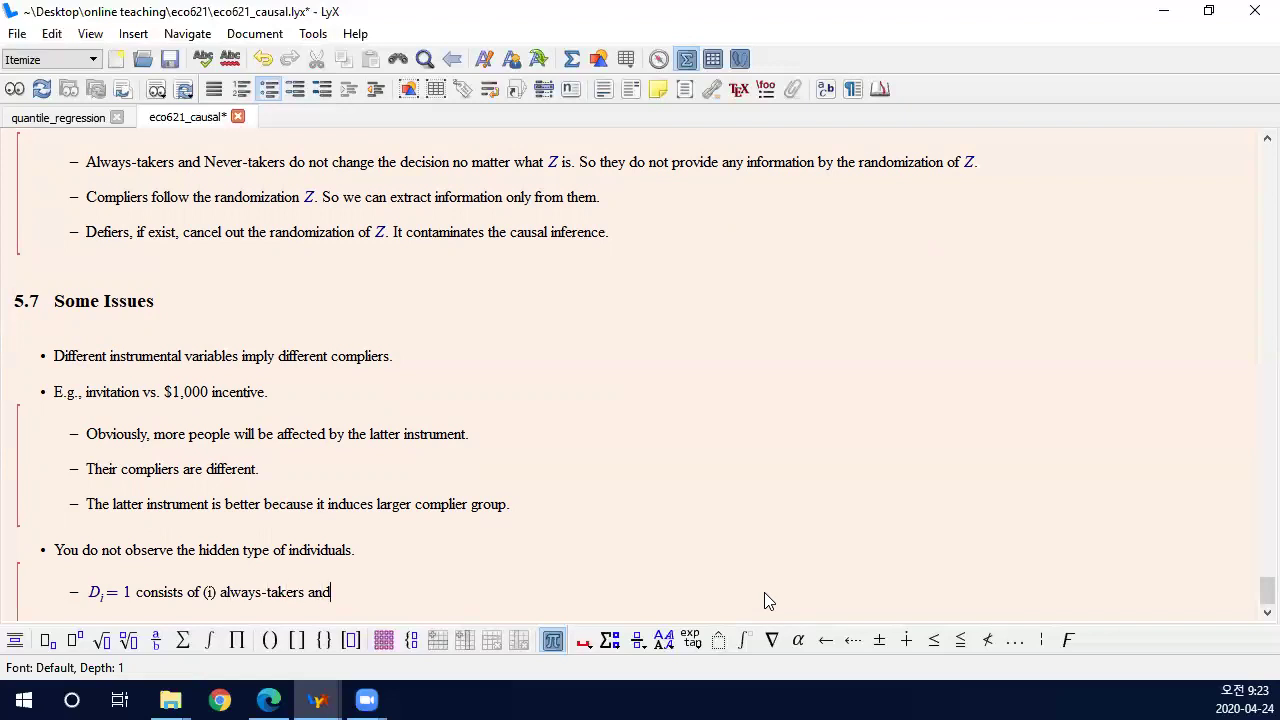
text((ii) invited compliers)
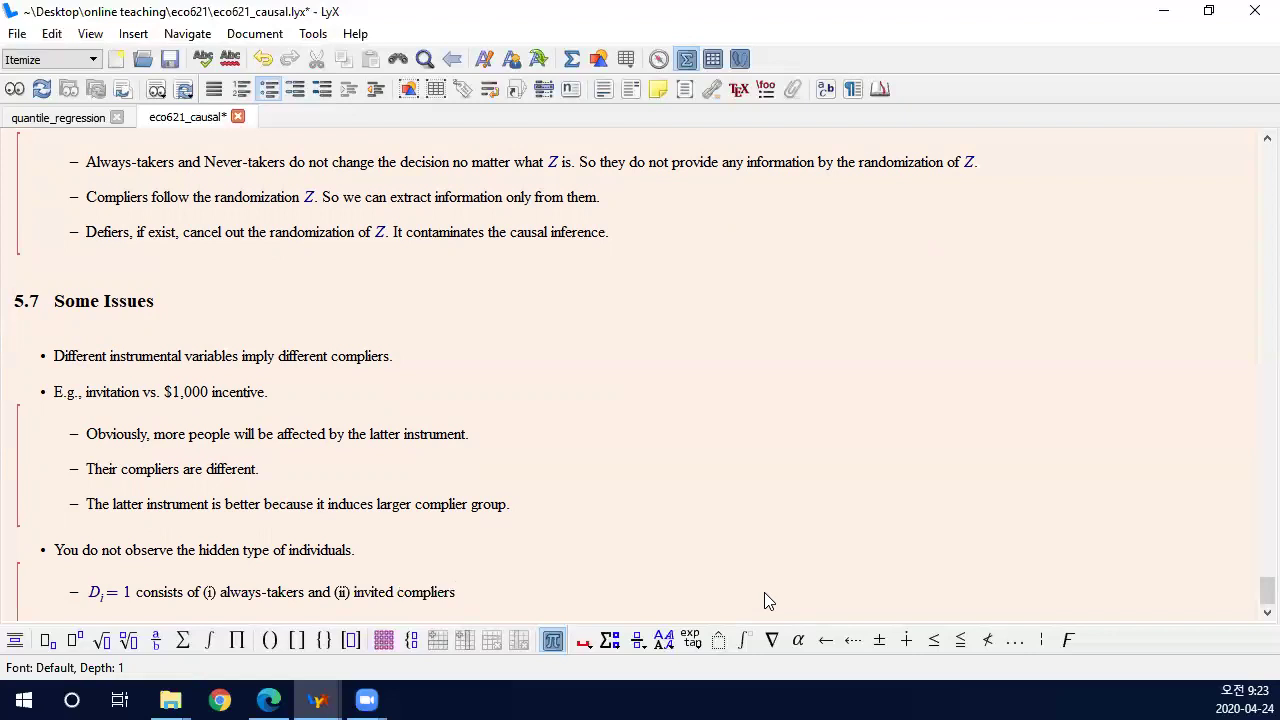
Add the sub-bullet "D_i = 0 consists of (i) never-takers and (ii) not-invited compliers" with D_i = 0 as inline math and no final period.
key(Return)
key(ctrl+m)
text(D)
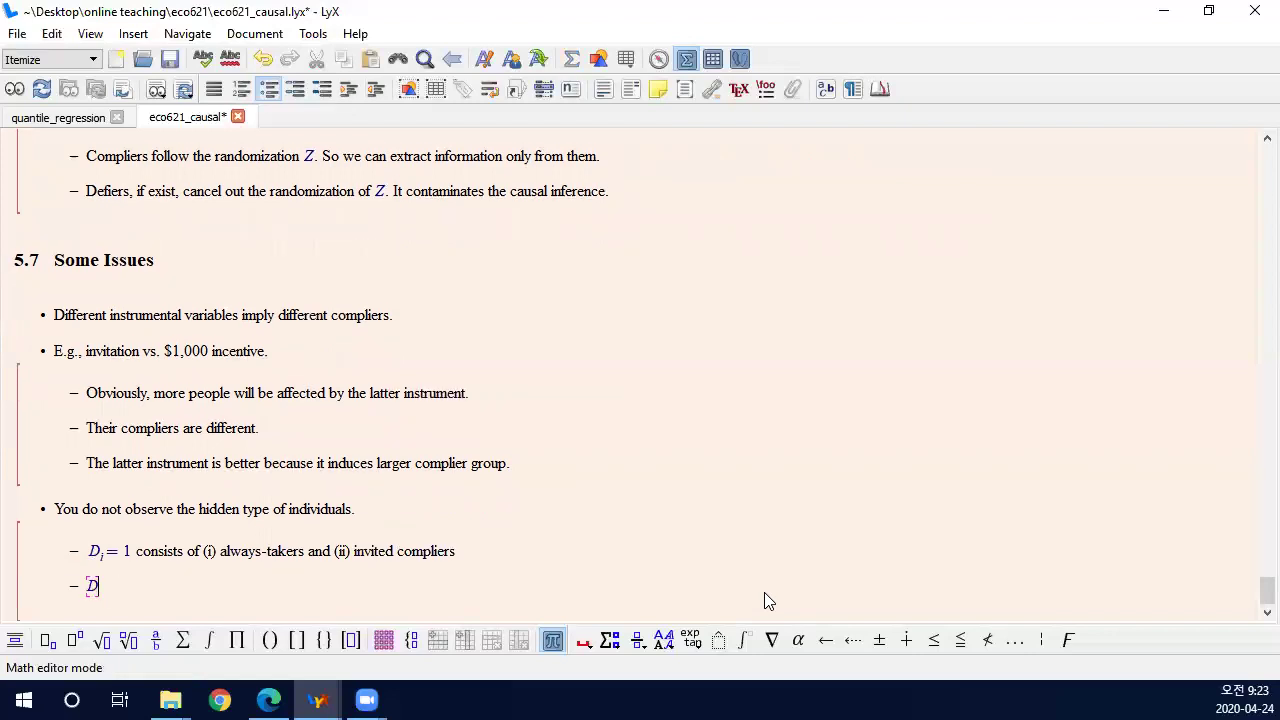
text(_i)
key(Right)
text(= )
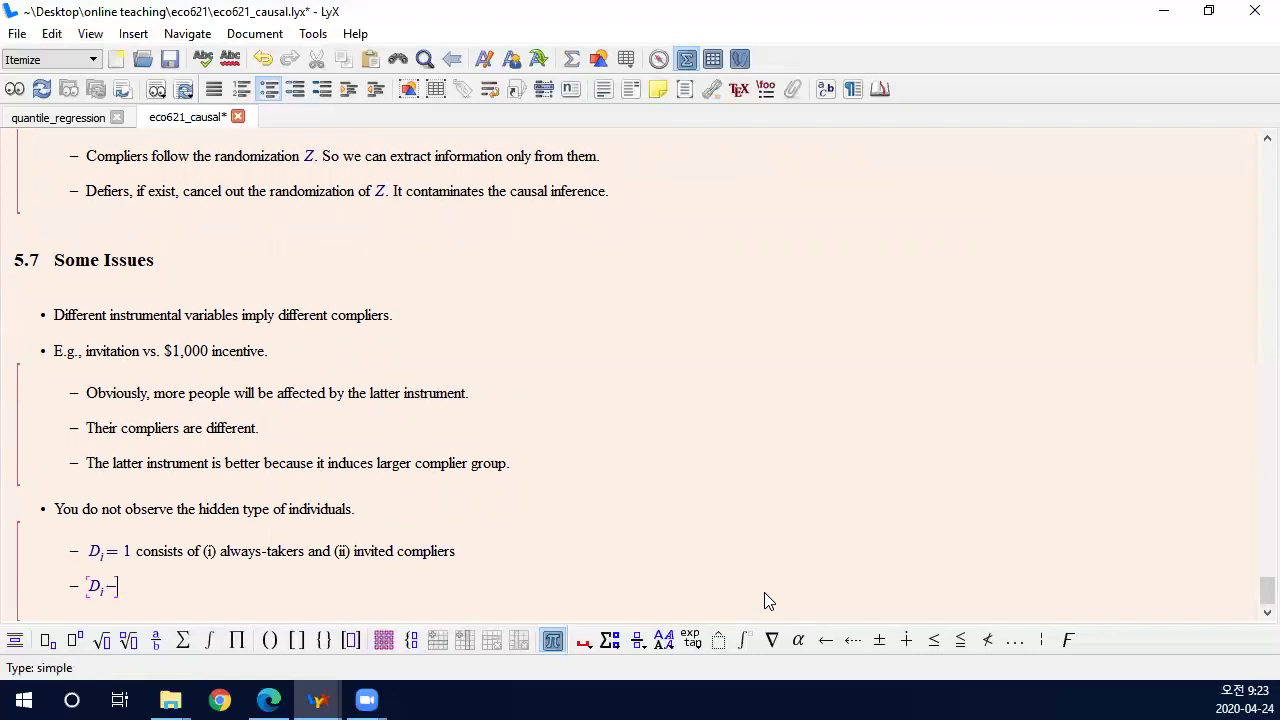
text(0)
key(Right)
text(consists)
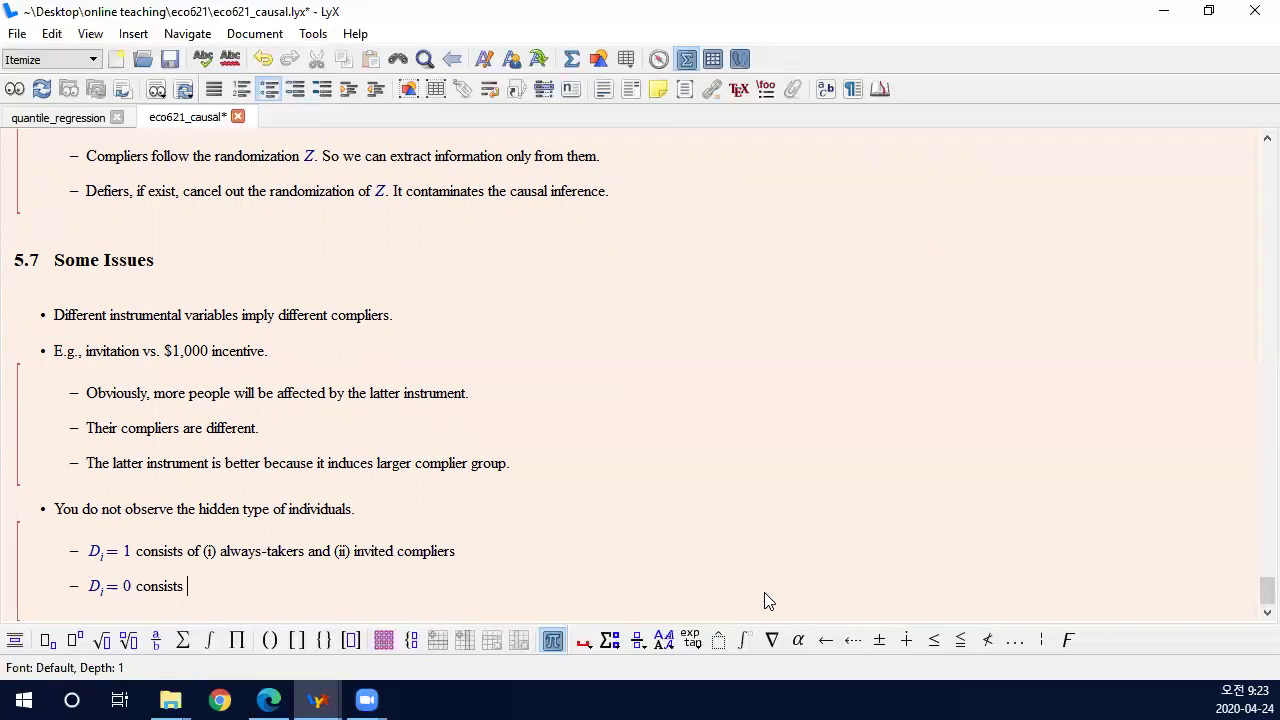
text( of (i)
key(BackSpace)
key(BackSpace)
text((i) never-takers and (ii)
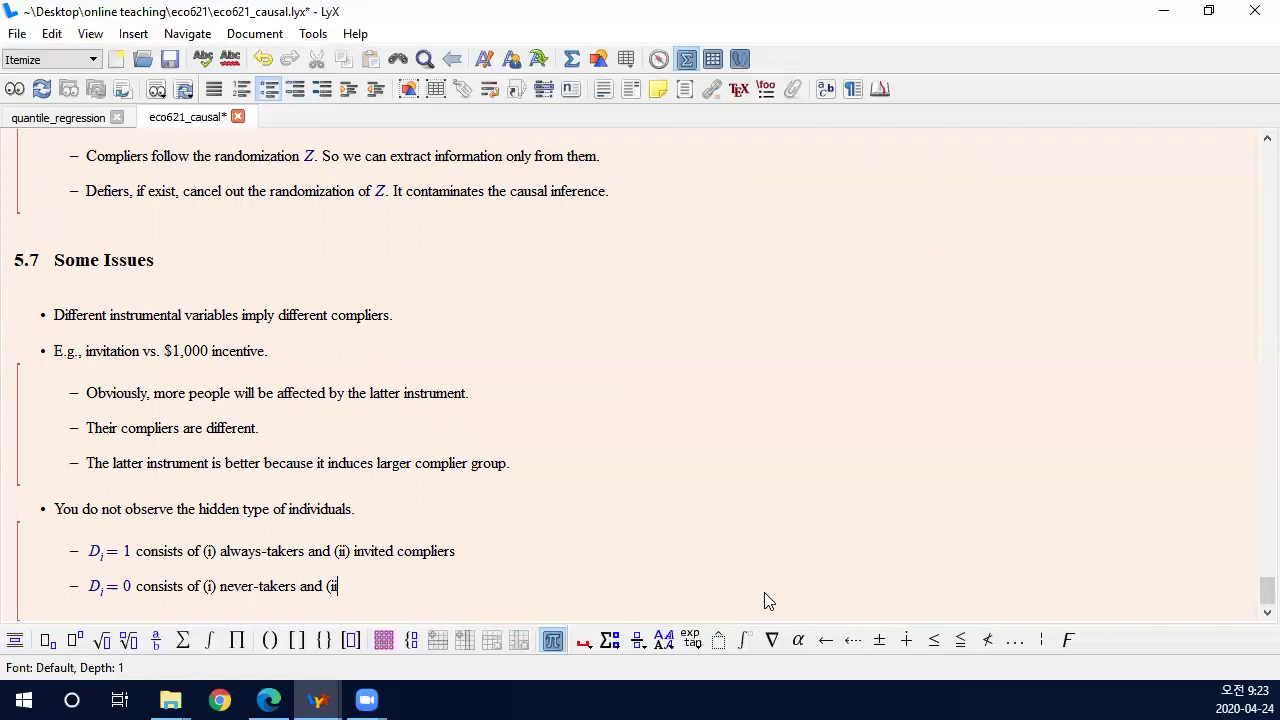
text() not-i)
key(BackSpace)
text(ited compliers.)
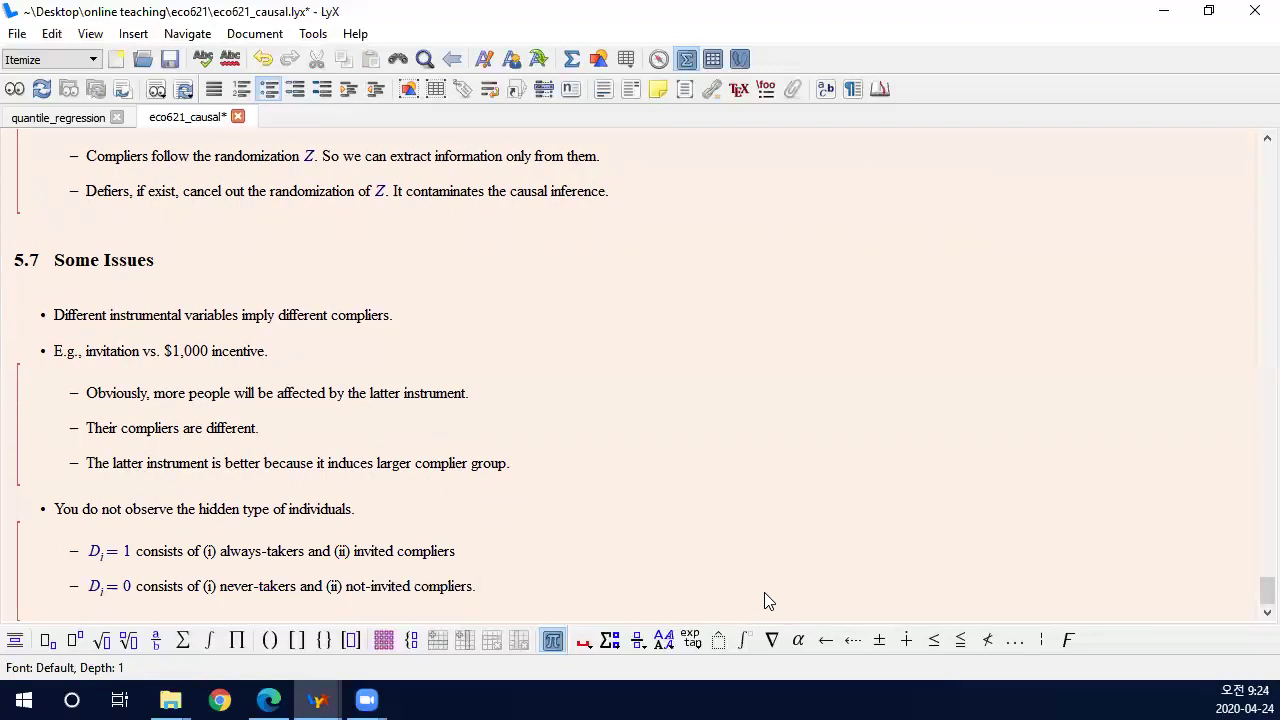
key(BackSpace)
Highlight the treatment condition and the always-takers group in the D_i = 1 sub-bullet to examine its composition.
drag(108, 563, 166, 563)
click(131, 565)
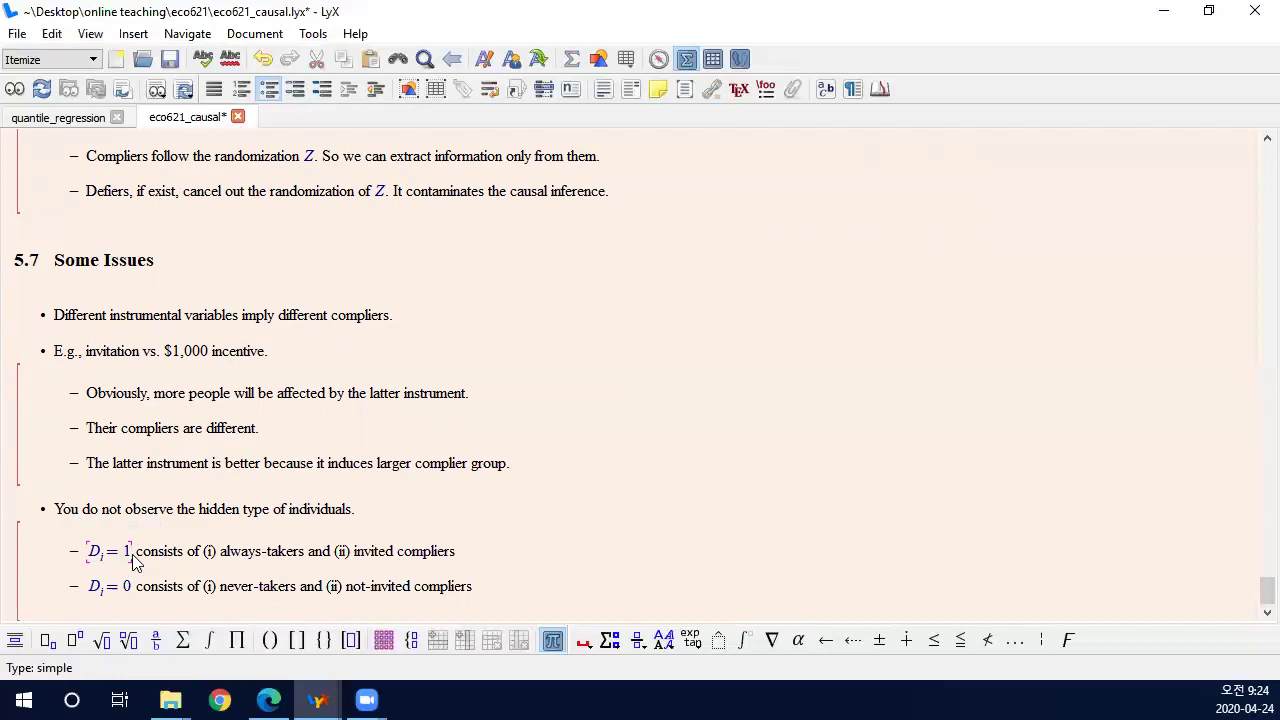
drag(222, 562, 303, 560)
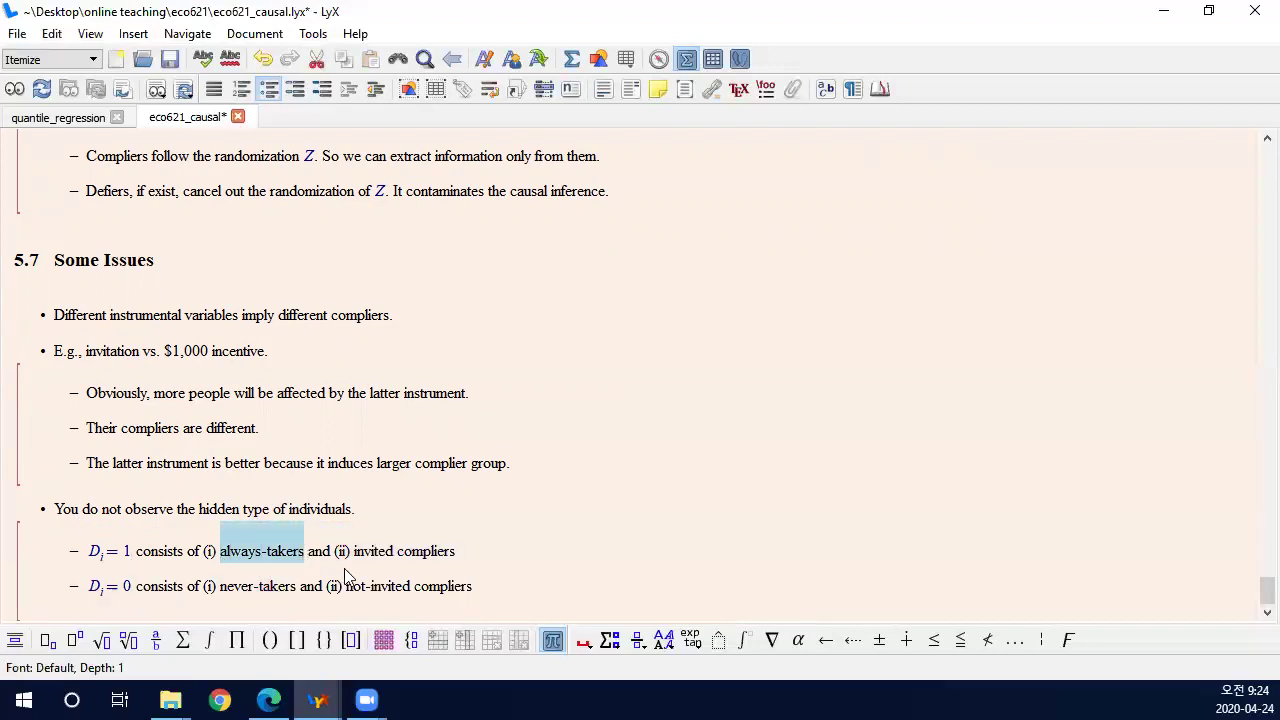
Add a third sub-bullet under the hidden type bullet reading "You can calculate the probability of compliers.".
click(594, 600)
key(Return)
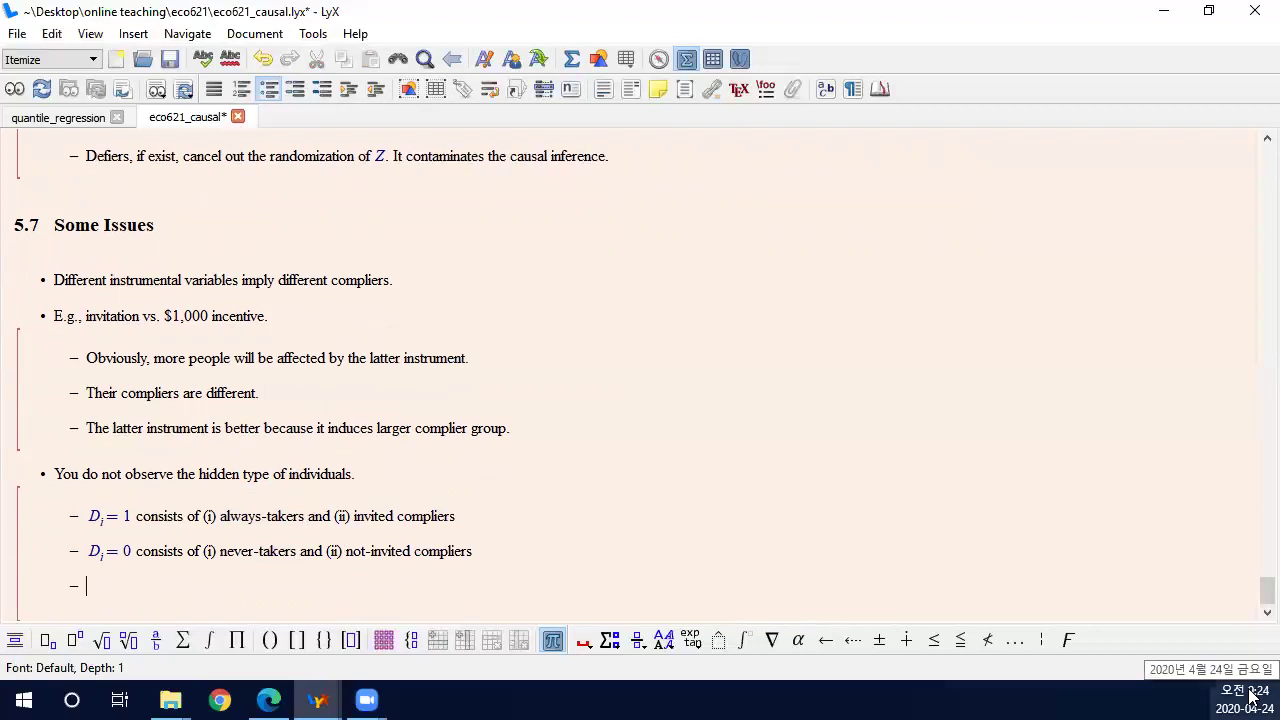
text(You can cla)
key(BackSpace)
key(BackSpace)
text(al)
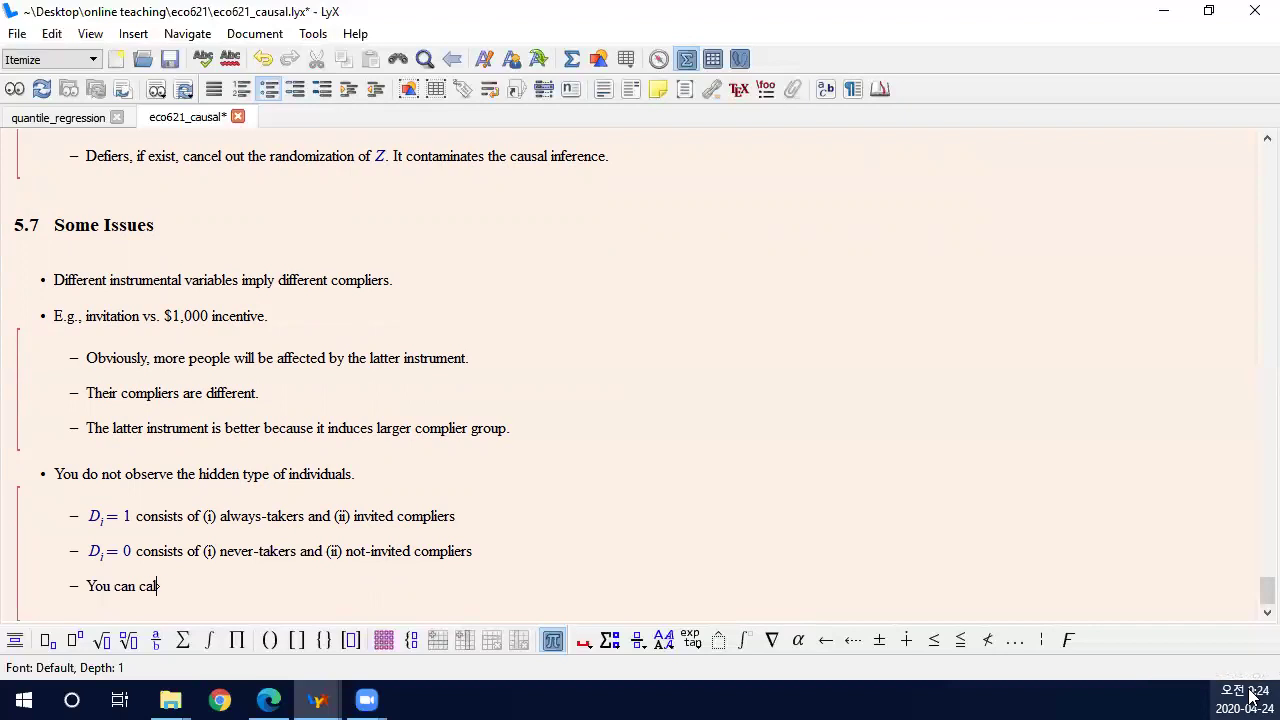
text(culate the probabil)
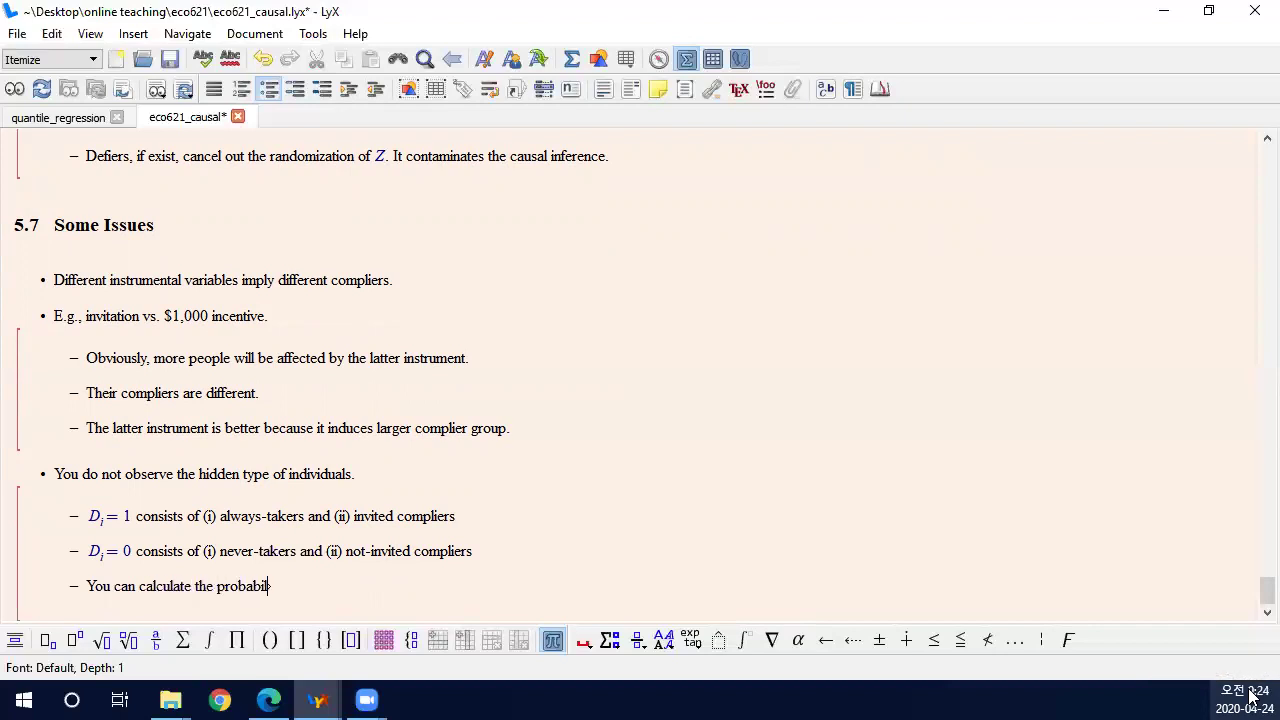
text(ity of compliers.)
Insert the display formula "Pr(Compliers) = Pr(D_i = 1|Z_i = 1) − Pr(D_i = 1|Z_i = 0)." under the complier probability sub-bullet.
key(ctrl+shift+m)
text(\Pr(Compli)
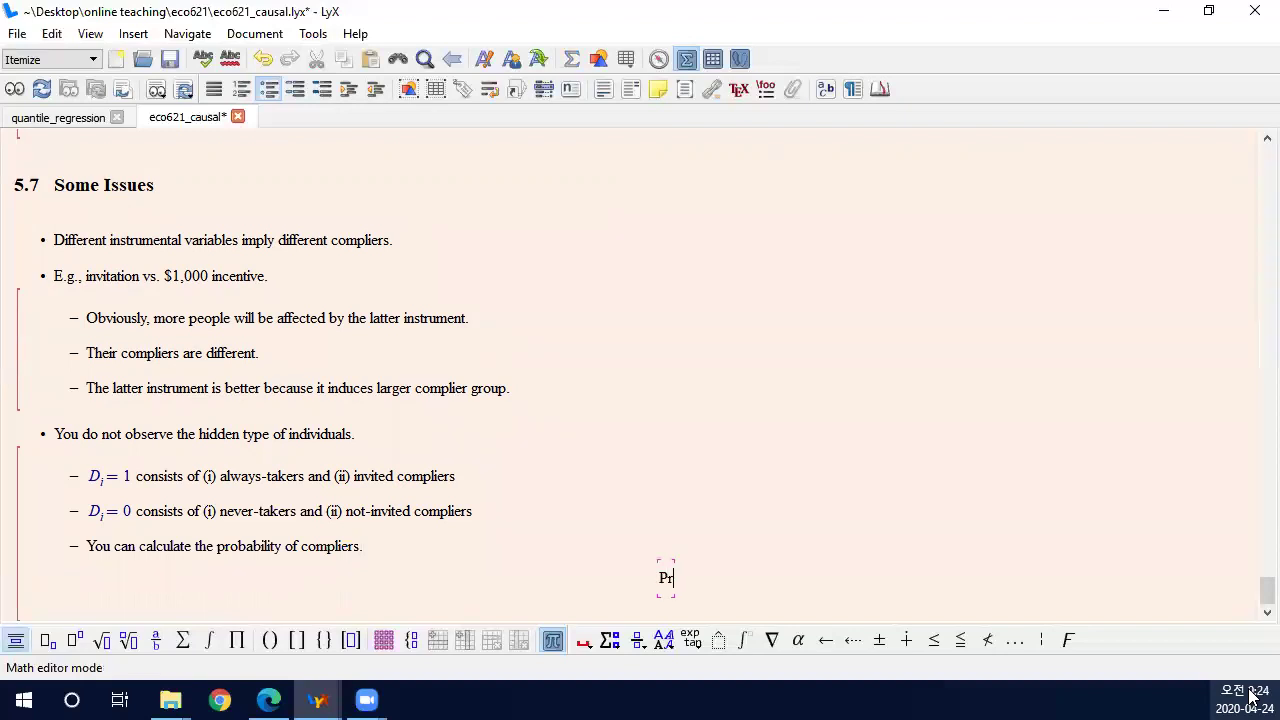
text(ers)=)
text(rac )
text(\Pr(D_i =-1)
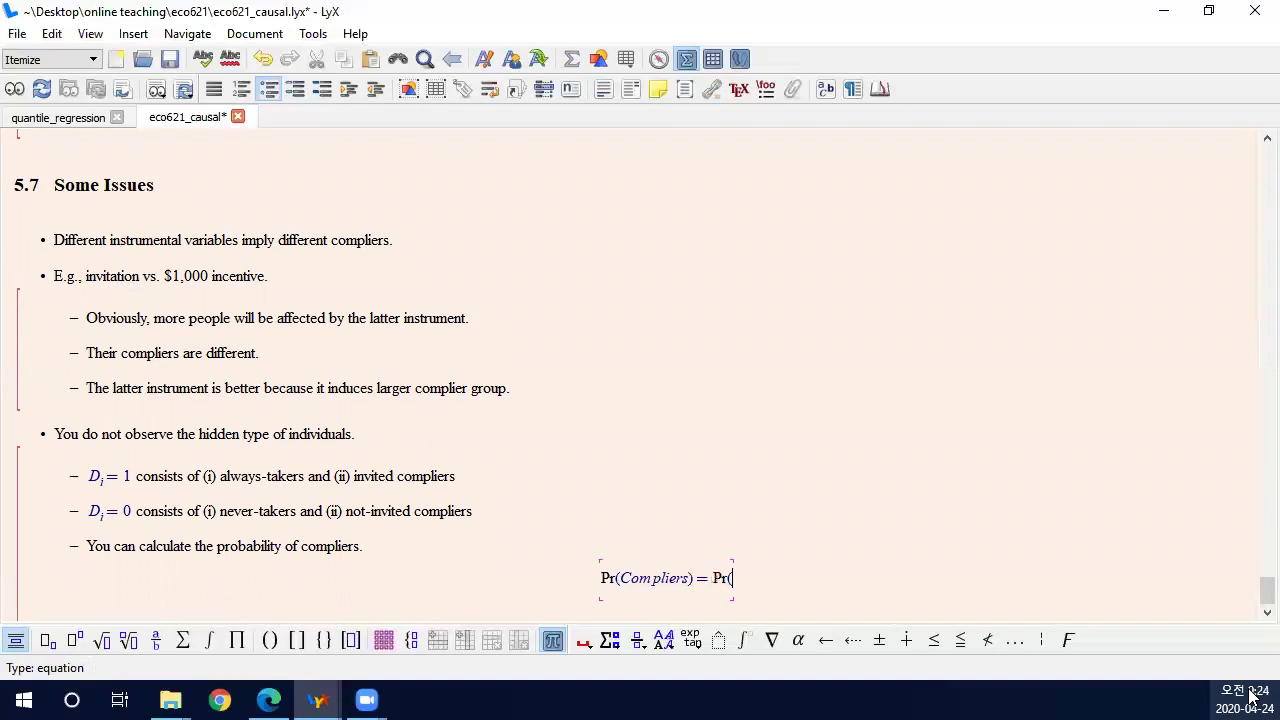
key(BackSpace)
key(BackSpace)
text(1|Z)
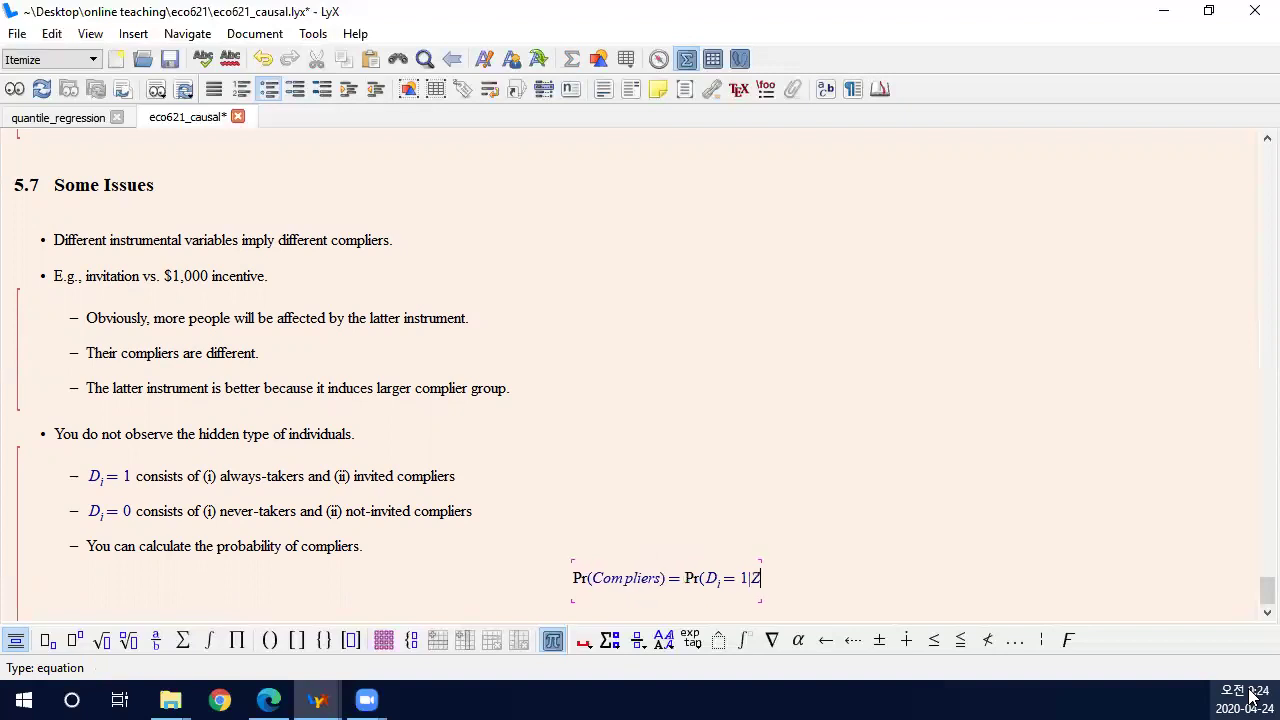
text(_i =1)-\Pr(D_i =1)
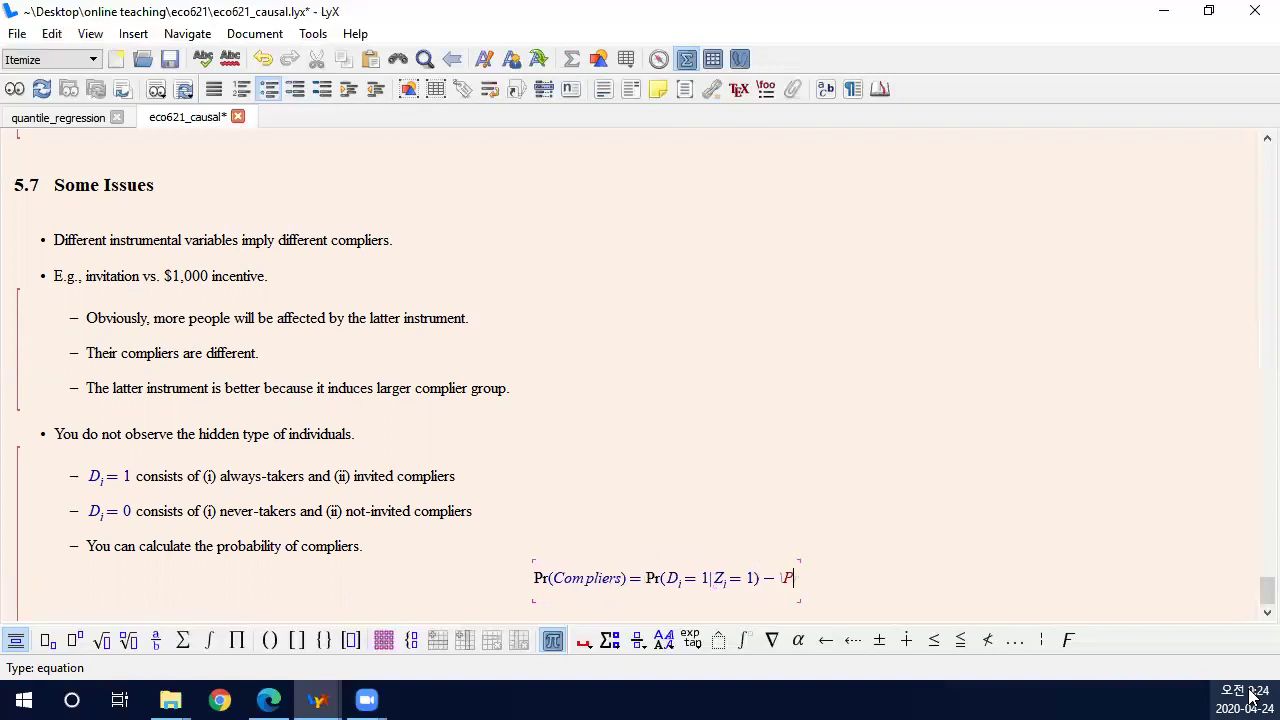
text(|Z_i)
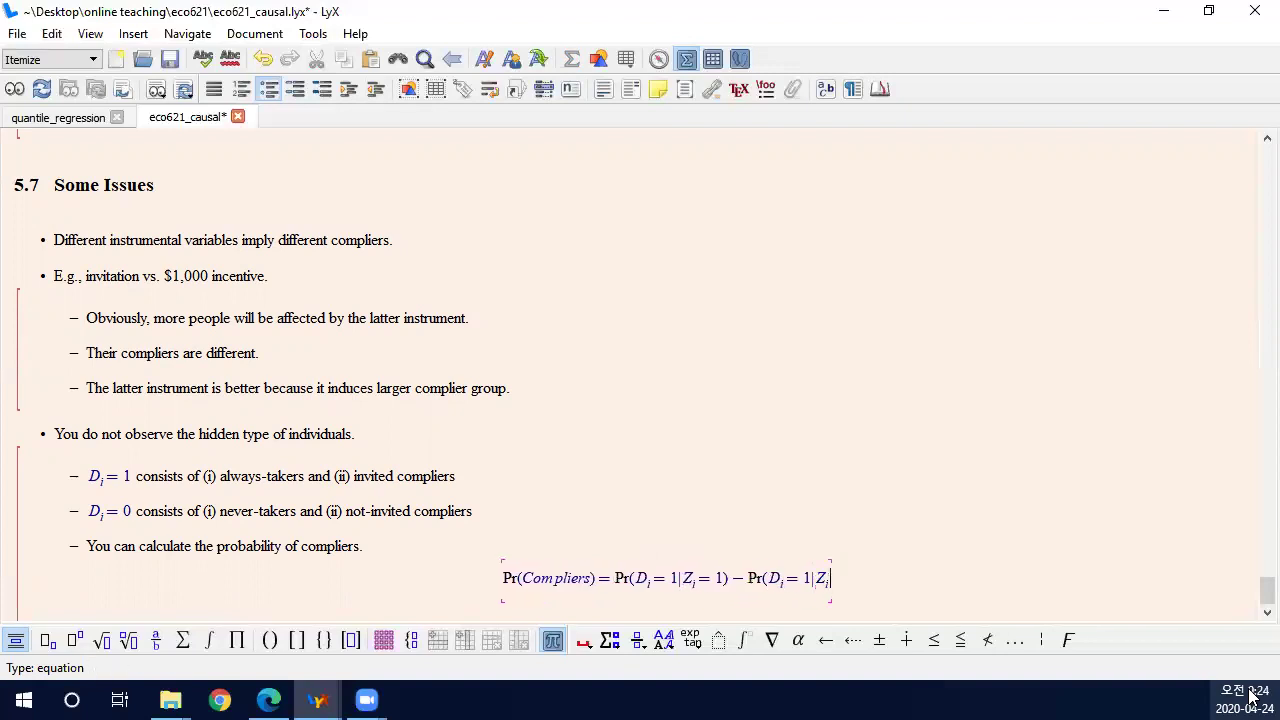
text( =0).)
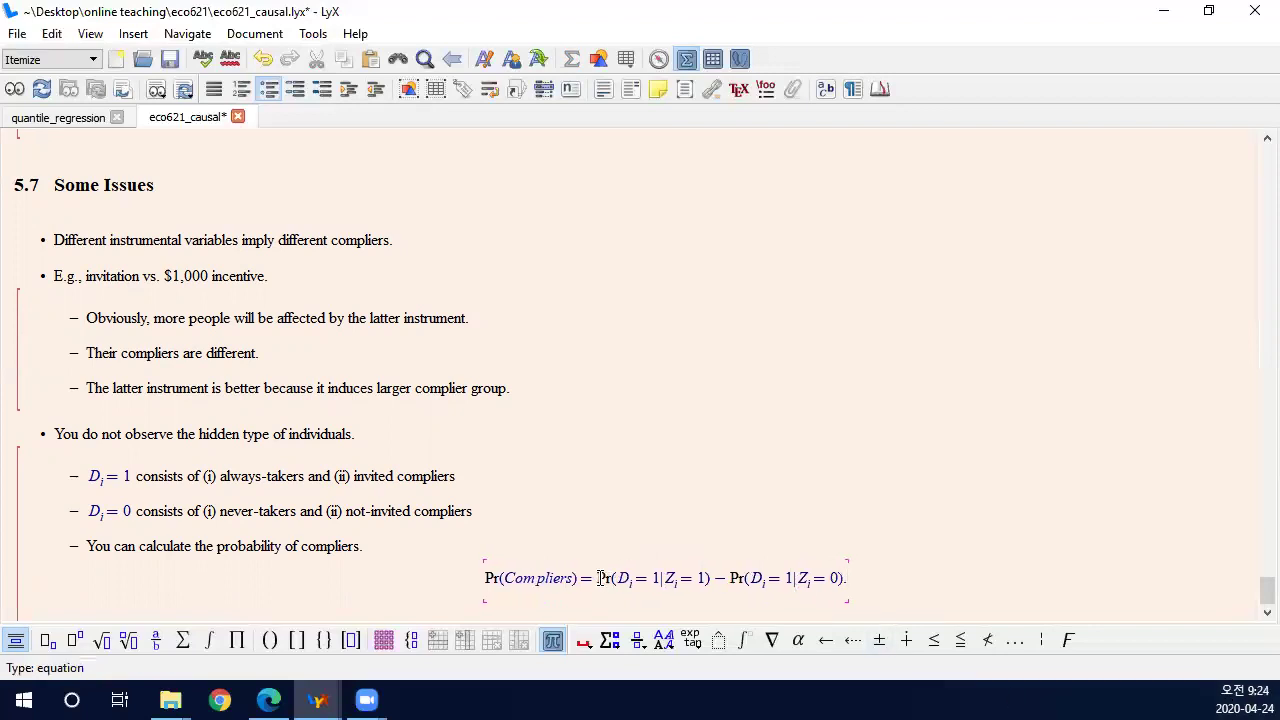
Highlight the Z_i = 0 and Z_i = 1 conditions in the complier probability formula to examine its terms, and return to the formula's end.
drag(598, 578, 708, 590)
drag(798, 588, 840, 592)
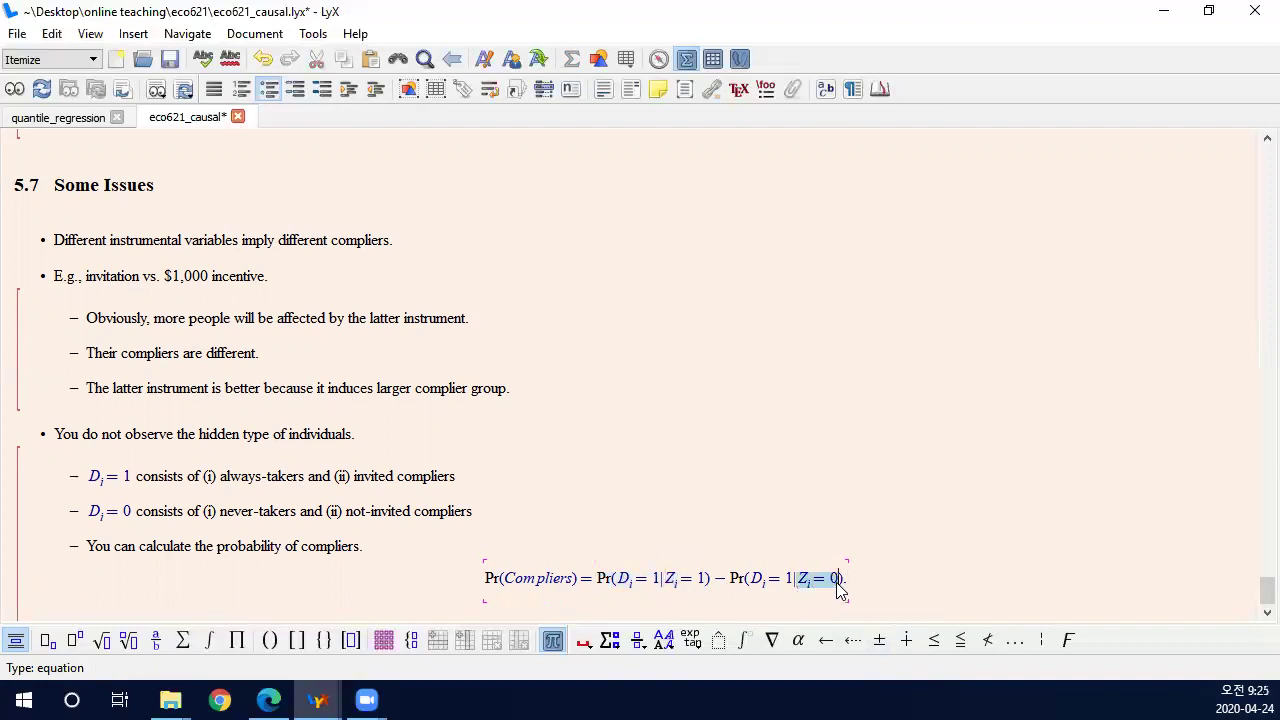
click(820, 588)
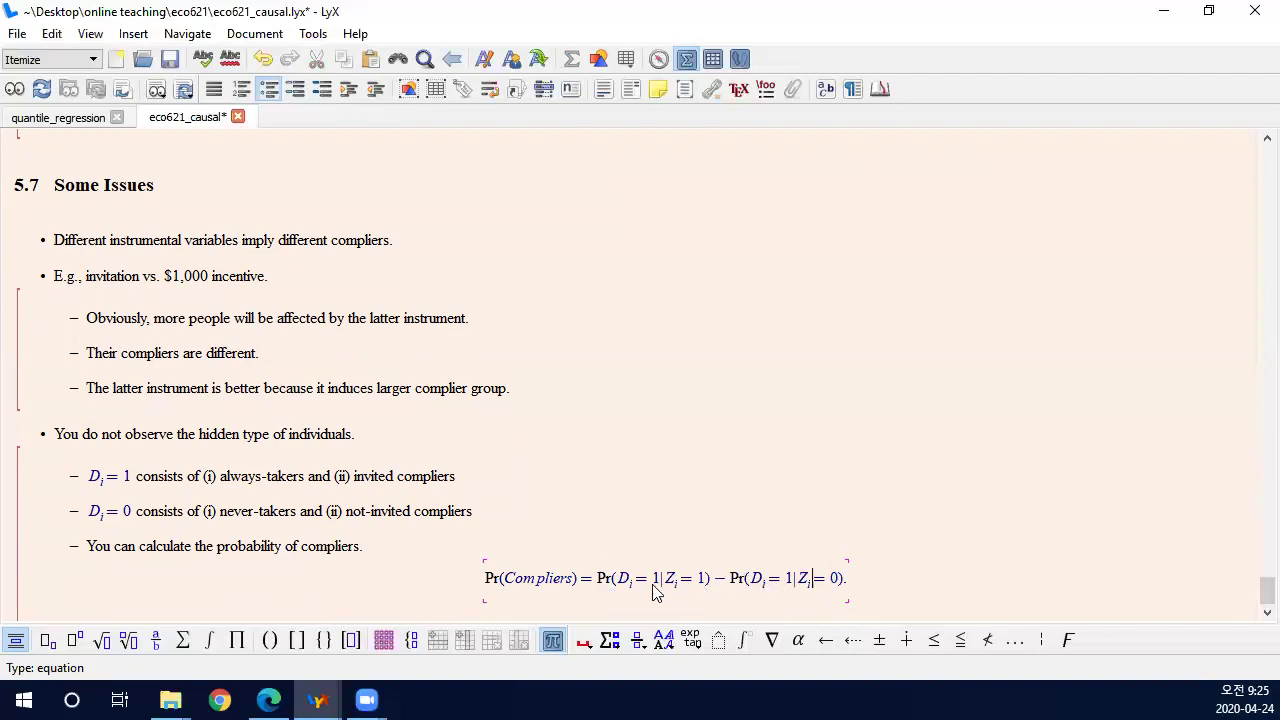
mouse_move(703, 584)
mouse_down()
mouse_move(662, 584)
mouse_move(703, 585)
mouse_up()
click(715, 584)
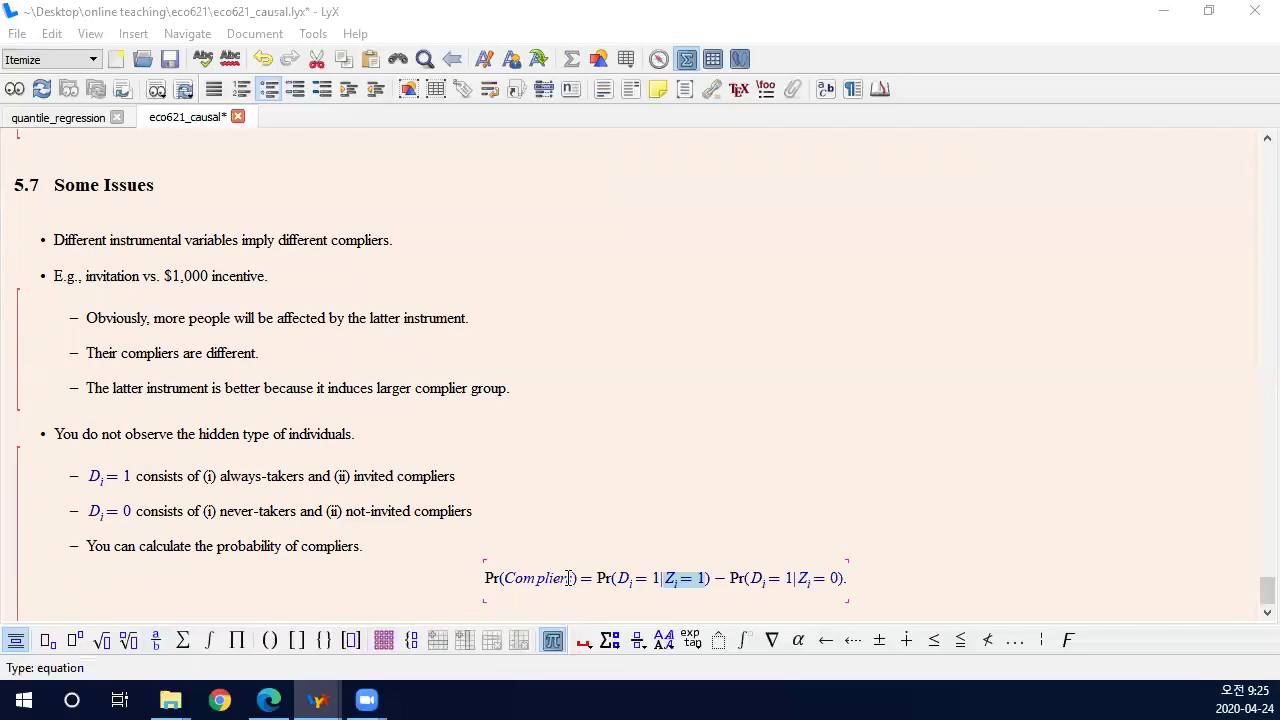
click(1034, 544)
click(980, 571)
key(Return)
key(Return)
text(In)
key(BackSpace)
key(BackSpace)
key(BackSpace)
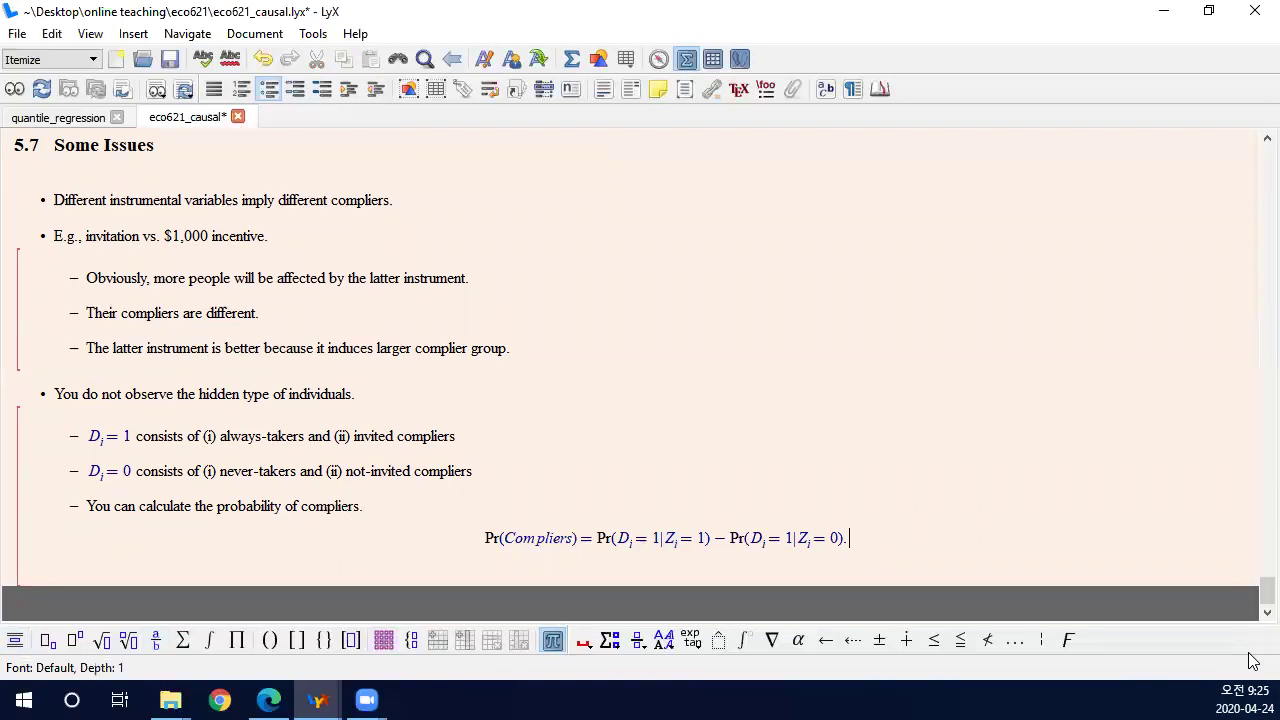
Start a new subsection after the complier probability formula titled "Interpretation is tricky".
key(Return)
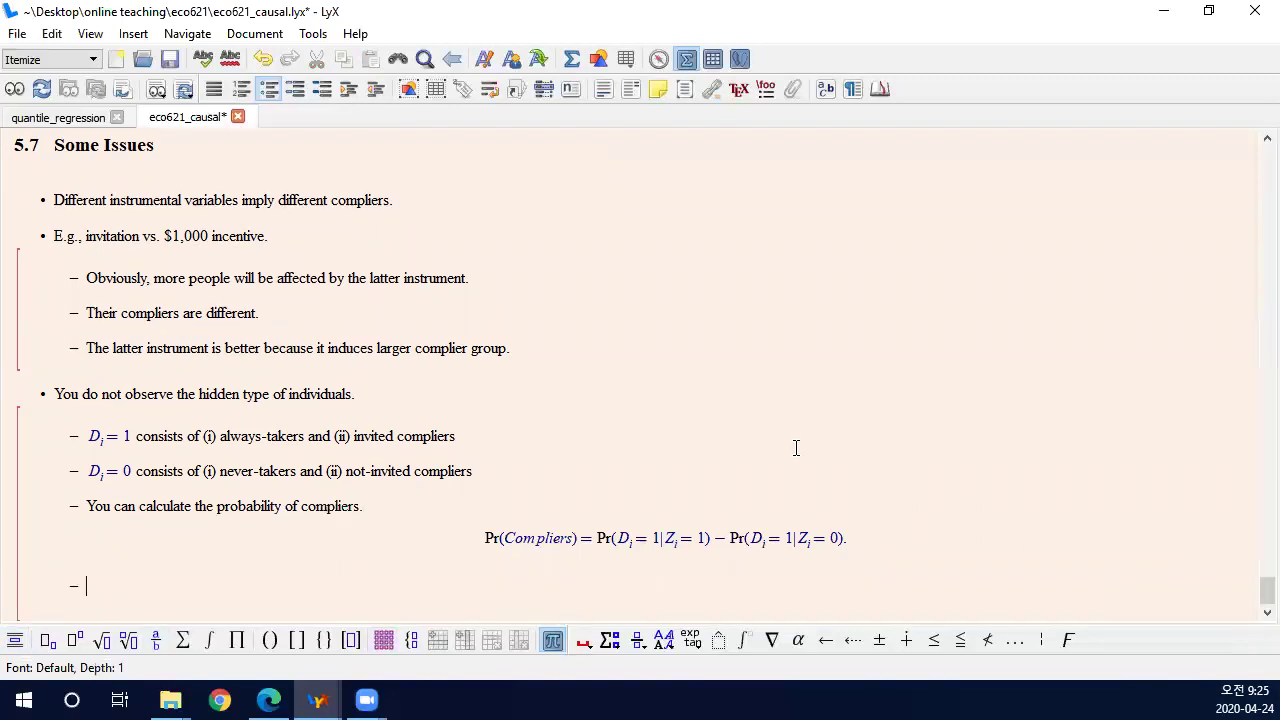
key(Return)
click(80, 59)
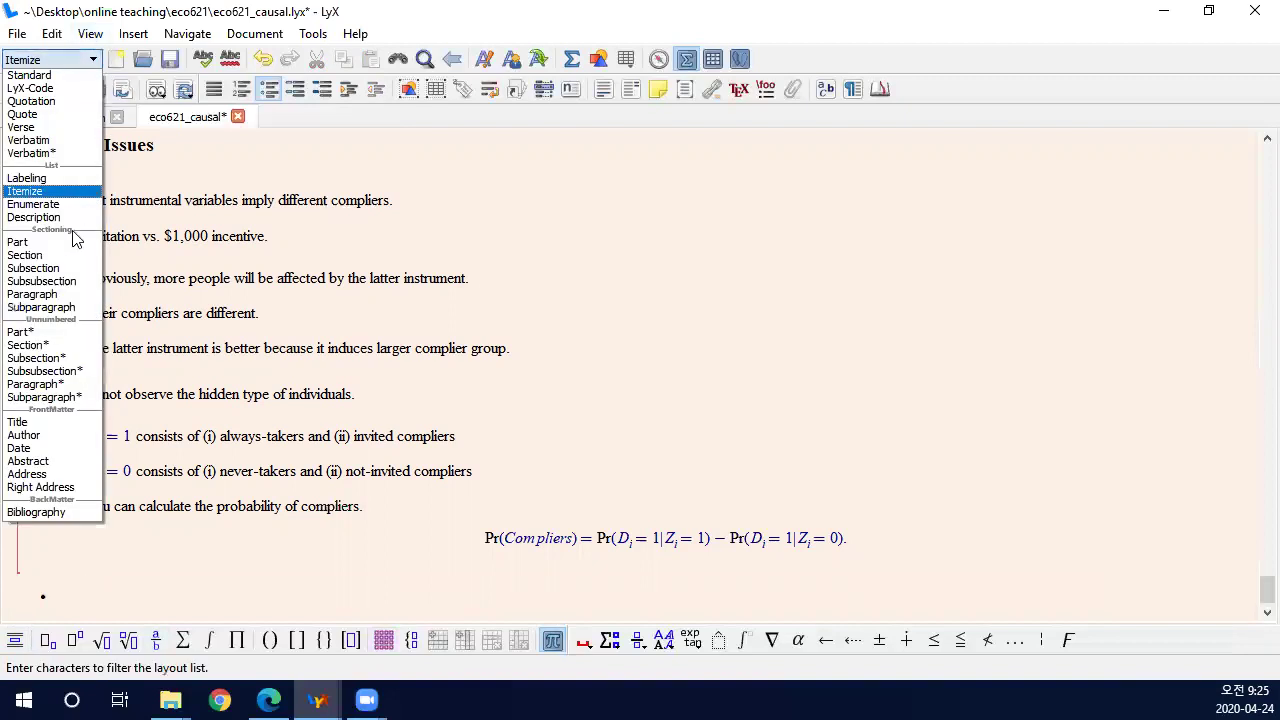
click(33, 268)
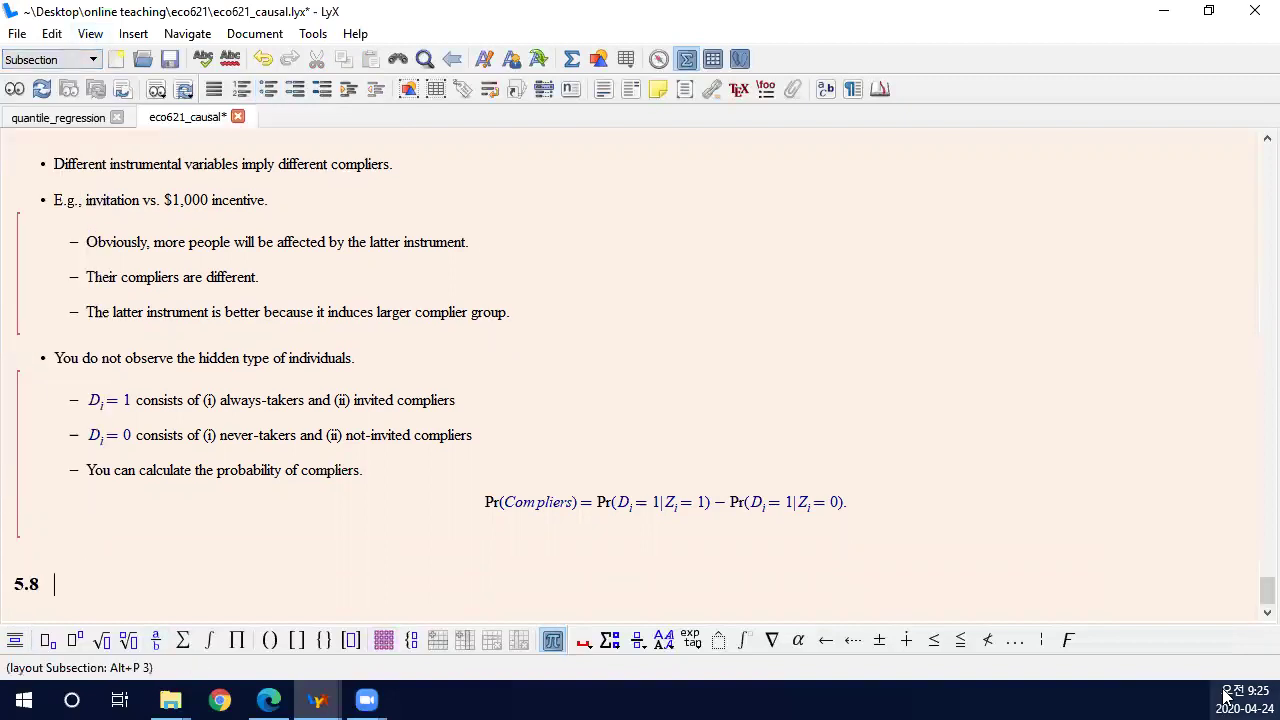
text(Interpretation is tricky)
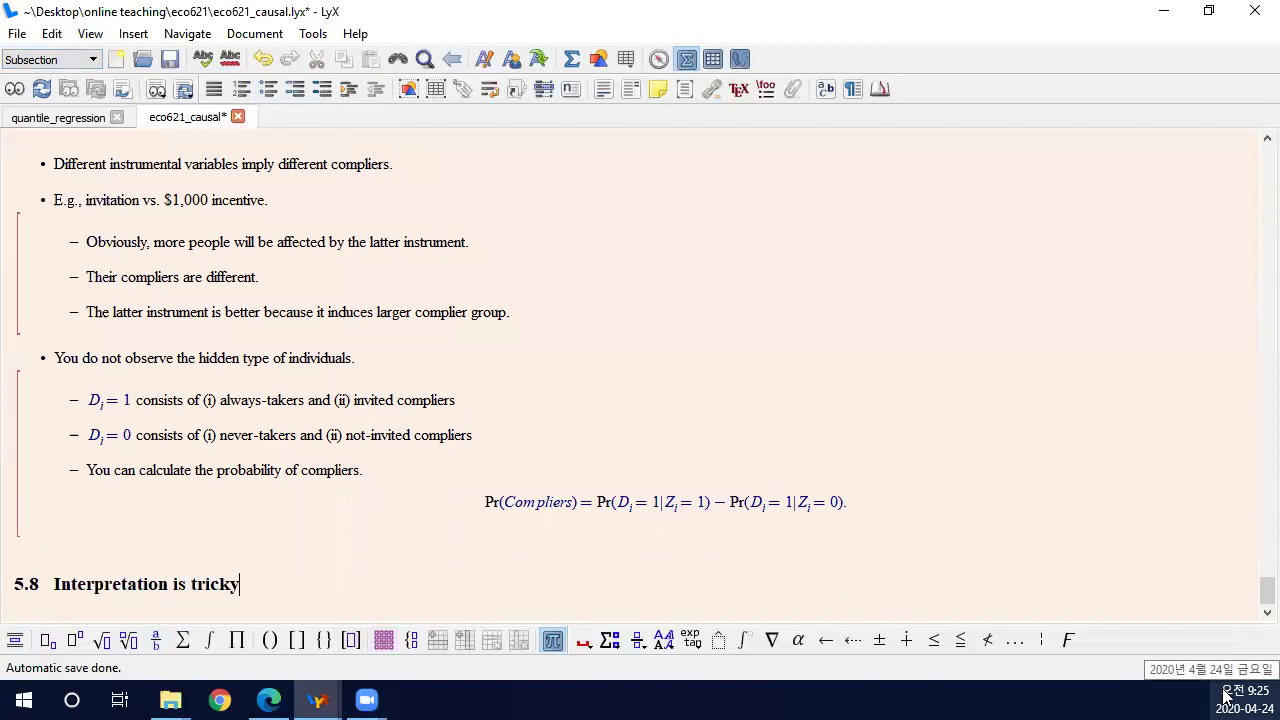
Begin a bulleted list under the new subsection heading with the item “Partial compliance” in quotation marks.
key(Return)
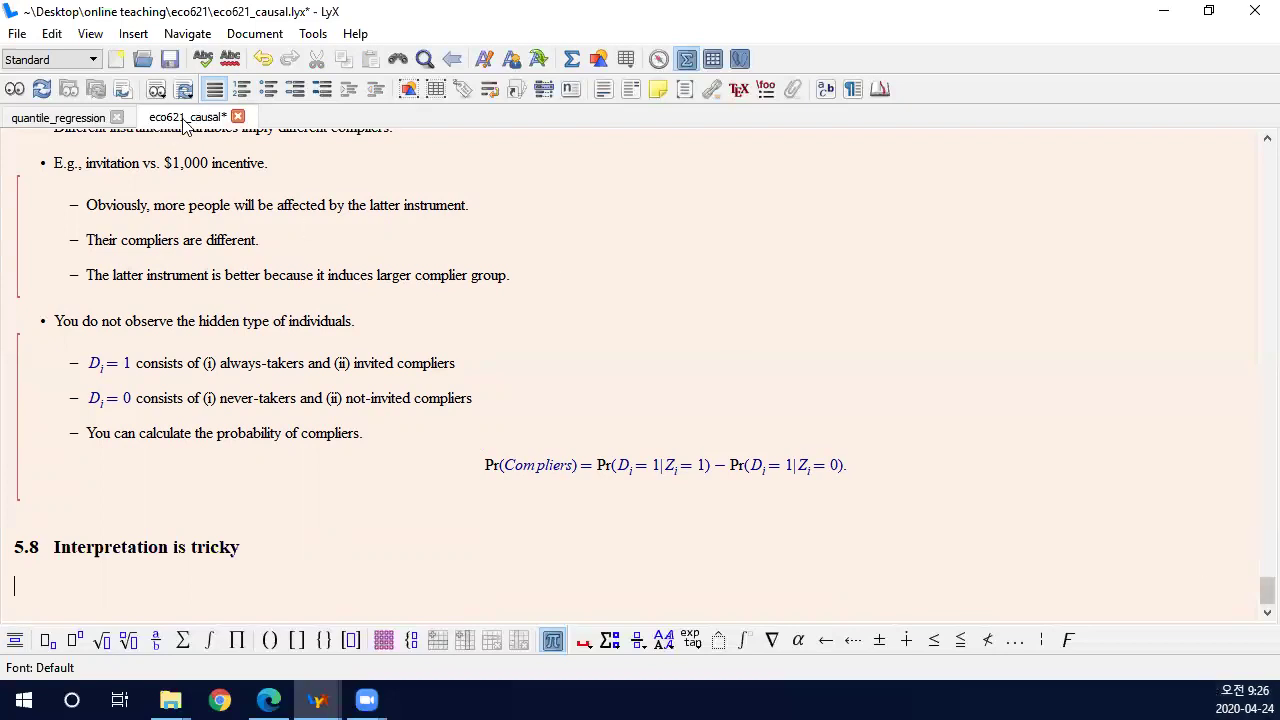
click(269, 91)
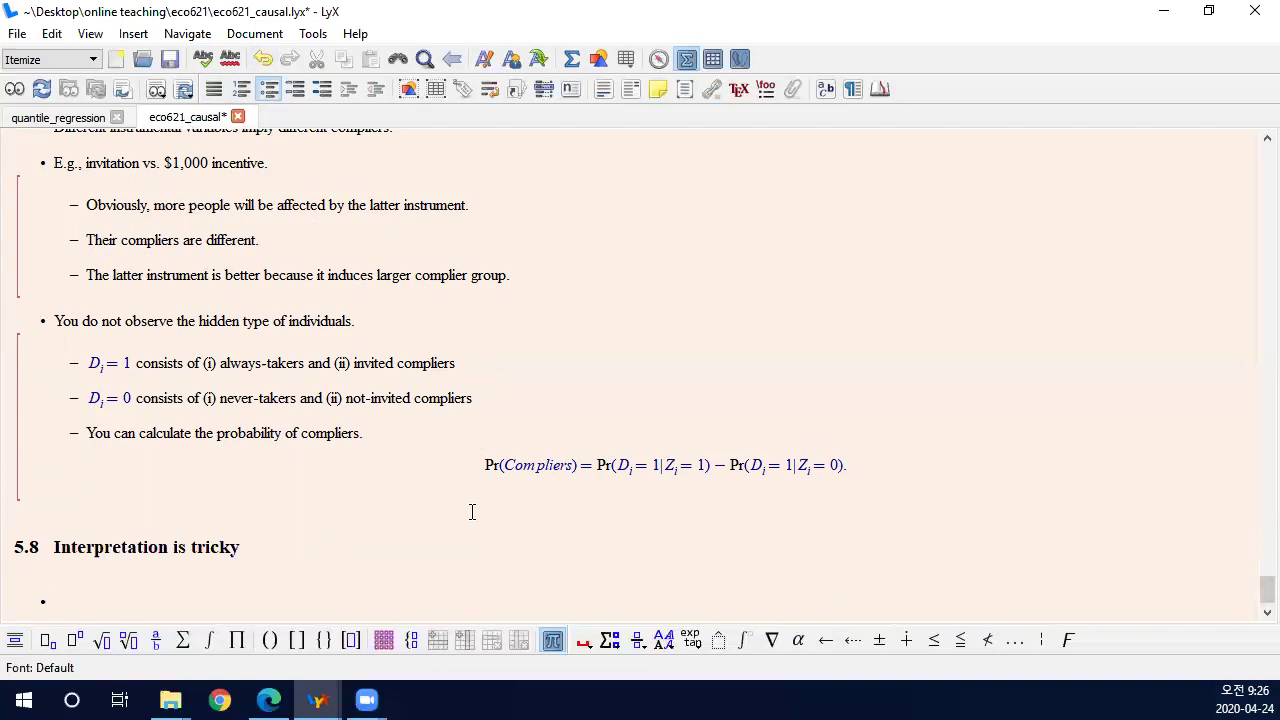
text(")
text(Partial compl)
text(iance")
key(Return)
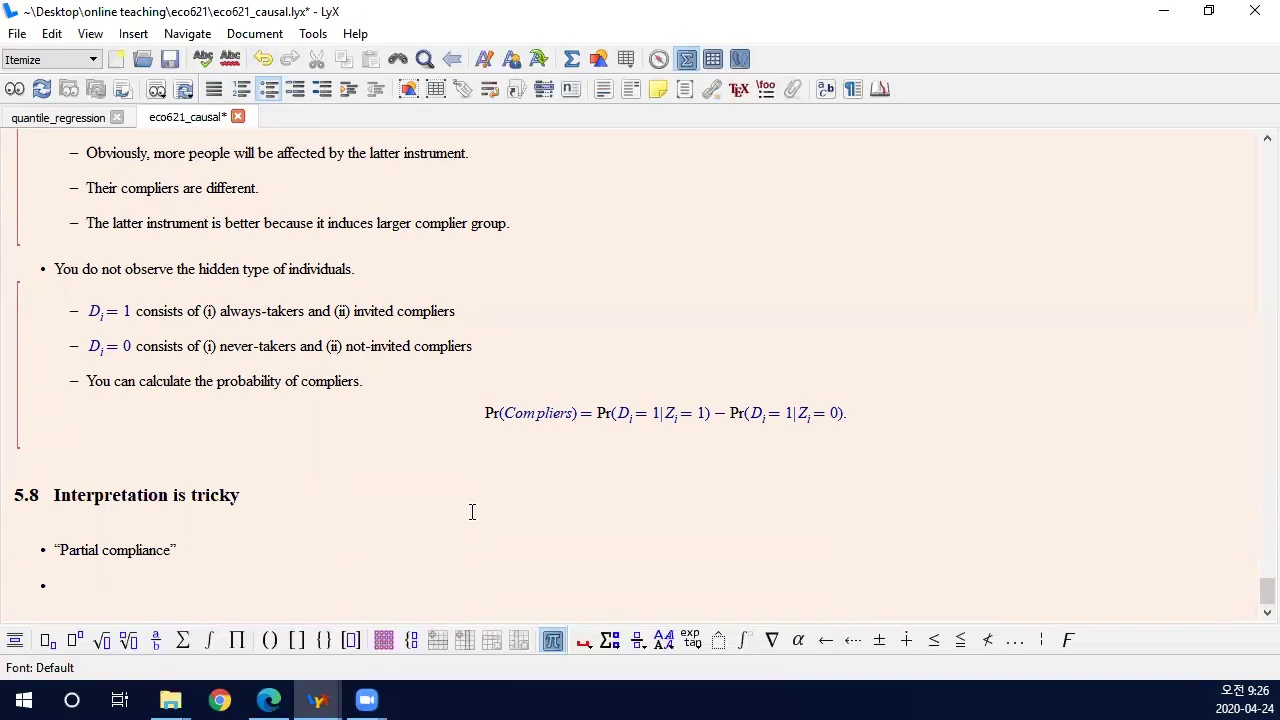
Add the bullets "if you are not invited, you cannot attend the program." and "In our example, only 2% of participants did not have invitation.".
text(if you are not invited, yo)
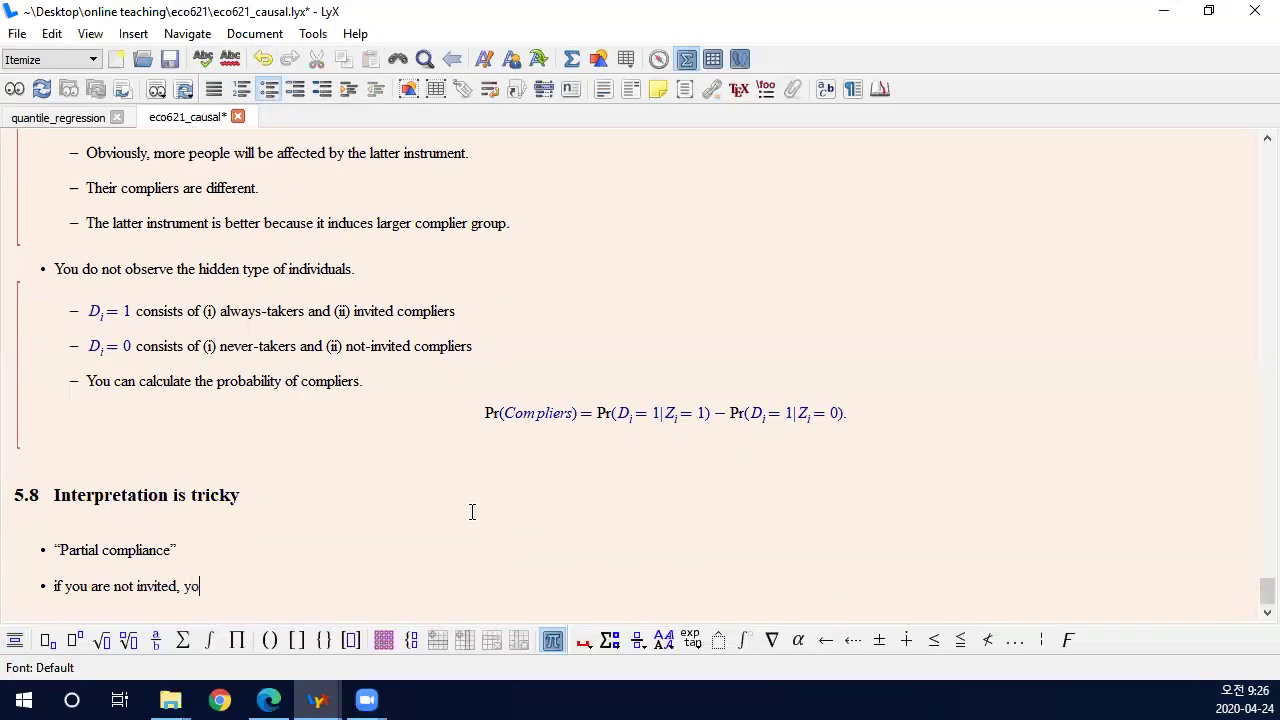
text(u cannot attend the program.)
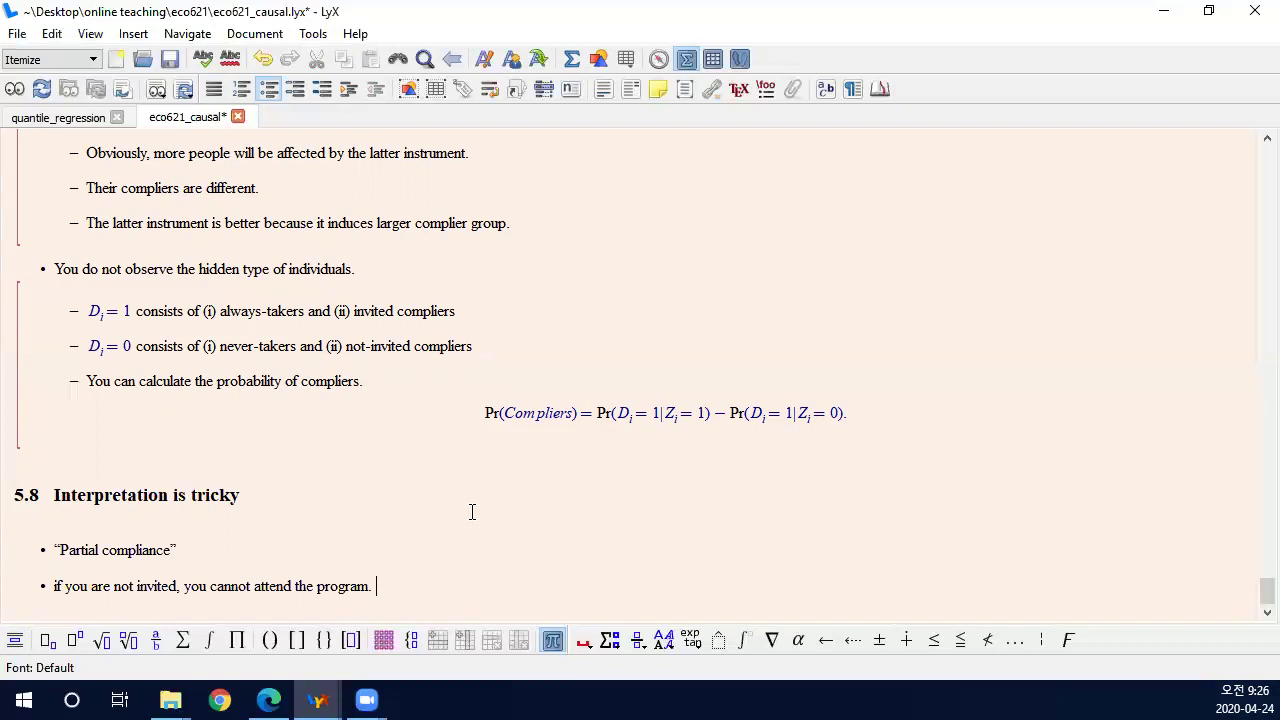
key(Return)
text(In our example, only 2% of participants did not have invitation.)
Insert "less than" before 2% in the bullet about participants without invitation.
drag(372, 550, 55, 545)
drag(182, 590, 200, 578)
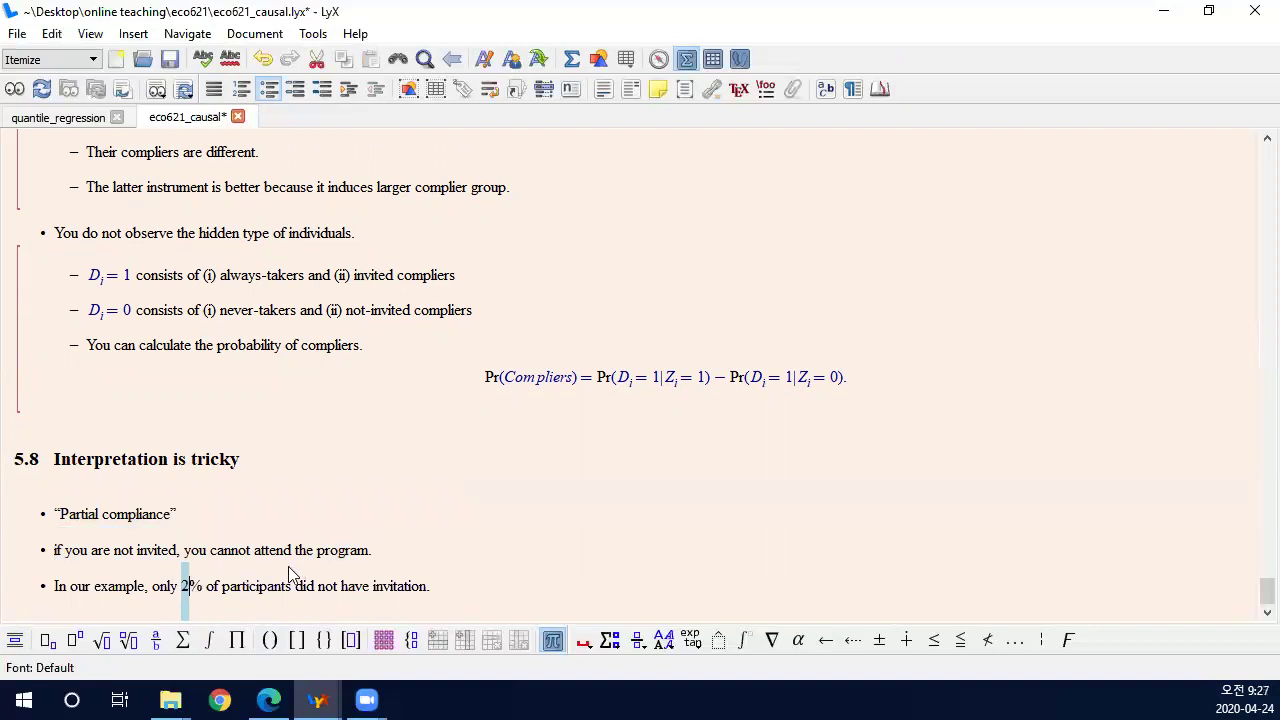
click(180, 587)
text(less )
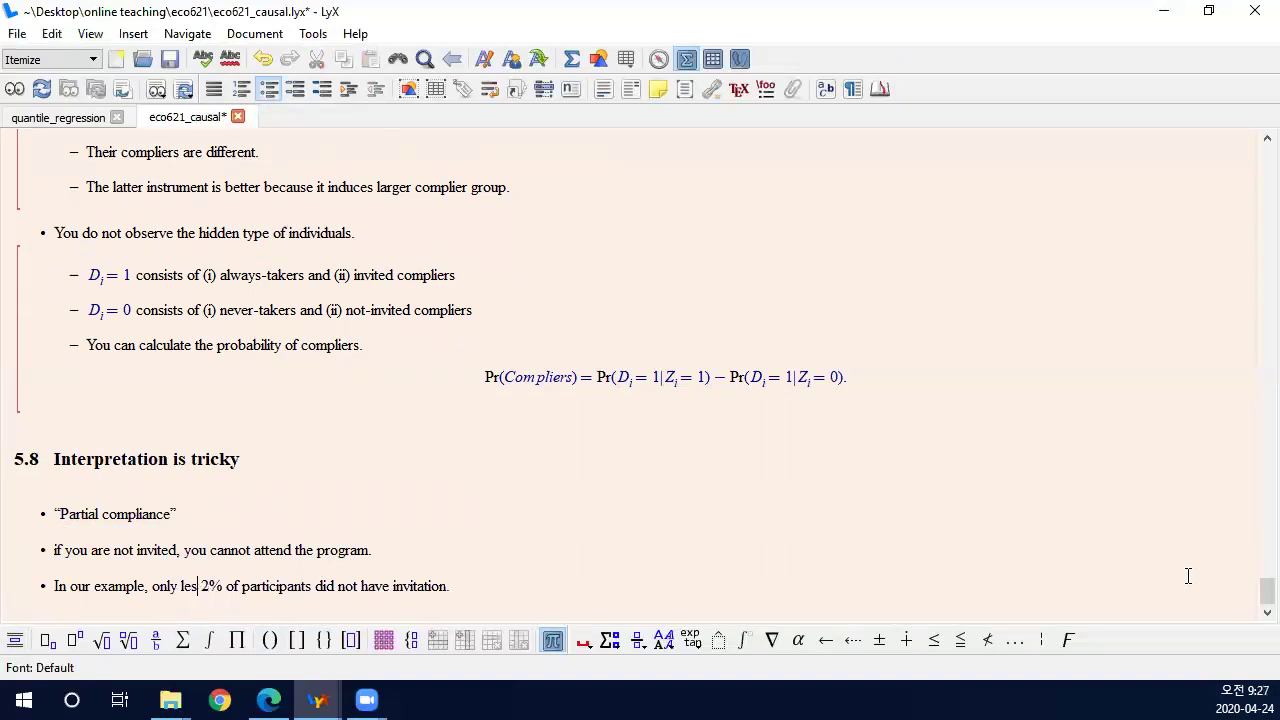
text(than)
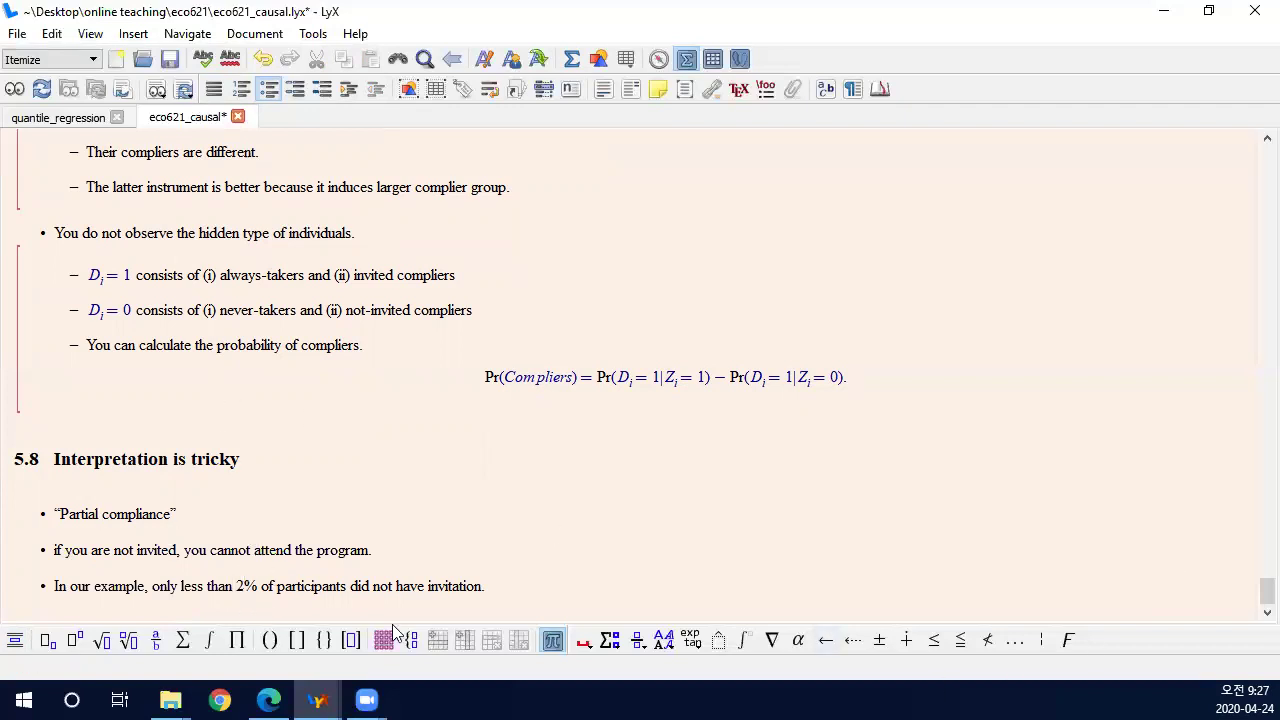
Add a bullet below the invitation example reading "Then, there is no always-takers.".
click(404, 590)
click(508, 594)
text(Then)
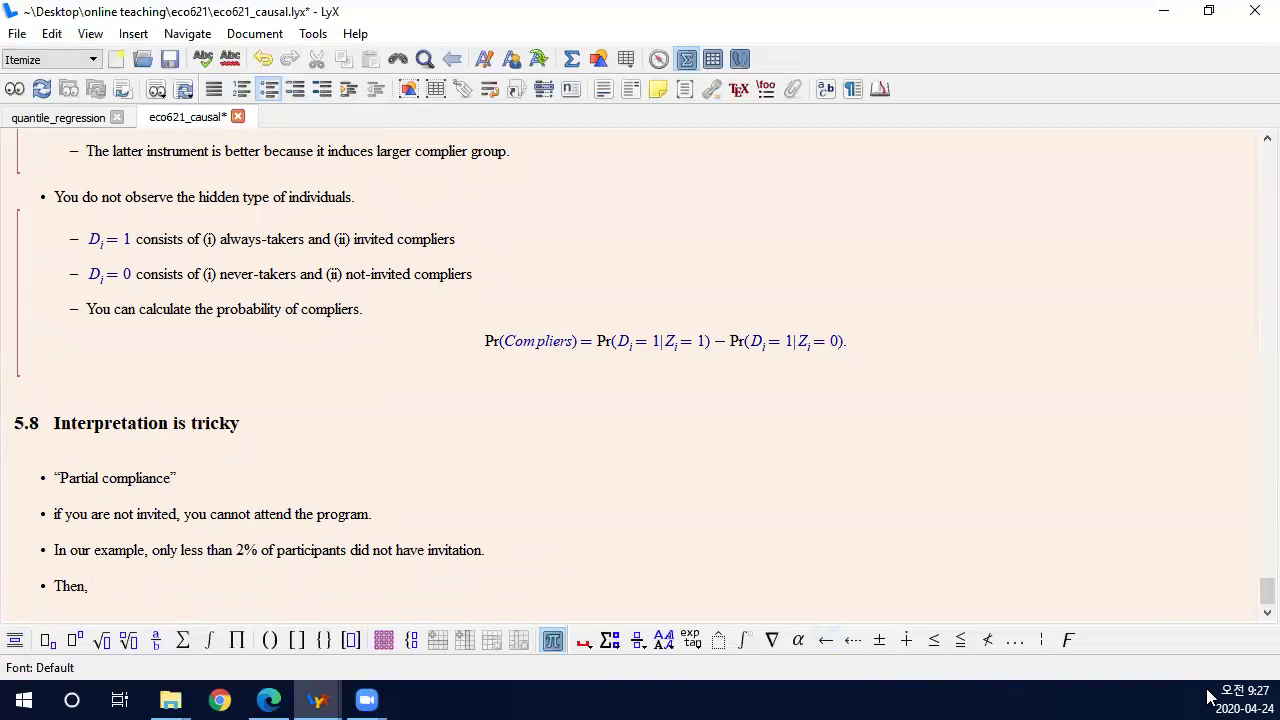
text(, the treated)
key(ctrl+m)
text((Di=1)
key(BackSpace)
text(1)
key(Right)
key(BackSpace)
key(BackSpace)
key(BackSpace)
key(BackSpace)
key(BackSpace)
key(BackSpace)
key(BackSpace)
key(BackSpace)
key(BackSpace)
key(BackSpace)
text(e is no always-taker)
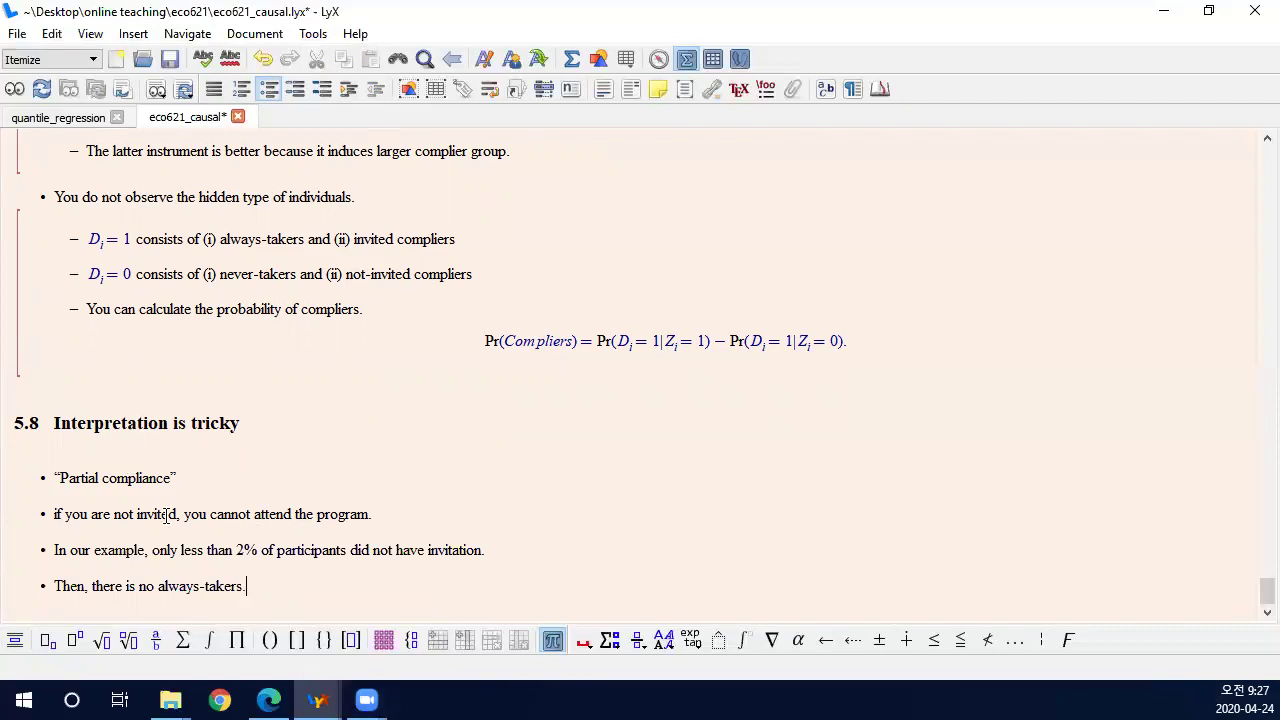
Nest the three bullets from "if you are not invited" to "Then, there is no always-takers." one level under “Partial compliance”.
drag(248, 587, 138, 587)
click(256, 578)
drag(55, 514, 386, 521)
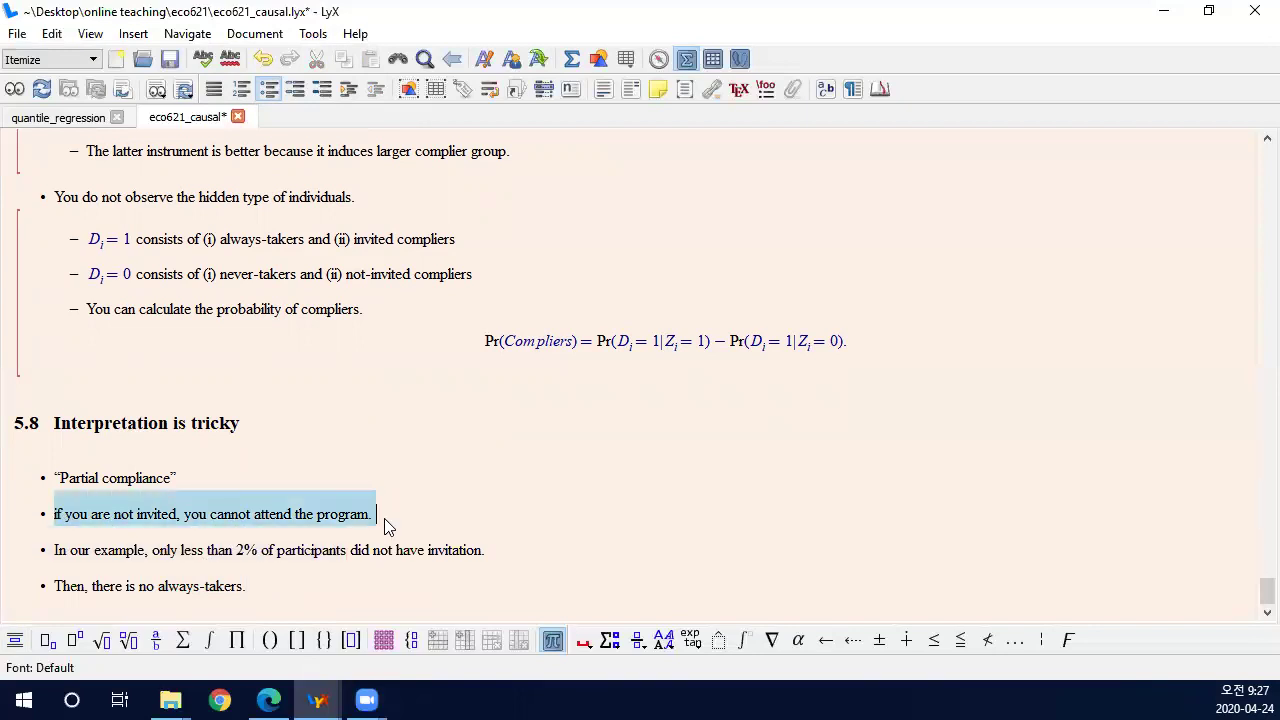
click(57, 518)
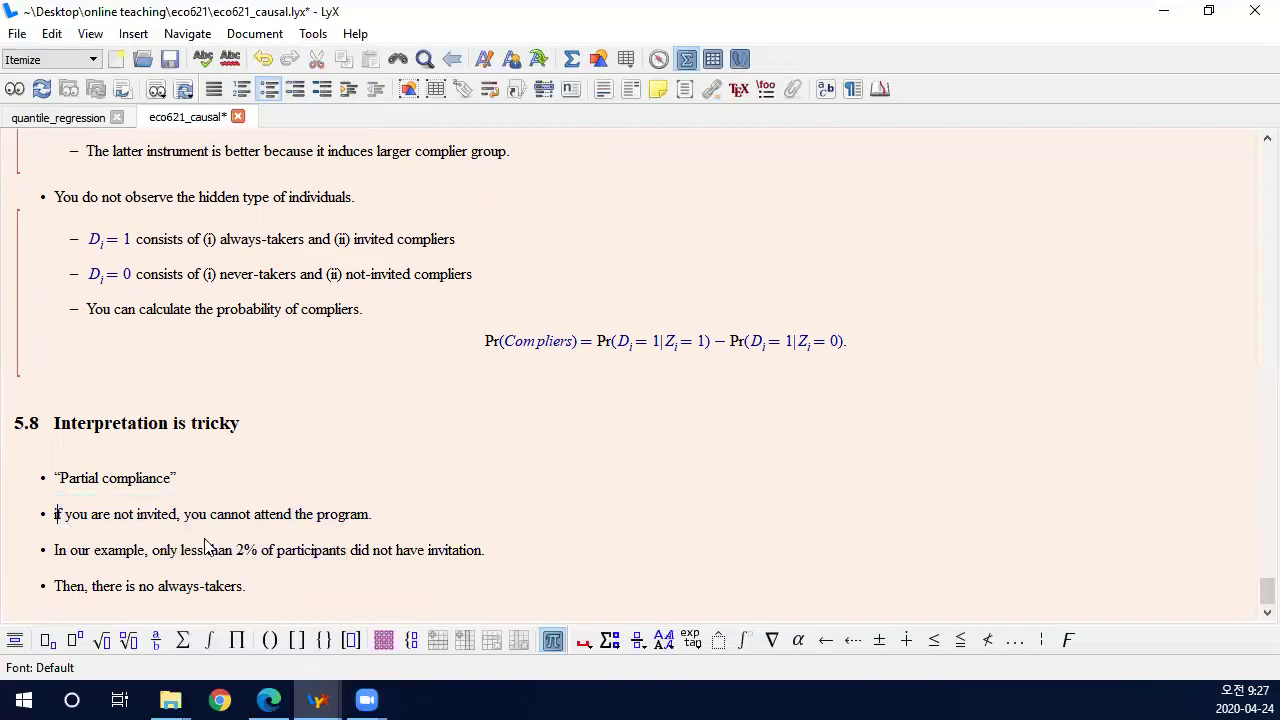
drag(60, 516, 250, 578)
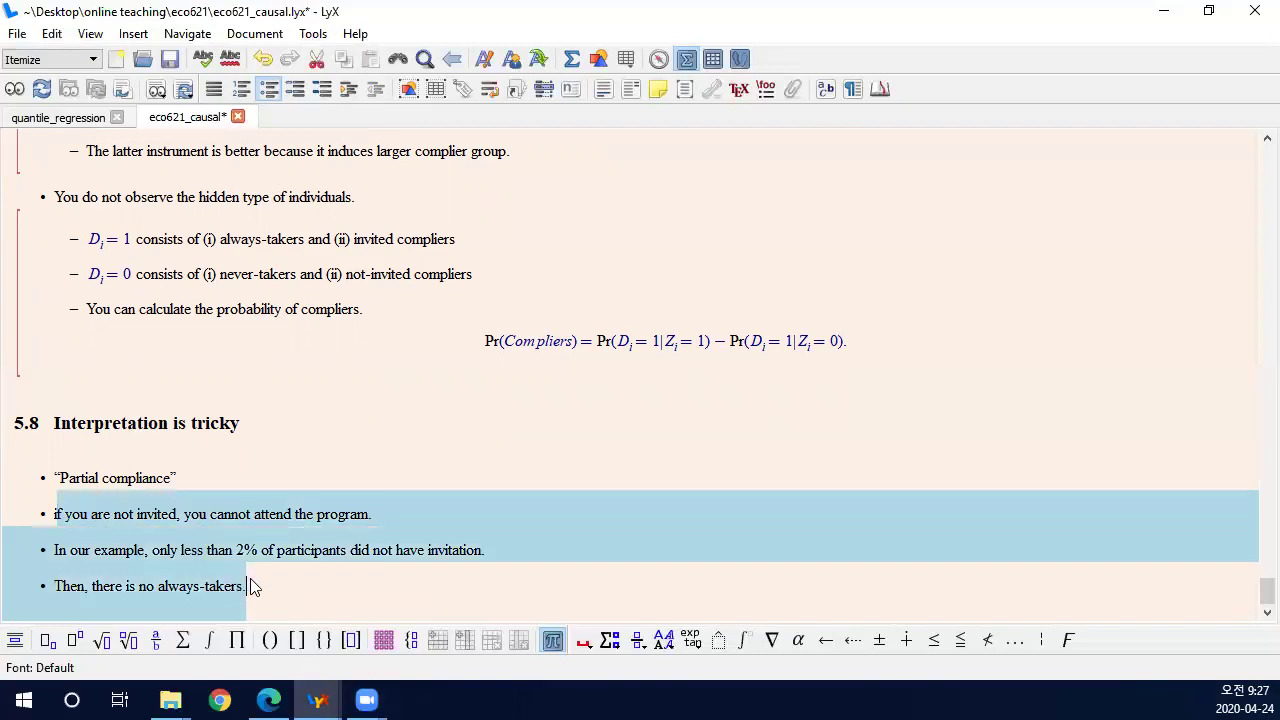
click(338, 90)
click(376, 586)
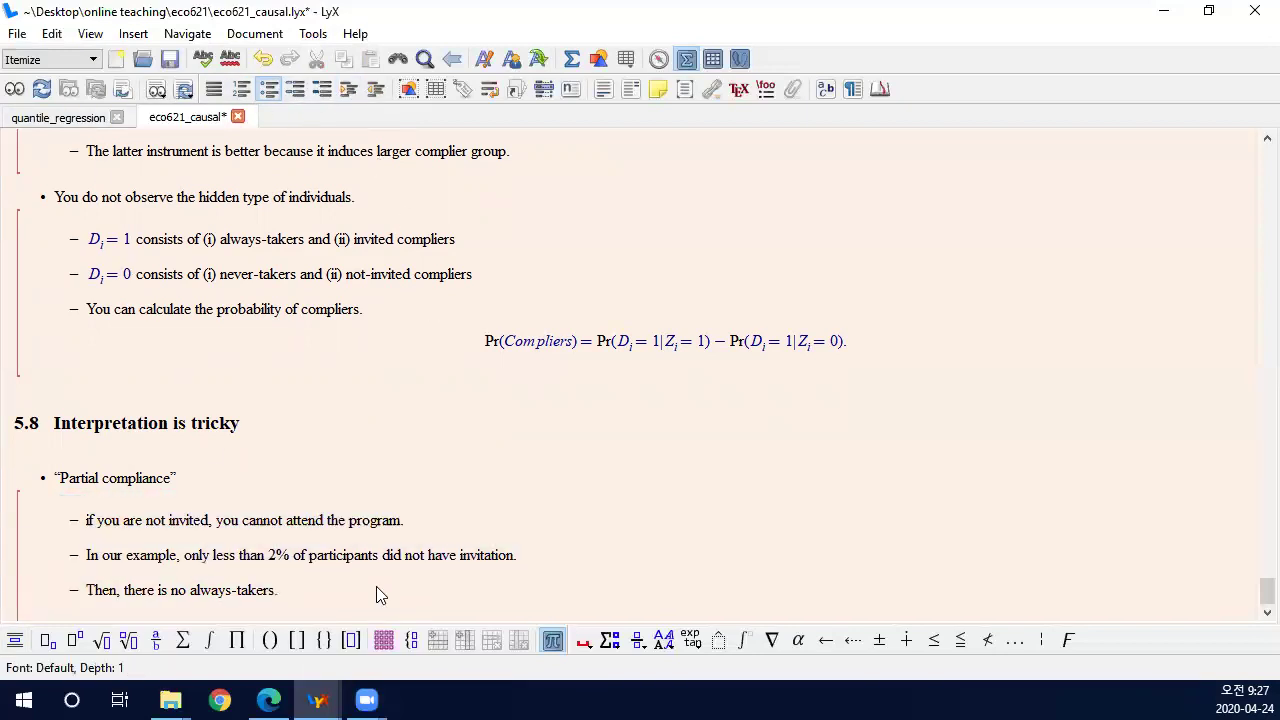
Add the sub-bullet "Thus, the treated is only invited compliers." below the always-takers sub-bullet.
key(Return)
text(Thus, the treated is )
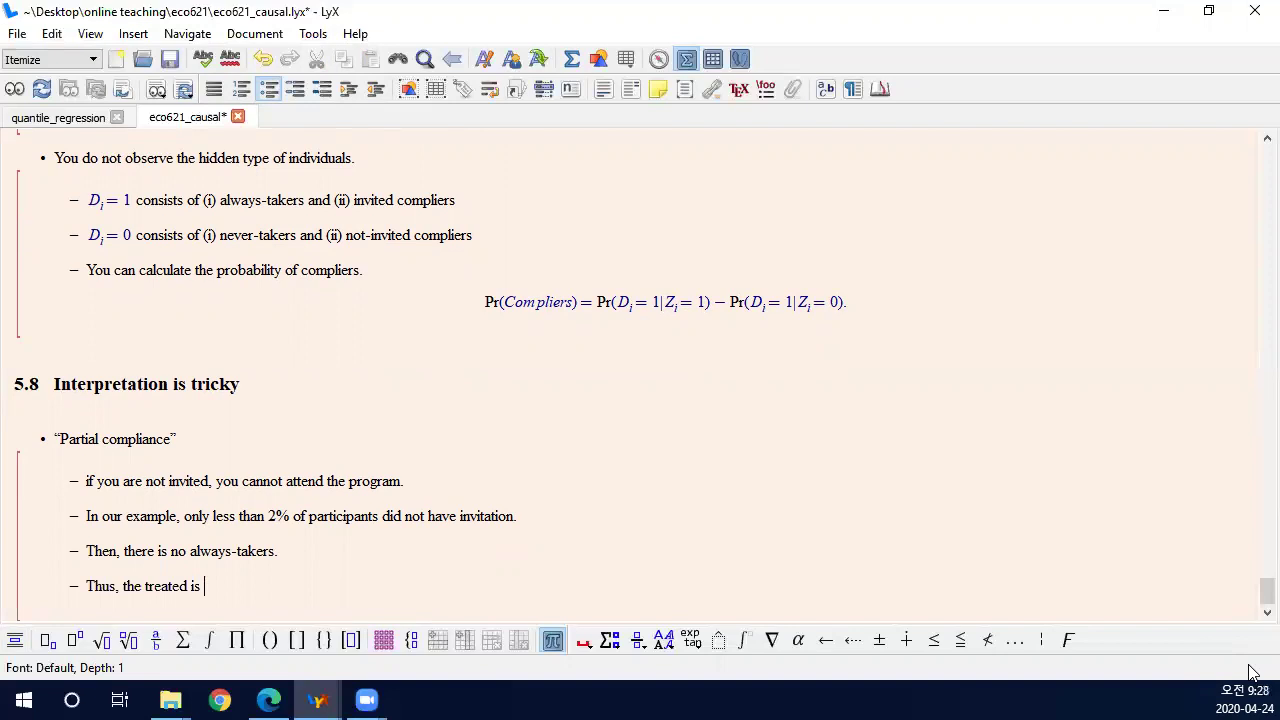
text(only invited compliers.)
key(Return)
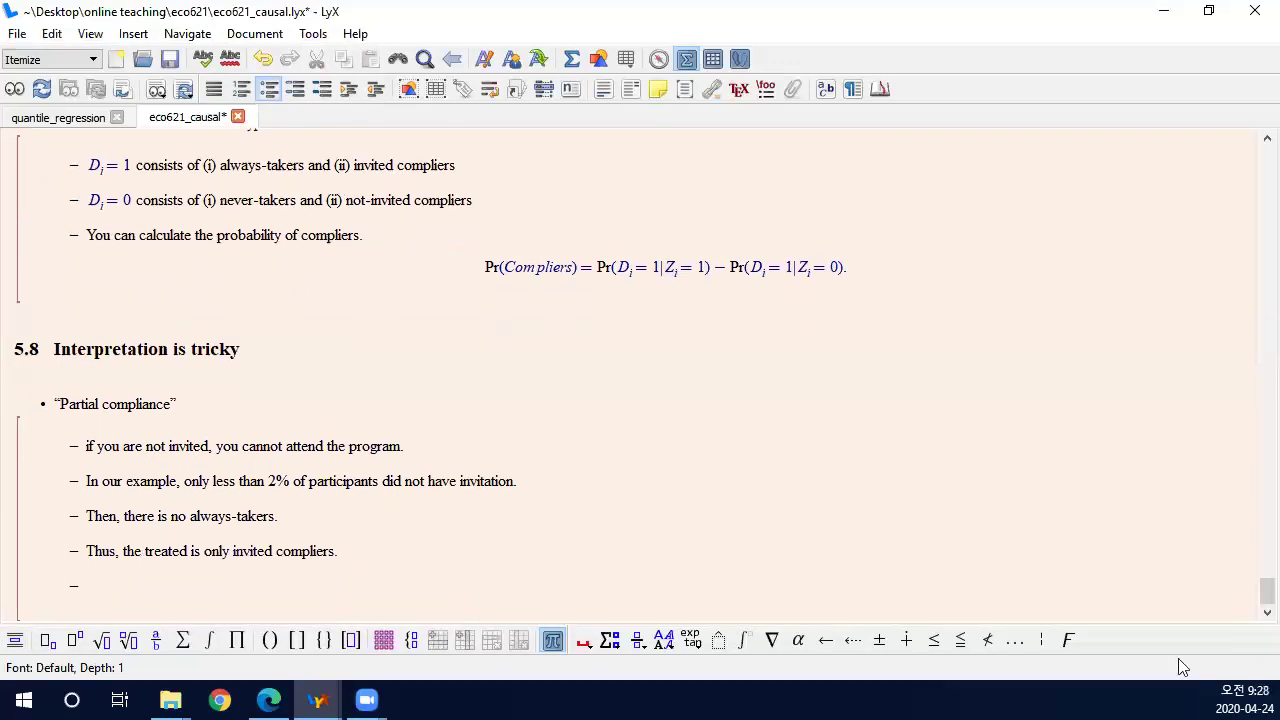
Move the sub-bullet about less than 2% of participants to the end of the “Partial compliance” list.
drag(526, 481, 88, 487)
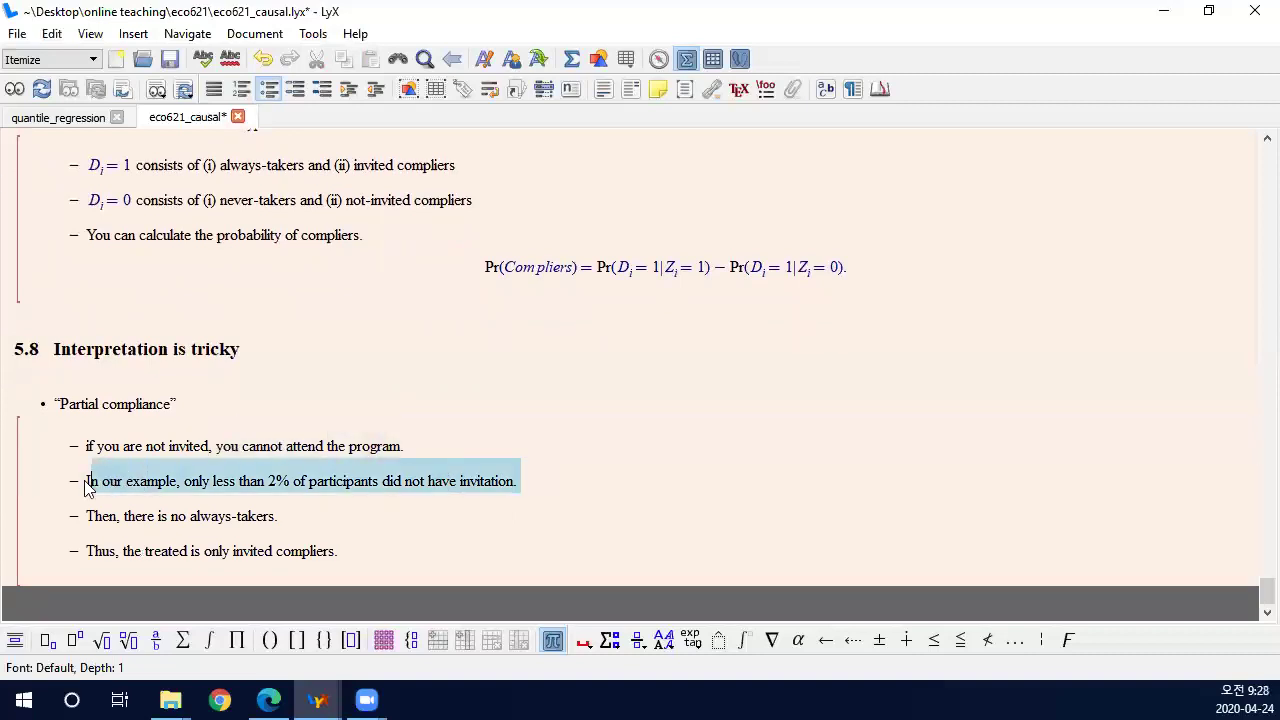
key(ctrl+x)
click(846, 530)
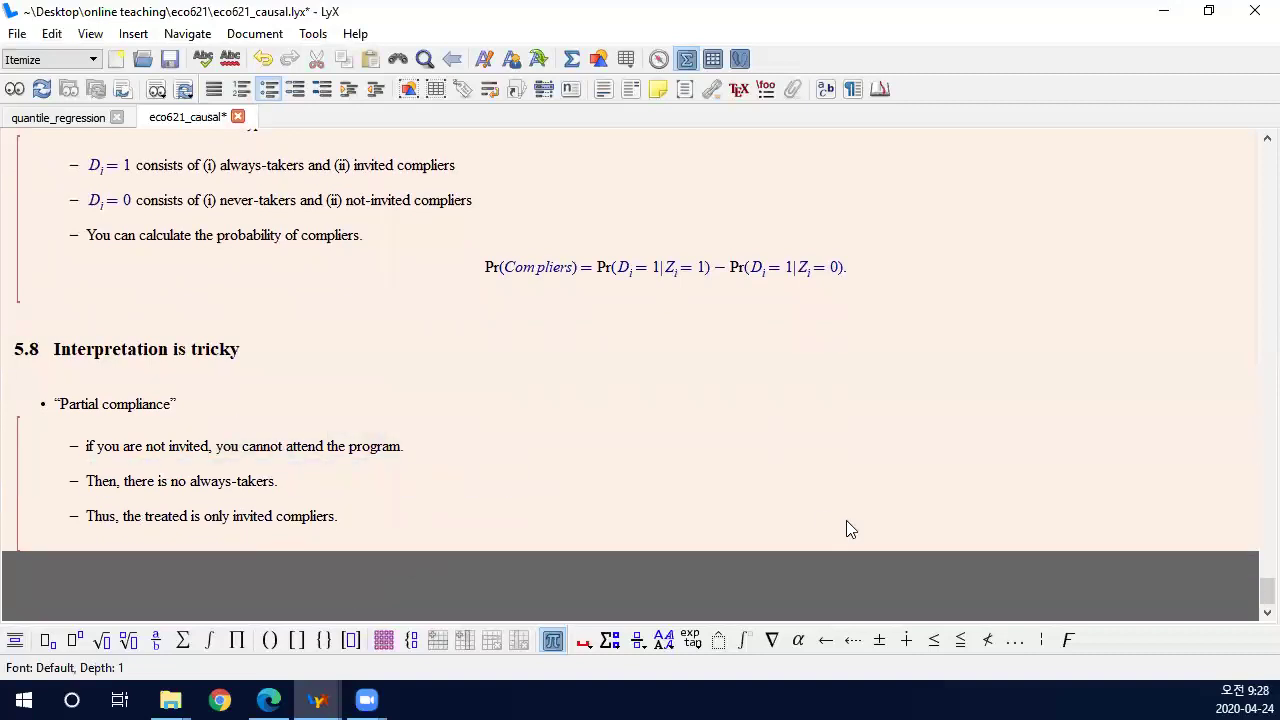
key(Return)
key(ctrl+v)
Add the sub-bullet "The compliers take more than 98% of the treated." after the invitation example.
key(Return)
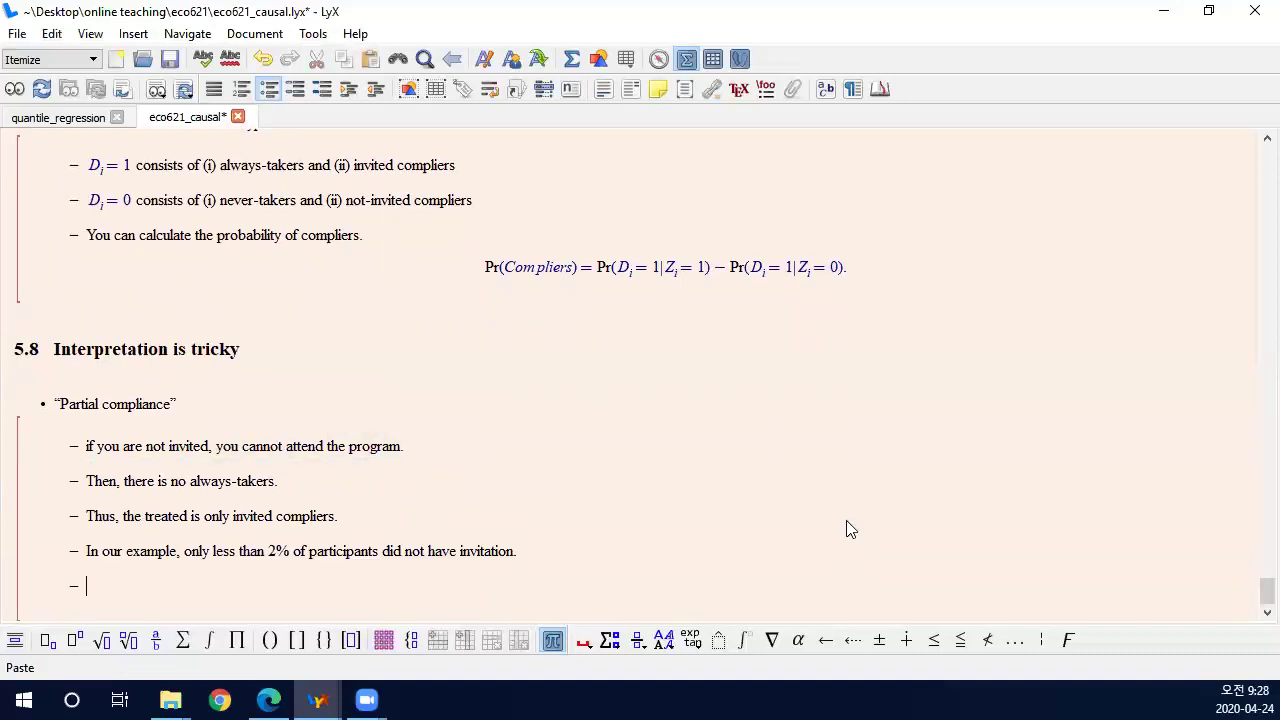
text(The complier)
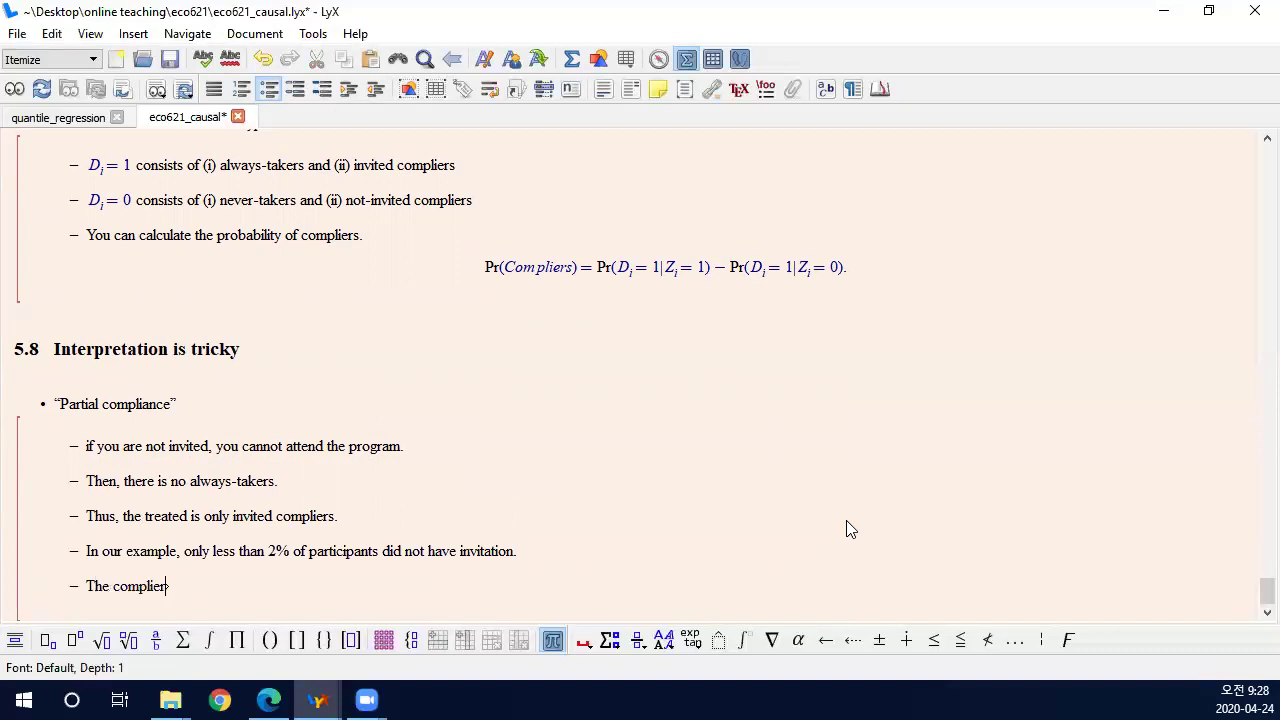
text(s take more than 98% of the treated.)
Add the sub-bullet "The average treatment effect for compliers is very similar to the average treatment effect for the treated" under “Partial compliance”.
key(Return)
text(The av)
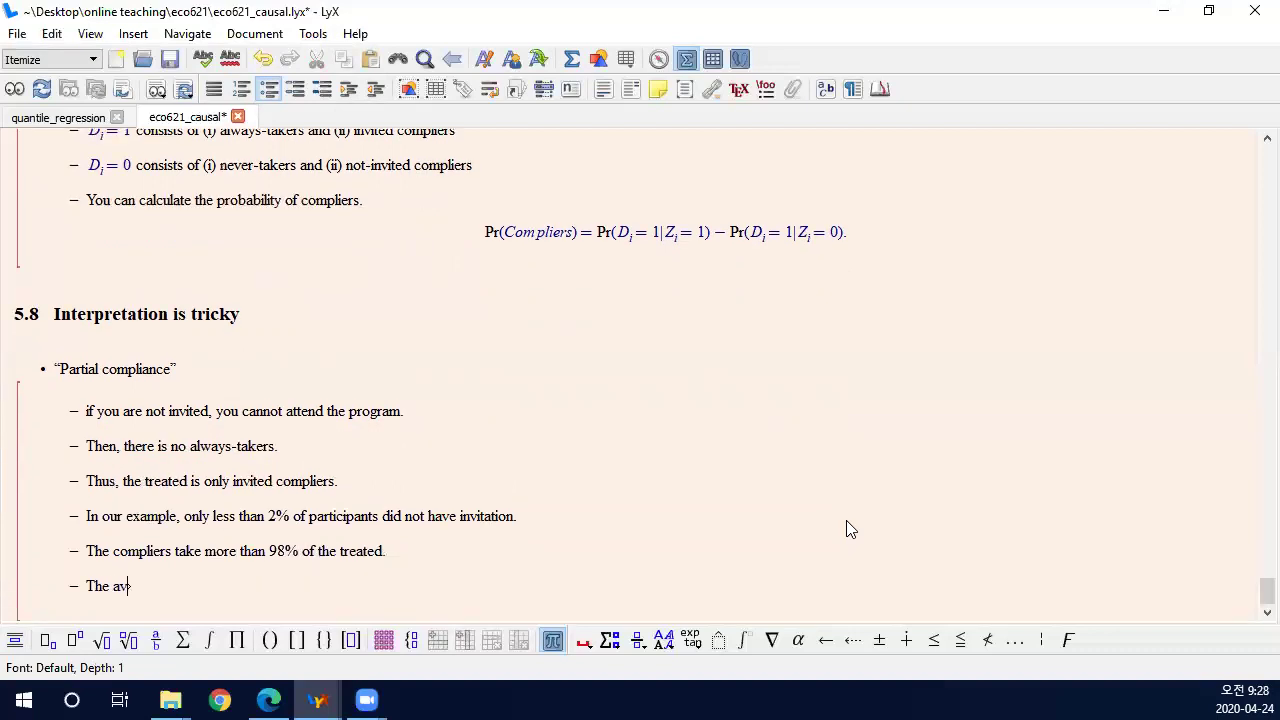
text(erage treatment effect for compliers is)
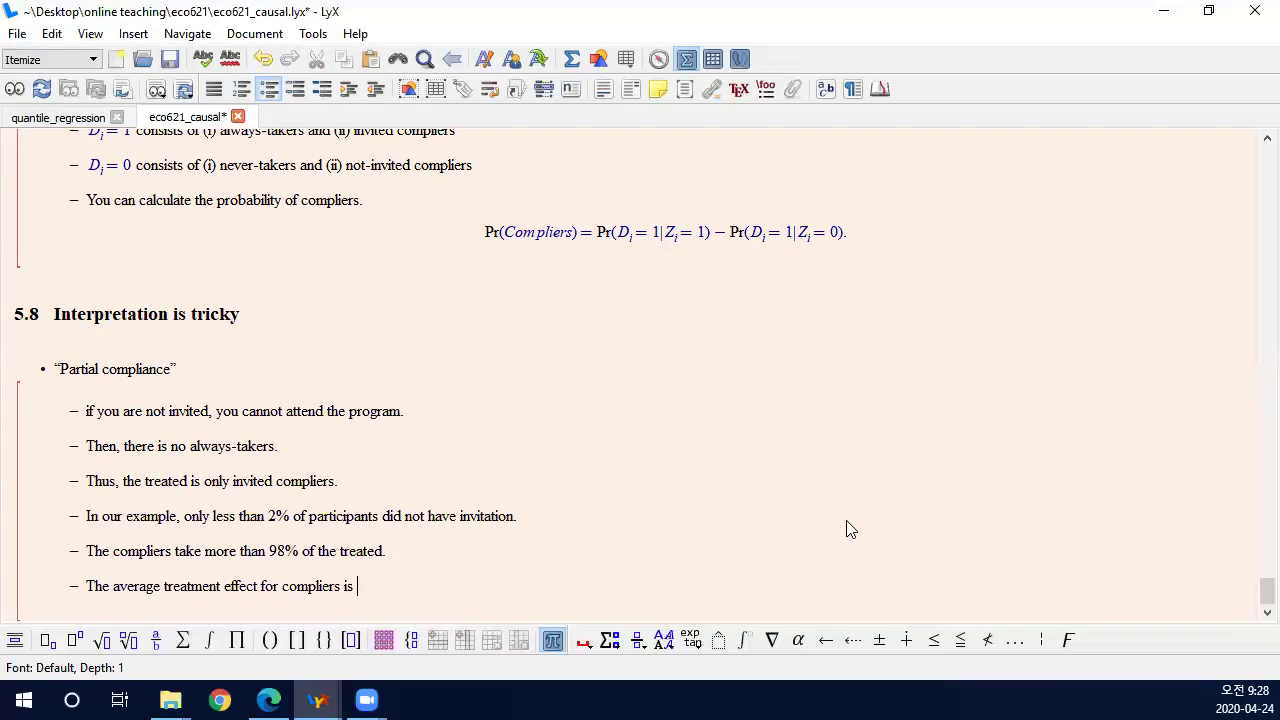
text( can bnde)
key(BackSpace)
key(BackSpace)
key(BackSpace)
key(BackSpace)
key(BackSpace)
key(BackSpace)
key(BackSpace)
key(BackSpace)
key(BackSpace)
key(BackSpace)
text(is very similar to the average treatment effect for the treated)
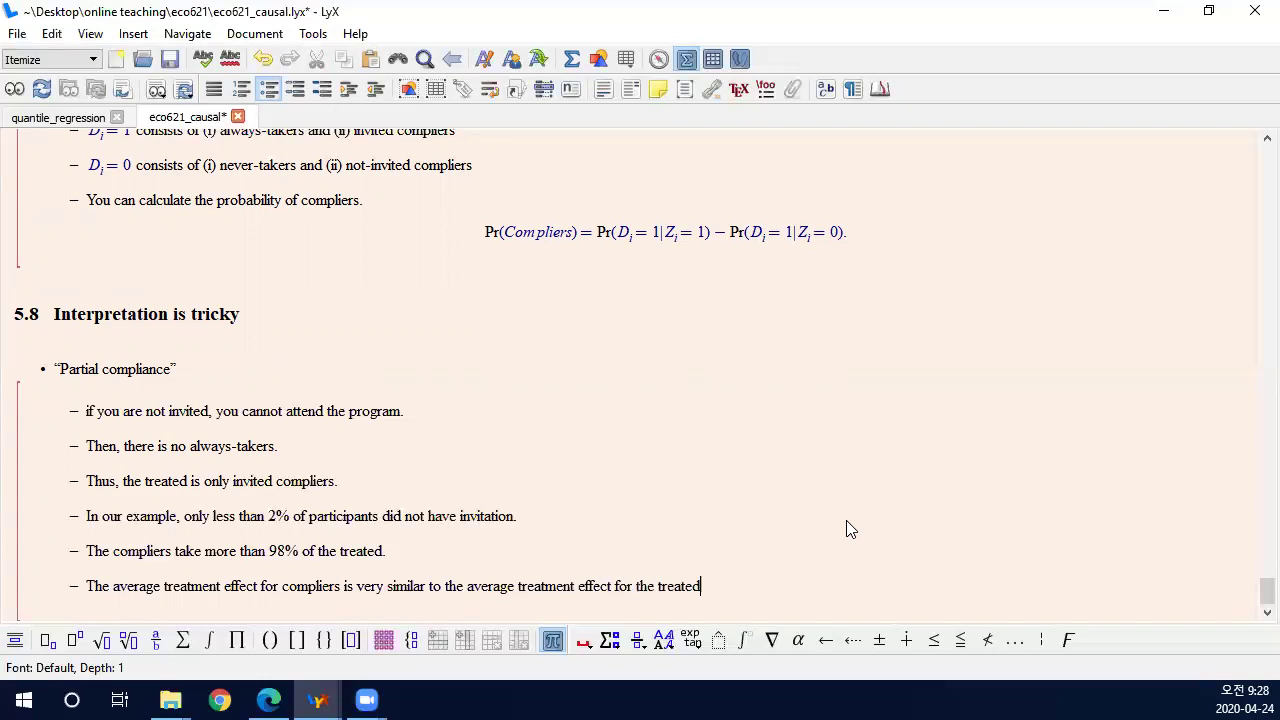
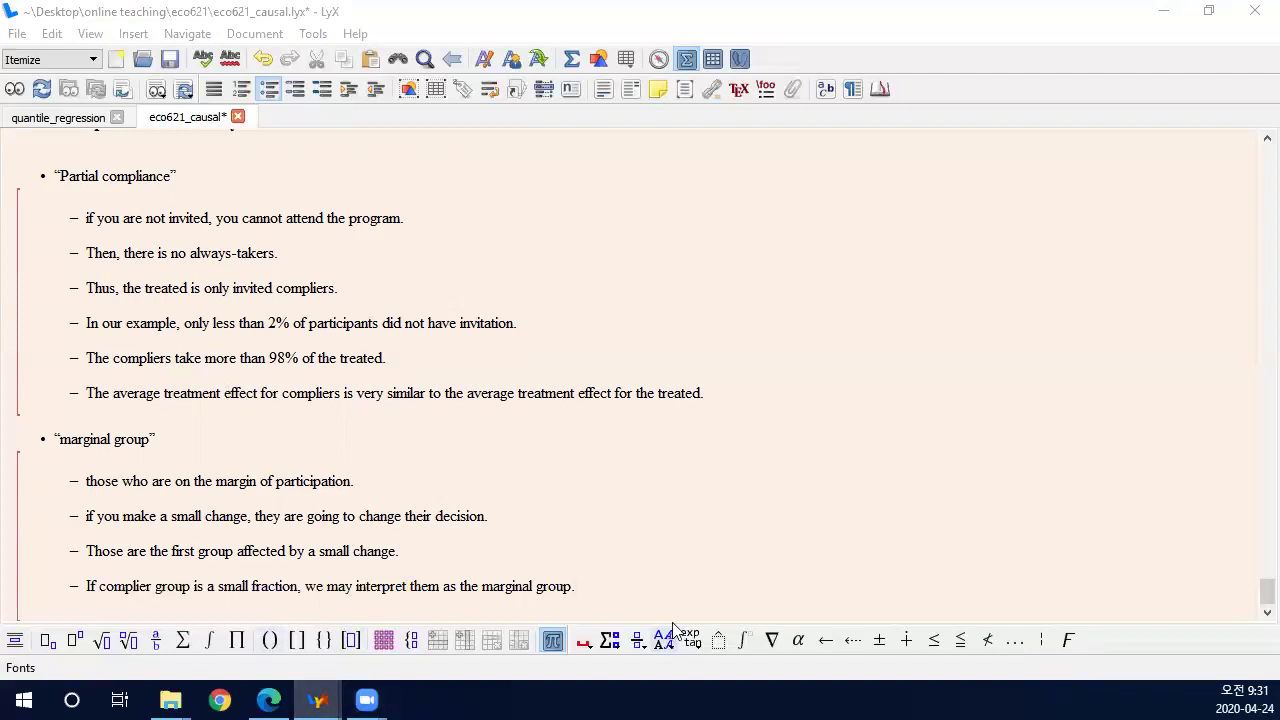
Save the document and add a new subsection titled "2SLS with multiple IVs" after the “marginal group” list.
click(658, 590)
key(Return)
click(170, 59)
click(38, 60)
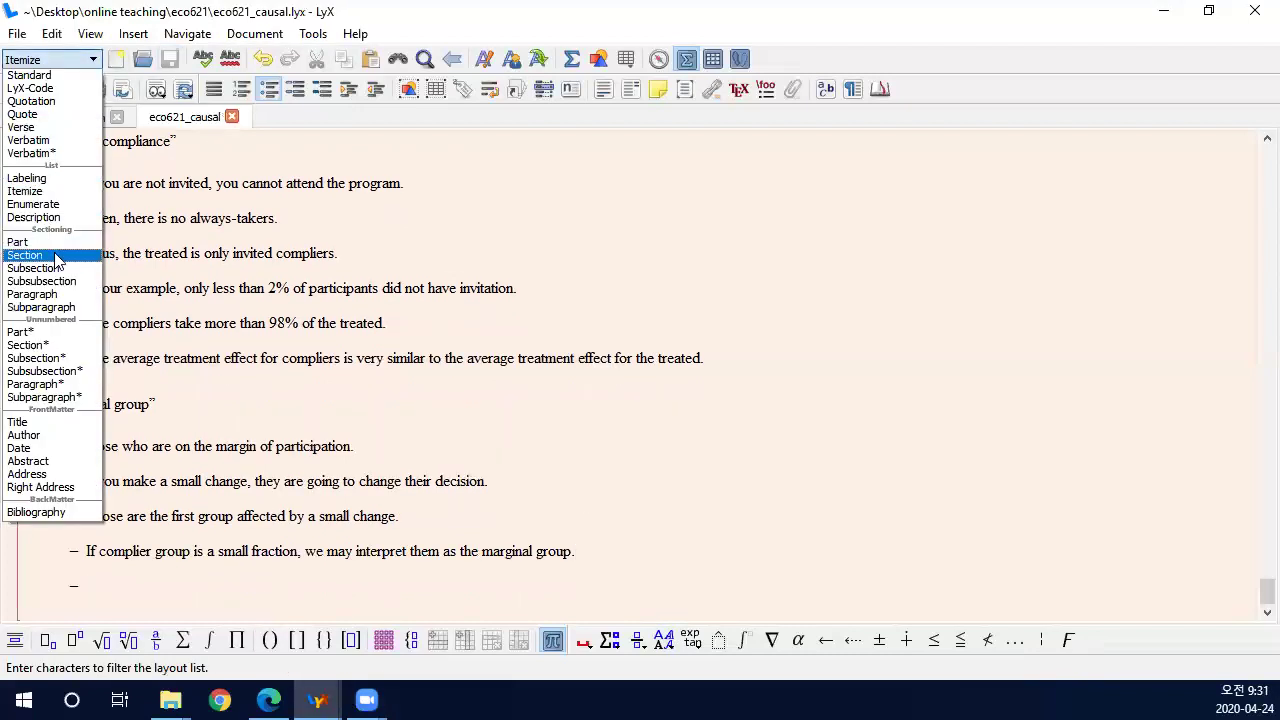
click(58, 264)
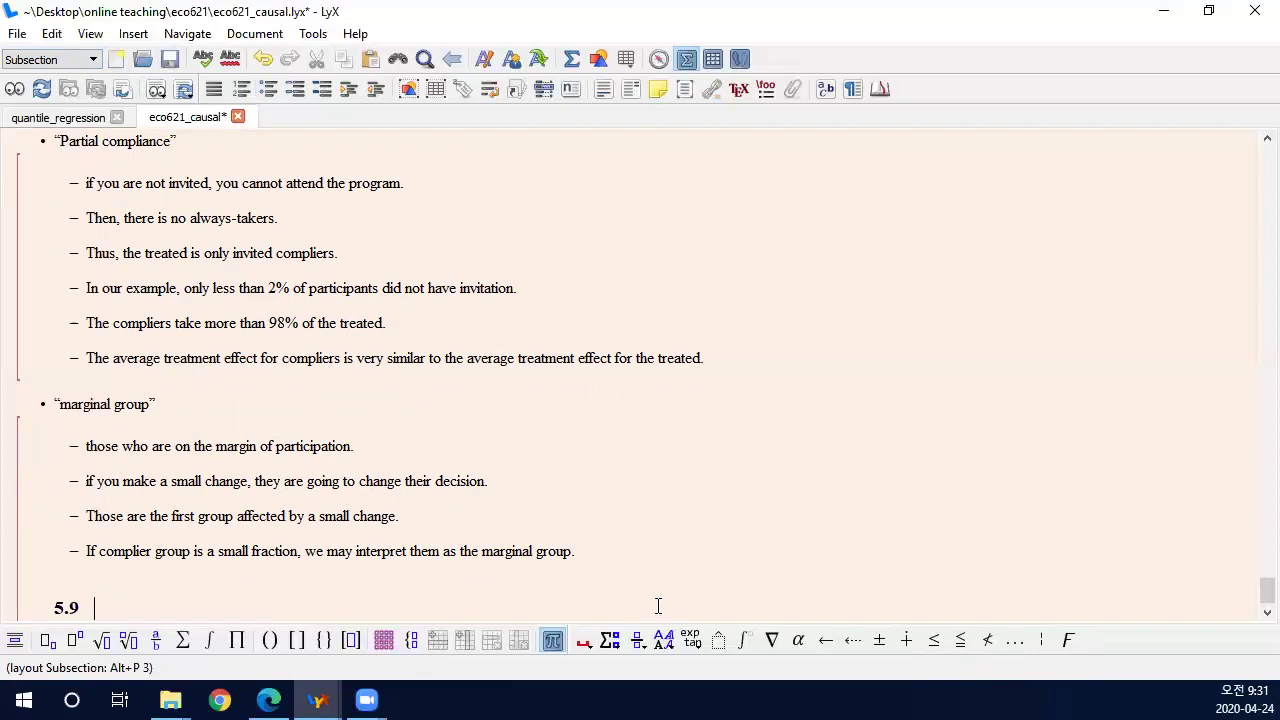
click(363, 92)
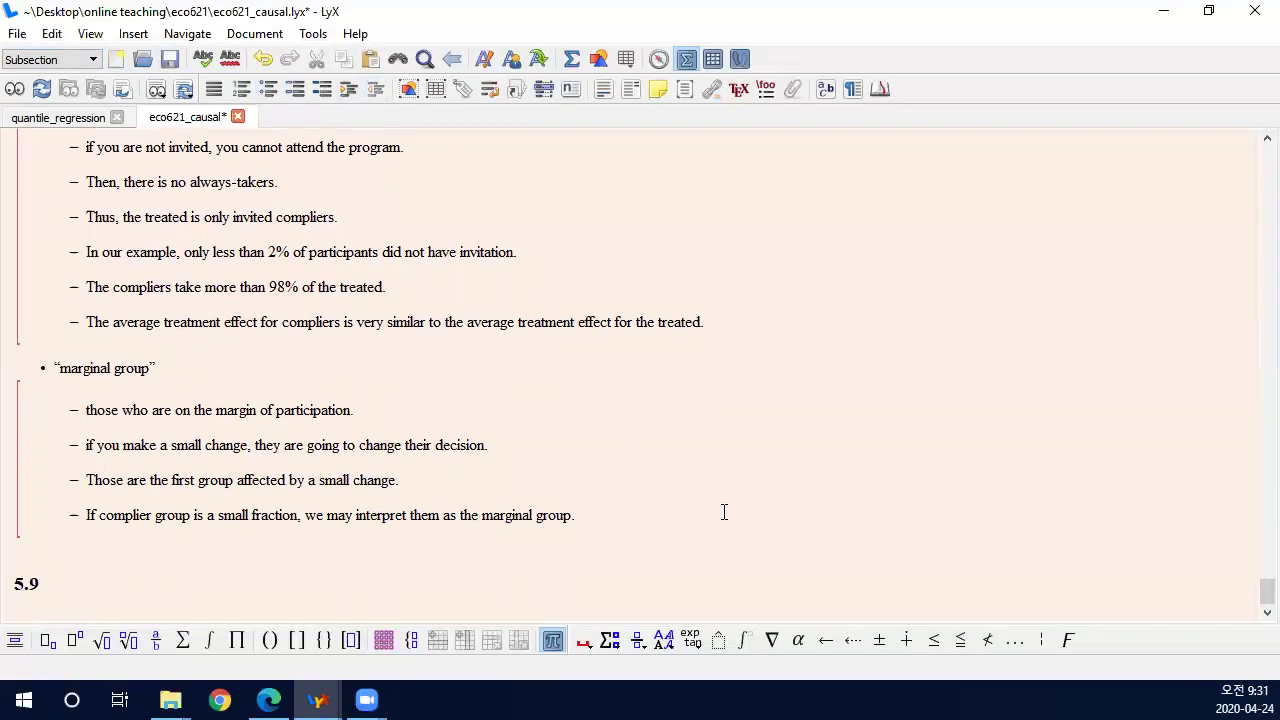
text(2SLS)
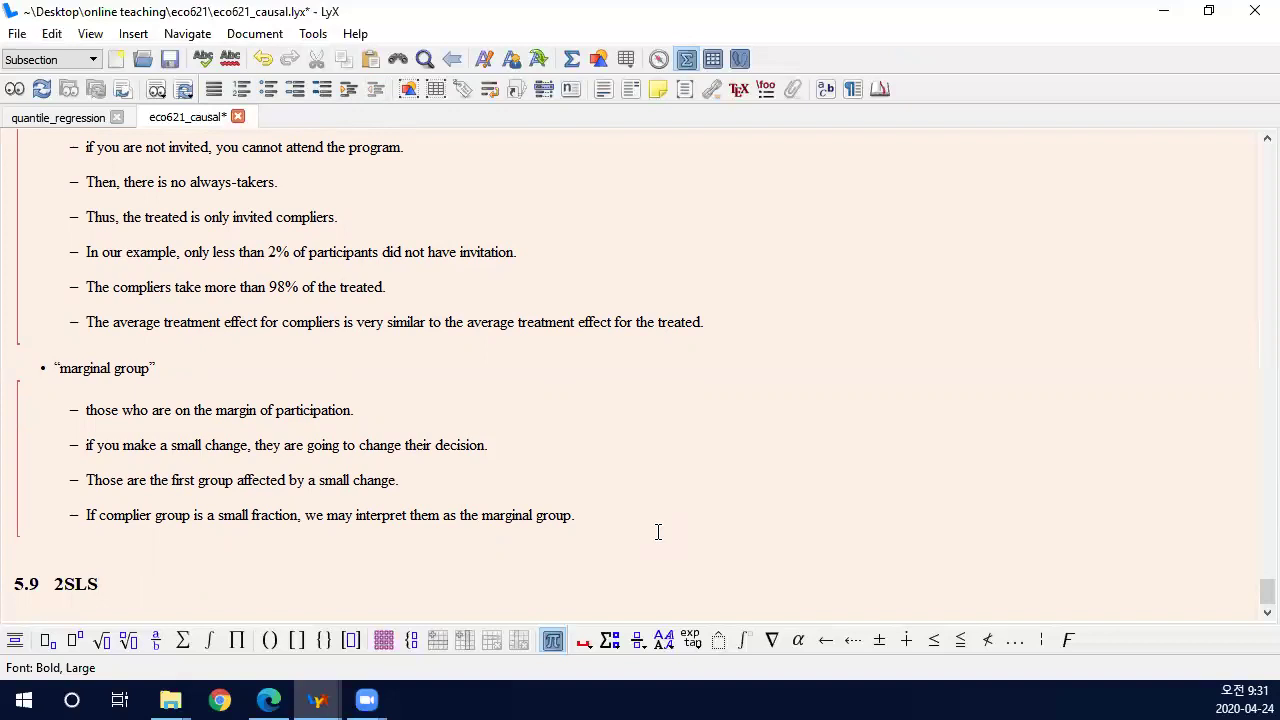
text( with multiple IVs)
key(Return)
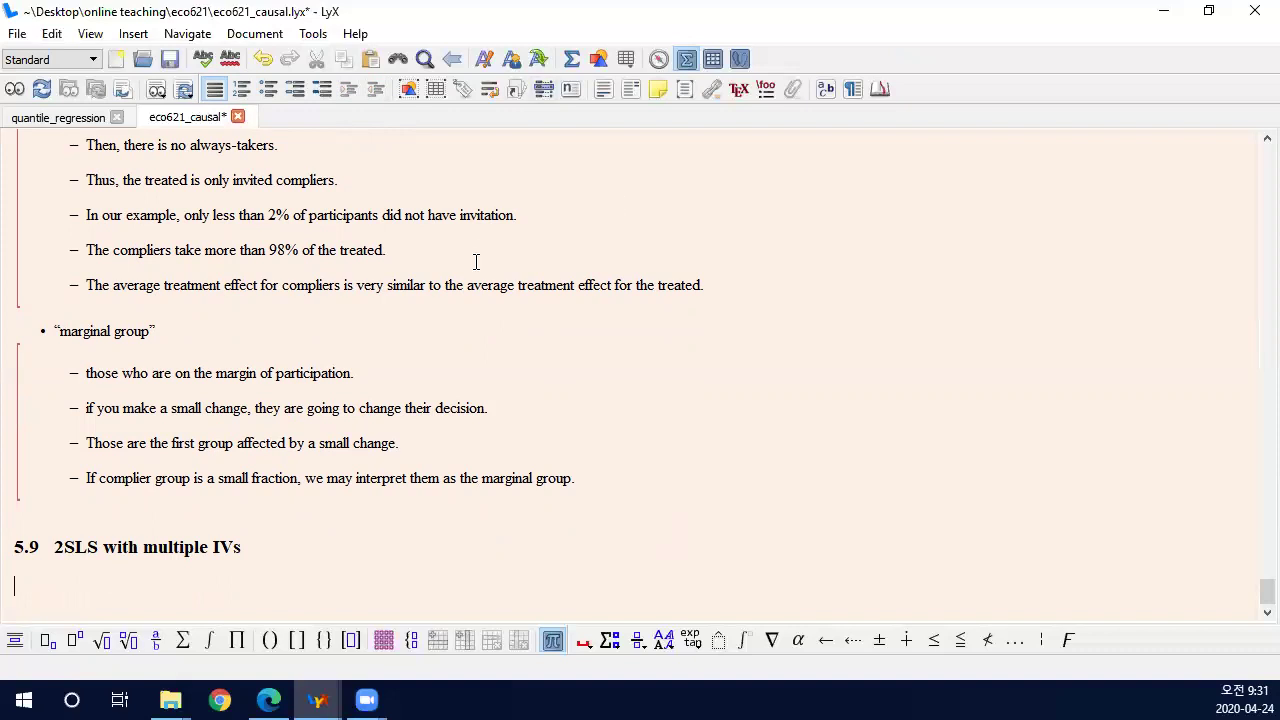
Save the document and start a bulleted list with "The potential outcome framework above cannot accommodate more than binary instrument.".
scroll(432, 310, up, 5)
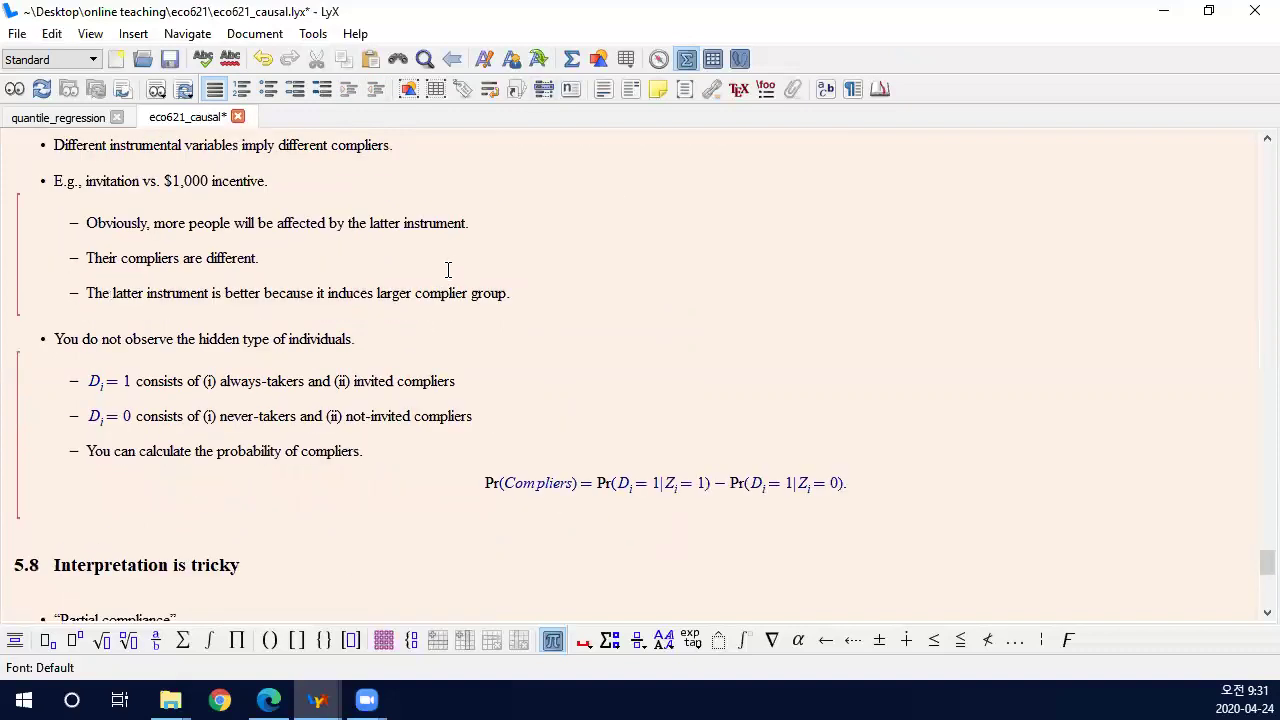
scroll(457, 254, down, 5)
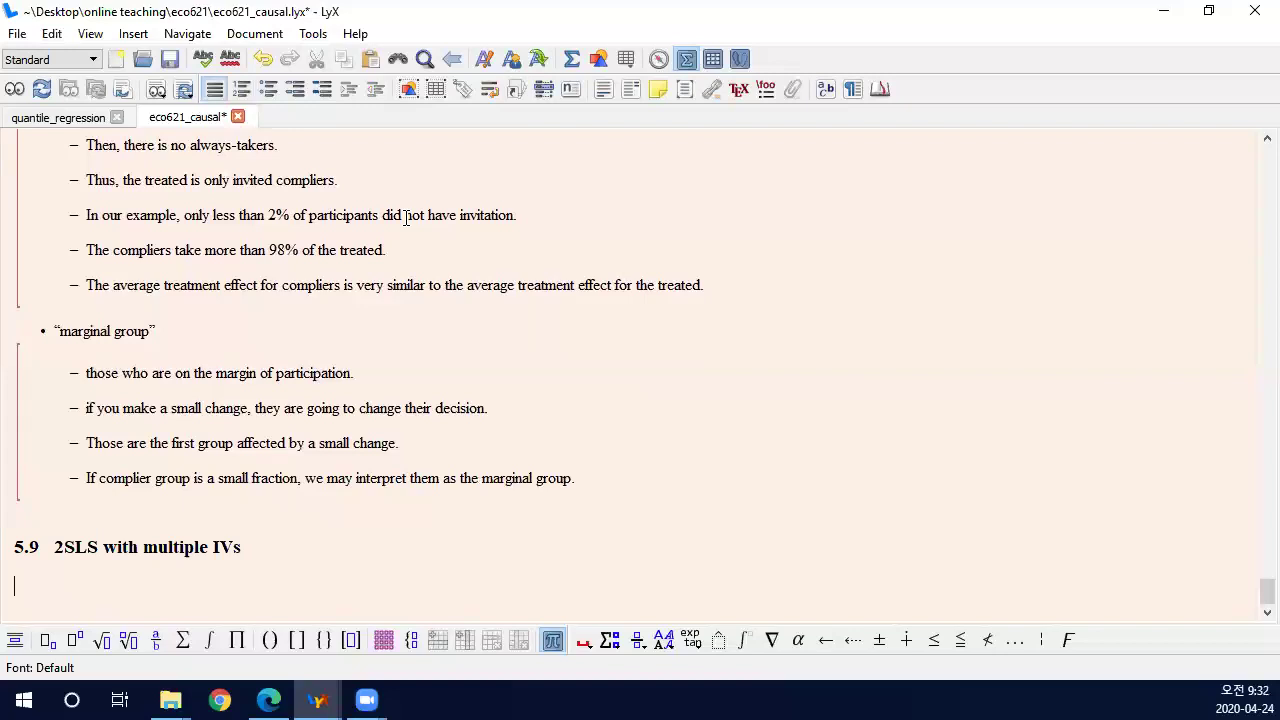
click(174, 62)
click(266, 91)
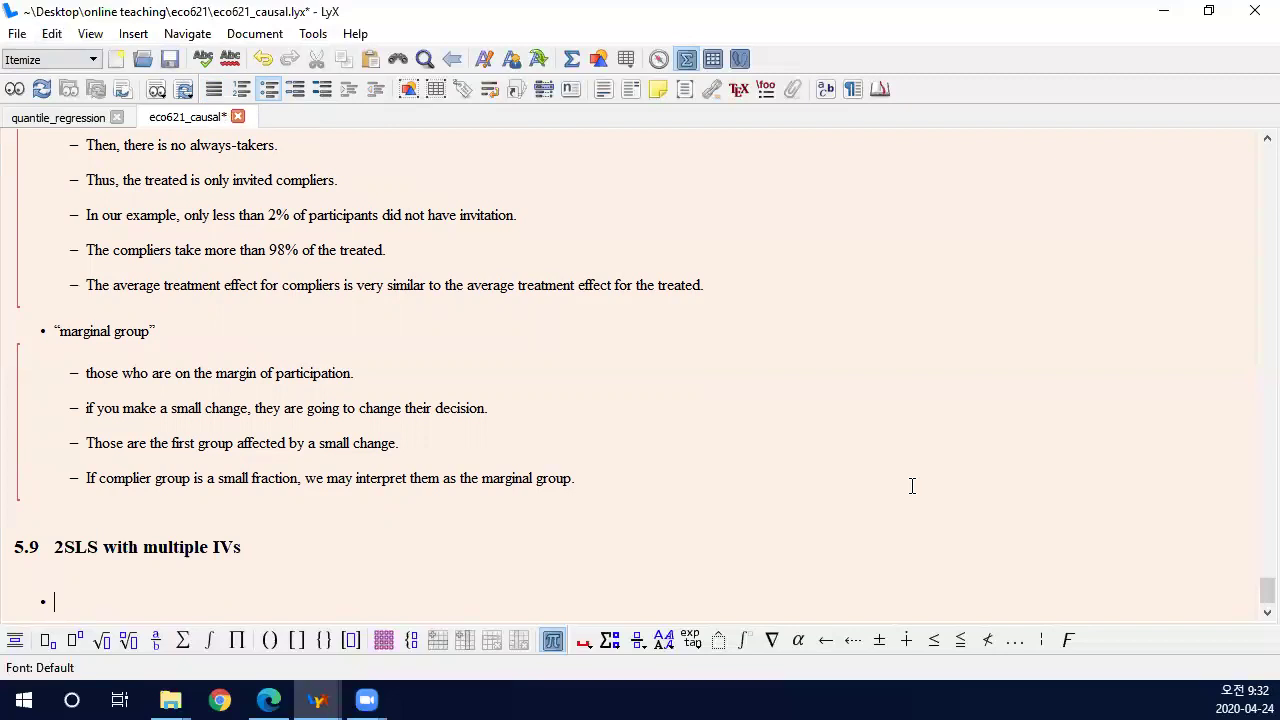
text(The potential outcome framework above )
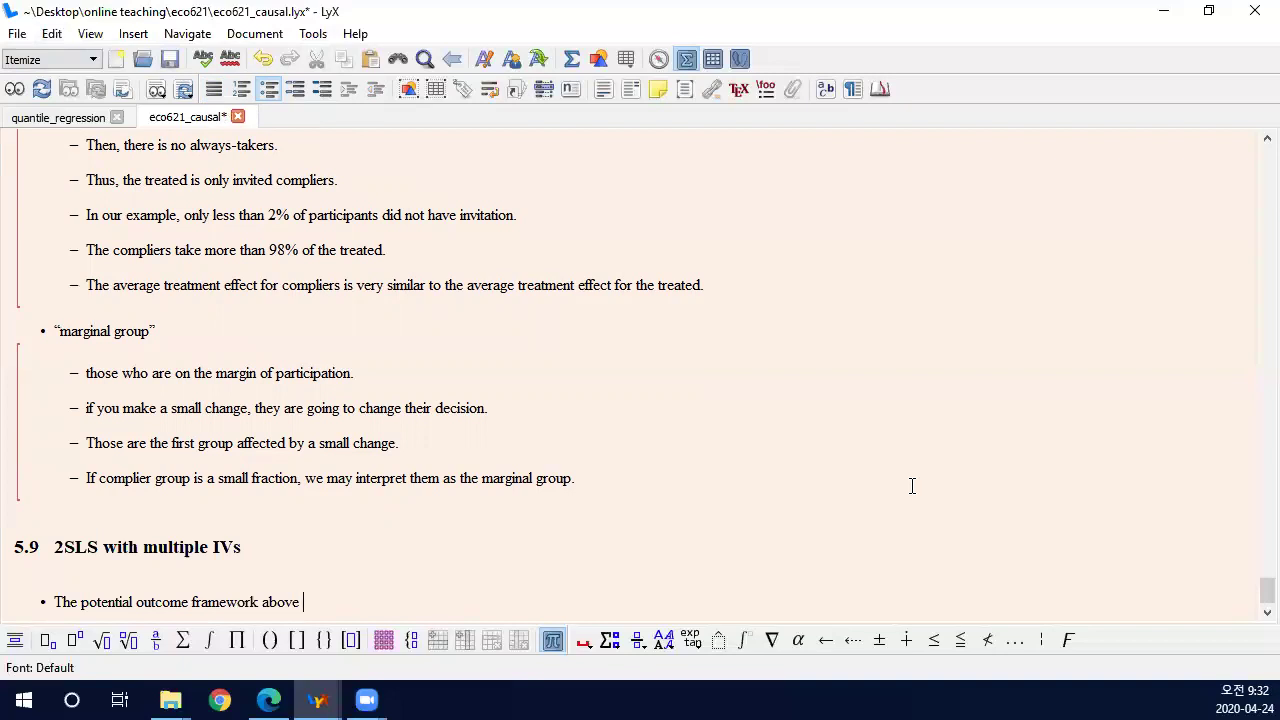
text(cannot accommodate more than tw)
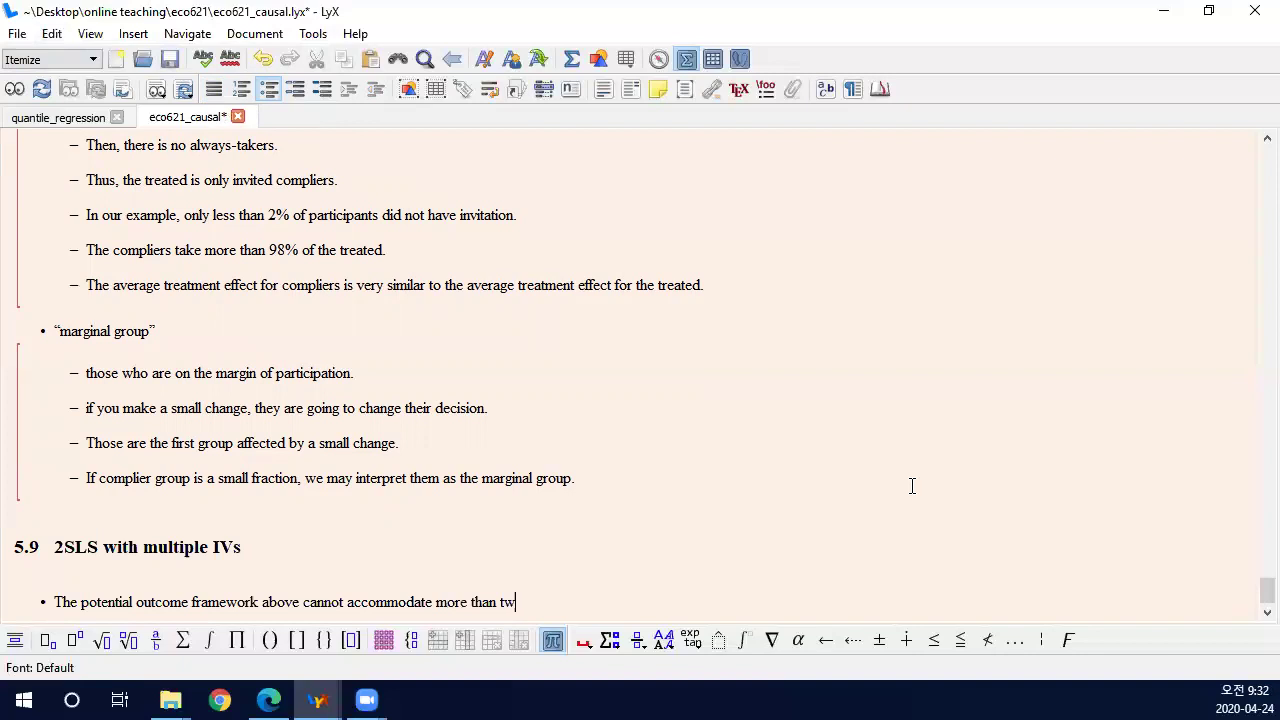
key(BackSpace)
key(BackSpace)
text(binary instrument.)
key(Return)
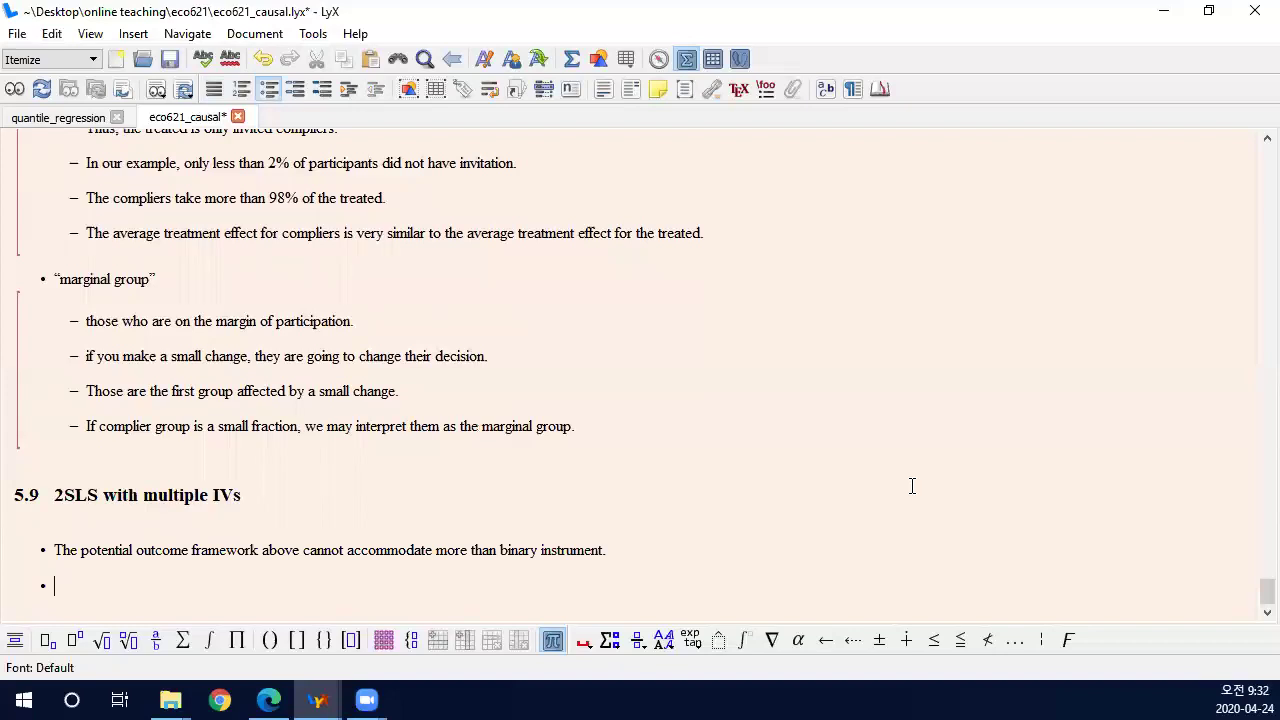
Add the bullet "When you have multiple instruments, you have to use the 2SLS or GMM method.".
text(When you have multiple inst)
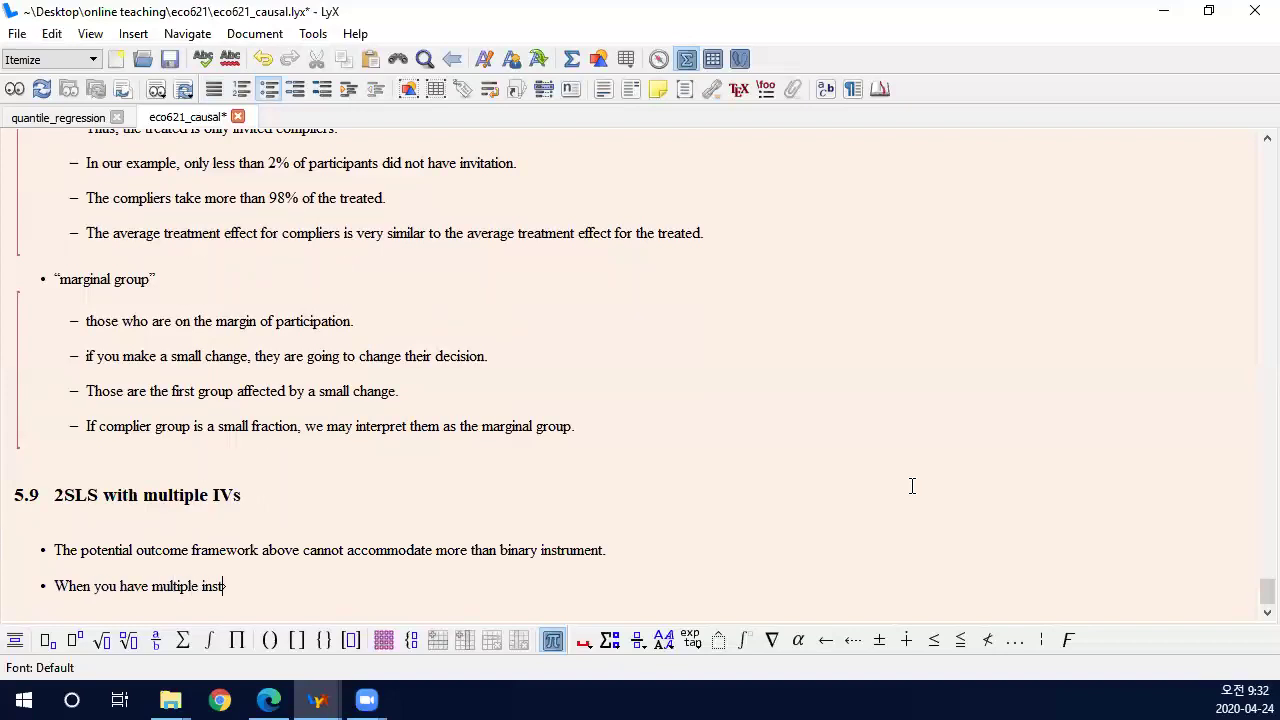
text(ruments, you have to use the )
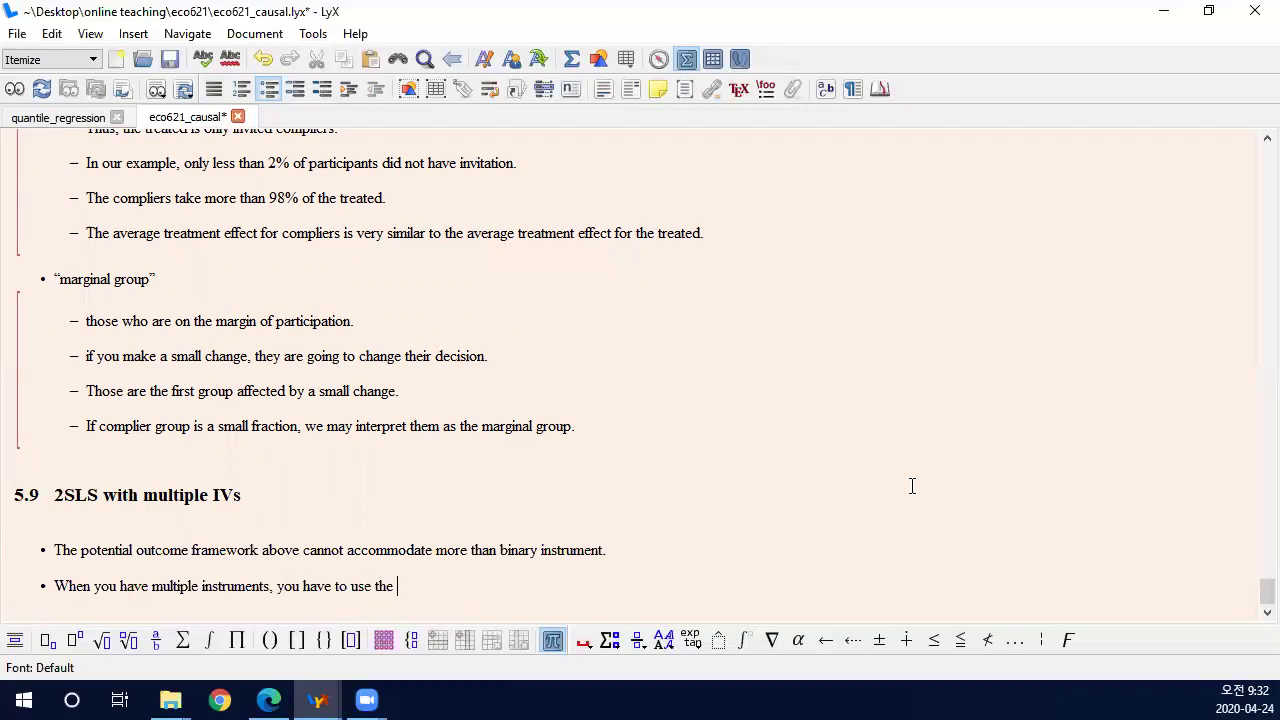
text(2SLS or GMM method.)
key(Return)
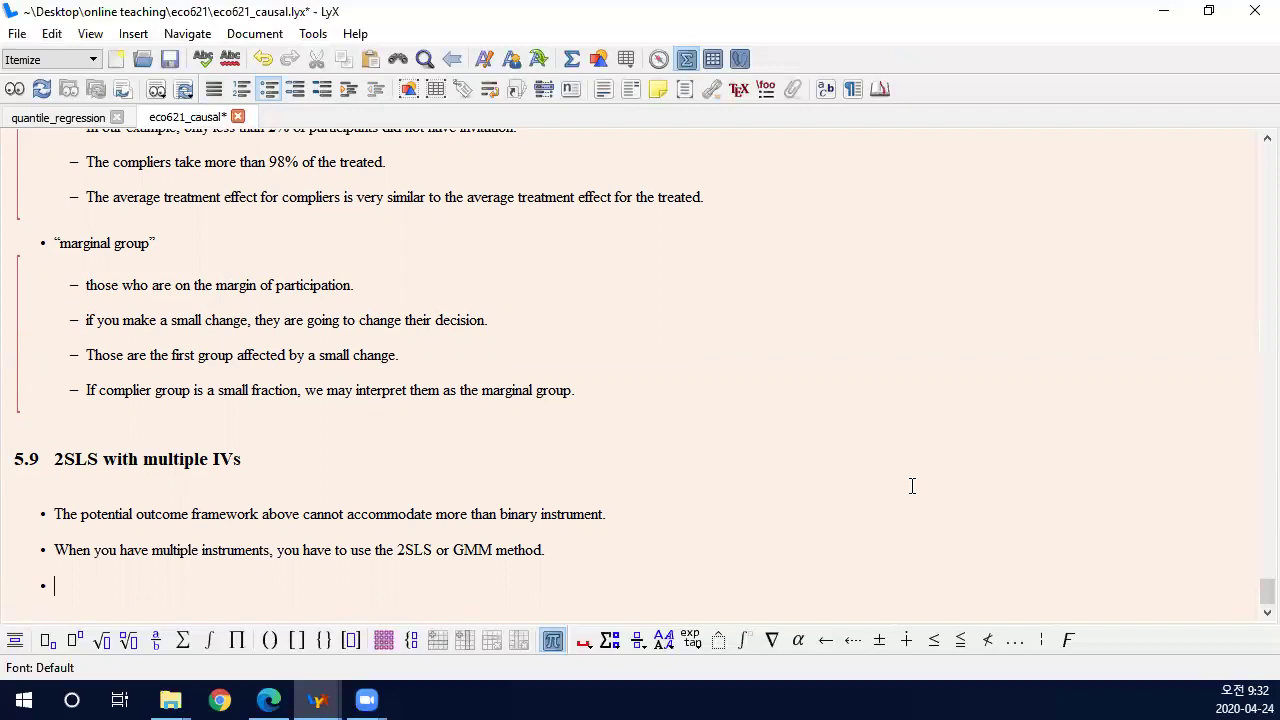
Add the bullet "Suppose that there are two binary instrumental variable Z_1i and Z_2i." with both variables as inline math.
text(Suppose that there a)
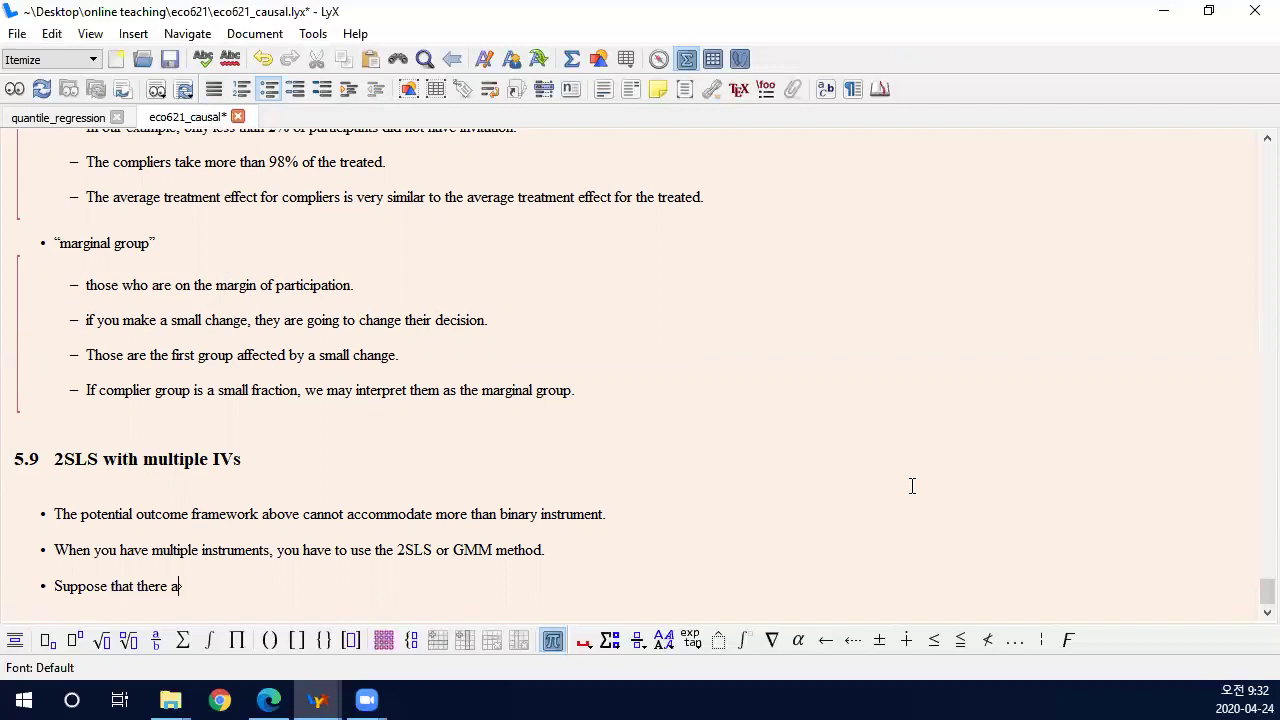
text(re two binary instrumental variable)
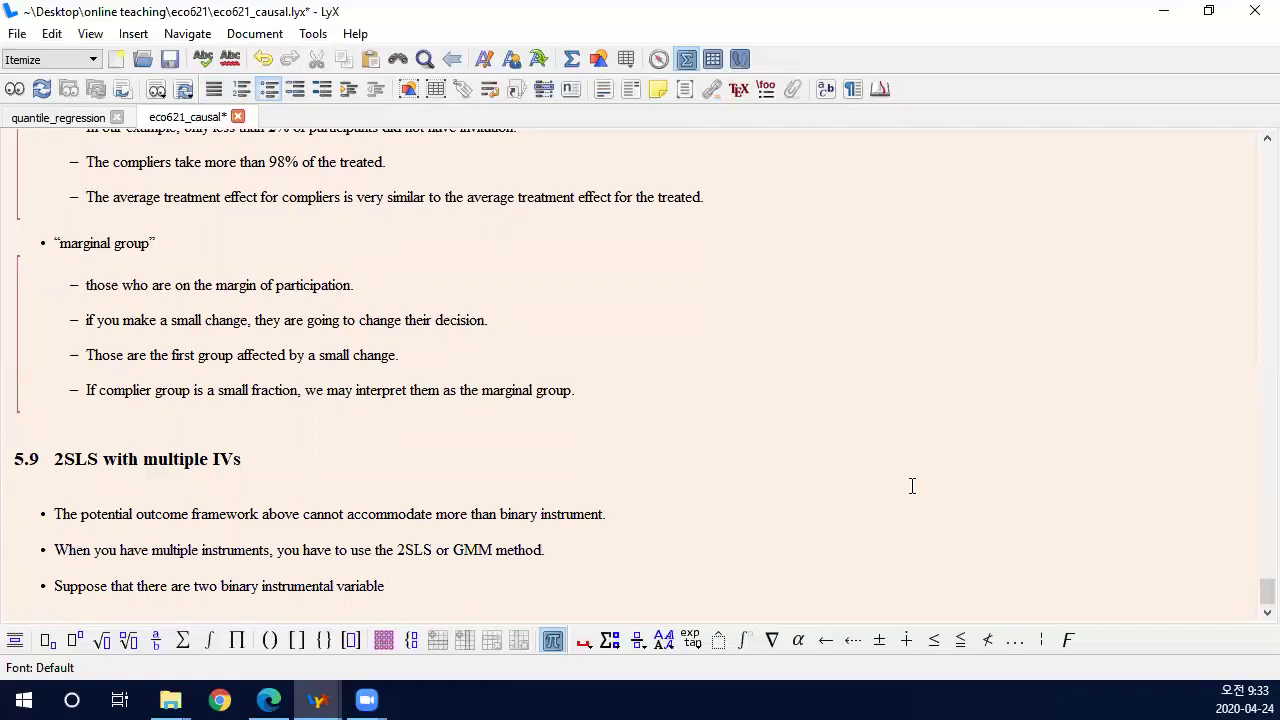
key(ctrl+m)
text(Z_1i)
key(Right)
text(and)
key(ctrl+m)
text(Z_2)
key(BackSpace)
key(BackSpace)
key(BackSpace)
text(Z_2i)
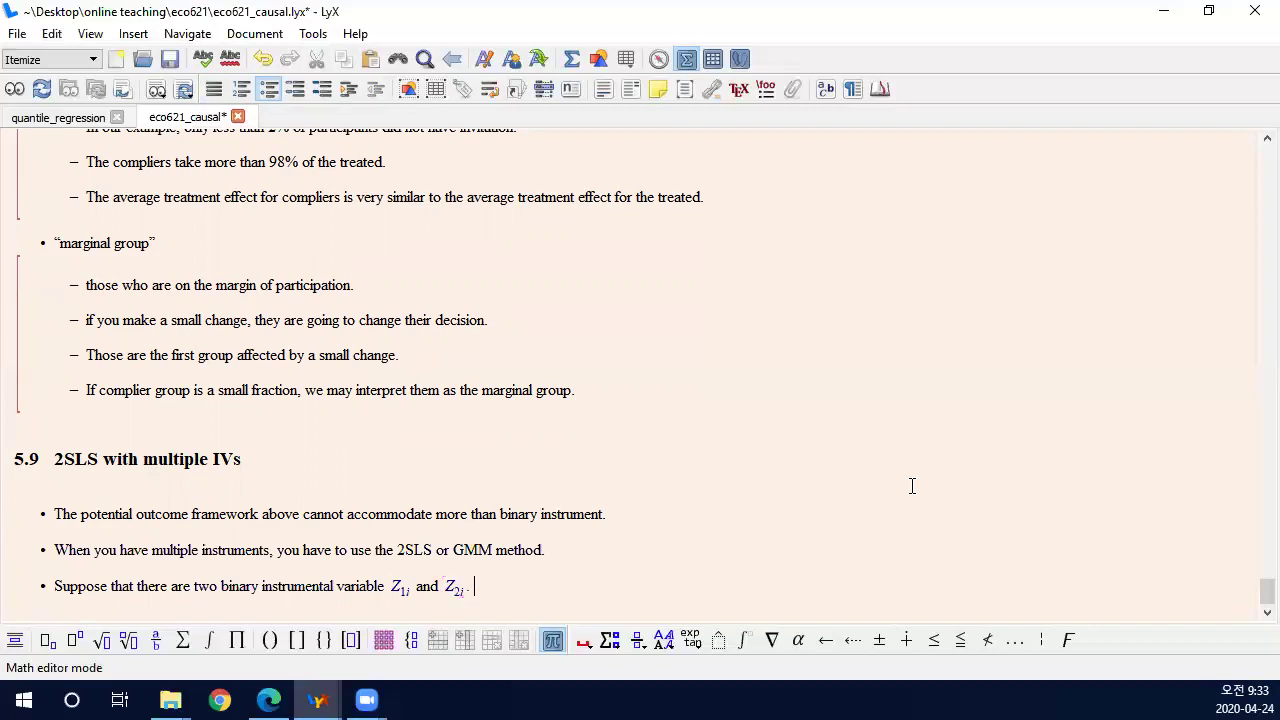
key(Right)
Add the nested sub-bullet "δ_1 is the LATE induced by Z_1i" under the two-instrument bullet, with the symbols as inline math.
key(Return)
key(Tab)
key(ctrl+m)
text(\delta_)
text(1)
key(Right)
key(Right)
text(is)
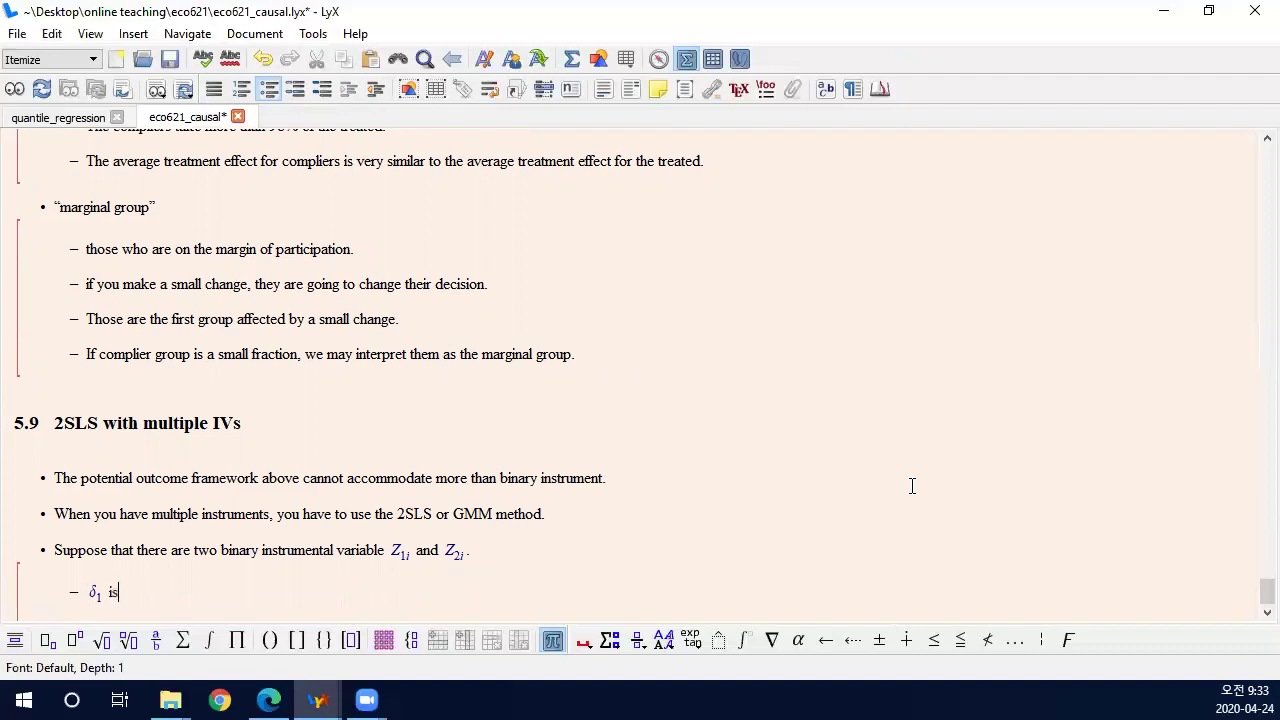
text( the Local Average tre)
key(BackSpace)
key(BackSpace)
key(BackSpace)
key(BackSpace)
key(BackSpace)
key(BackSpace)
key(BackSpace)
key(BackSpace)
key(BackSpace)
key(BackSpace)
key(BackSpace)
key(BackSpace)
key(BackSpace)
key(BackSpace)
key(BackSpace)
key(BackSpace)
key(BackSpace)
text(LATE)
text( fo)
key(BackSpace)
key(BackSpace)
text(induced by)
key(ctrl+m)
text(Z_1i)
key(Escape)
Add the sub-bullet "δ_2 is the LATE induced by Z_2i." and end the δ_1 sub-bullet with a period.
key(Return)
key(ctrl+m)
text(\delta_2)
key(Escape)
text(is the LATE induced )
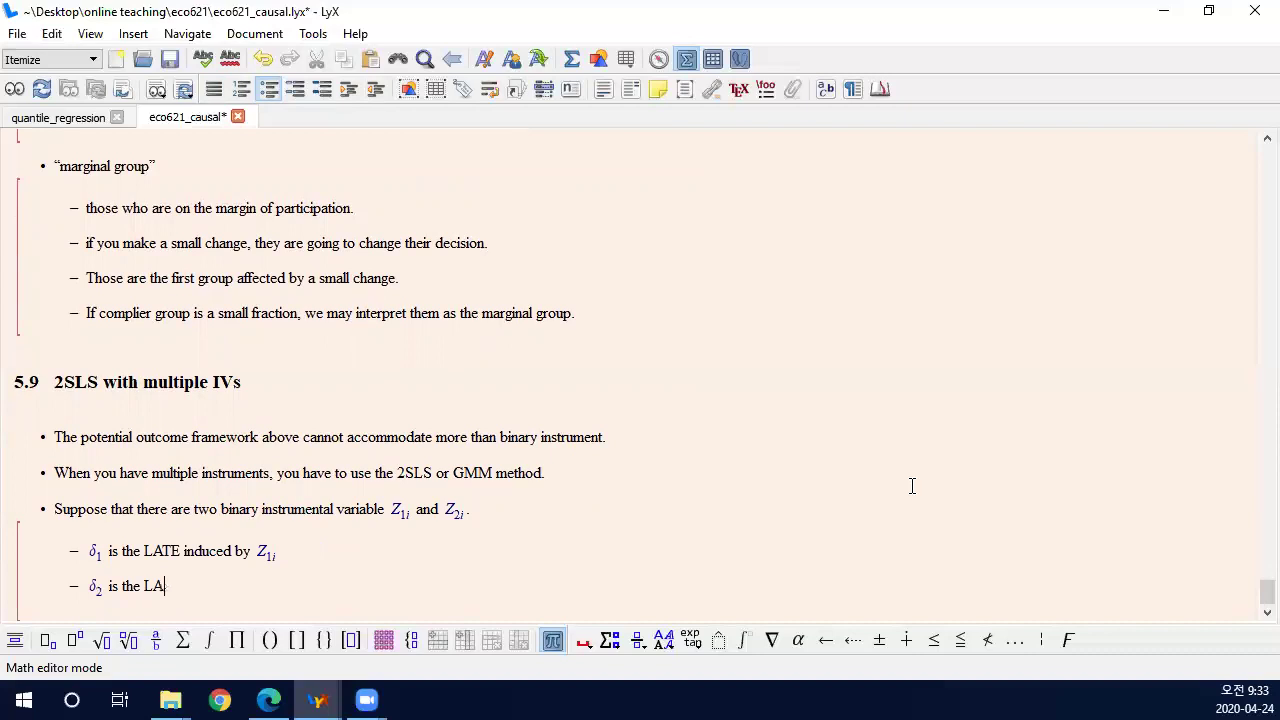
text(by mZ_2)
key(BackSpace)
key(BackSpace)
key(BackSpace)
key(BackSpace)
key(ctrl+m)
text(Z_2i)
key(Escape)
text(.)
key(Up)
text(.)
key(Down)
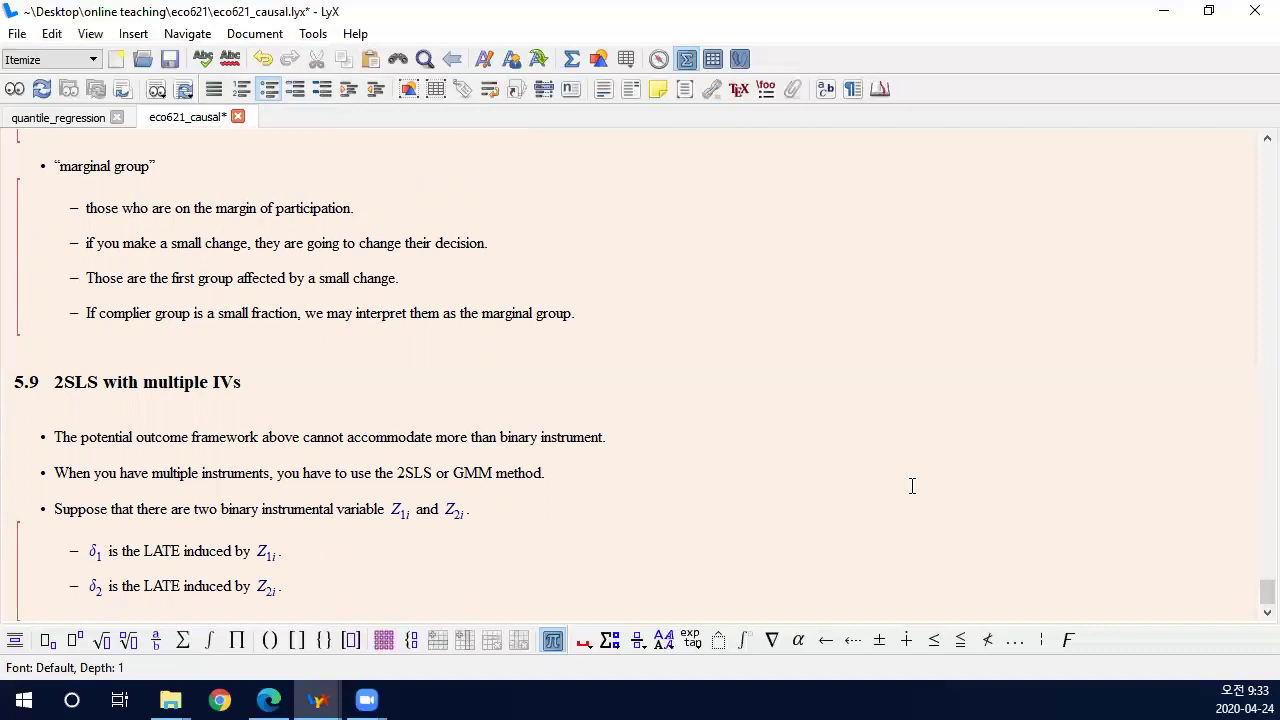
Add the sub-bullet "Let γ be the GMM or 2SLS estimator for the coefficient of D_i." with γ and D_i as inline math.
key(Return)
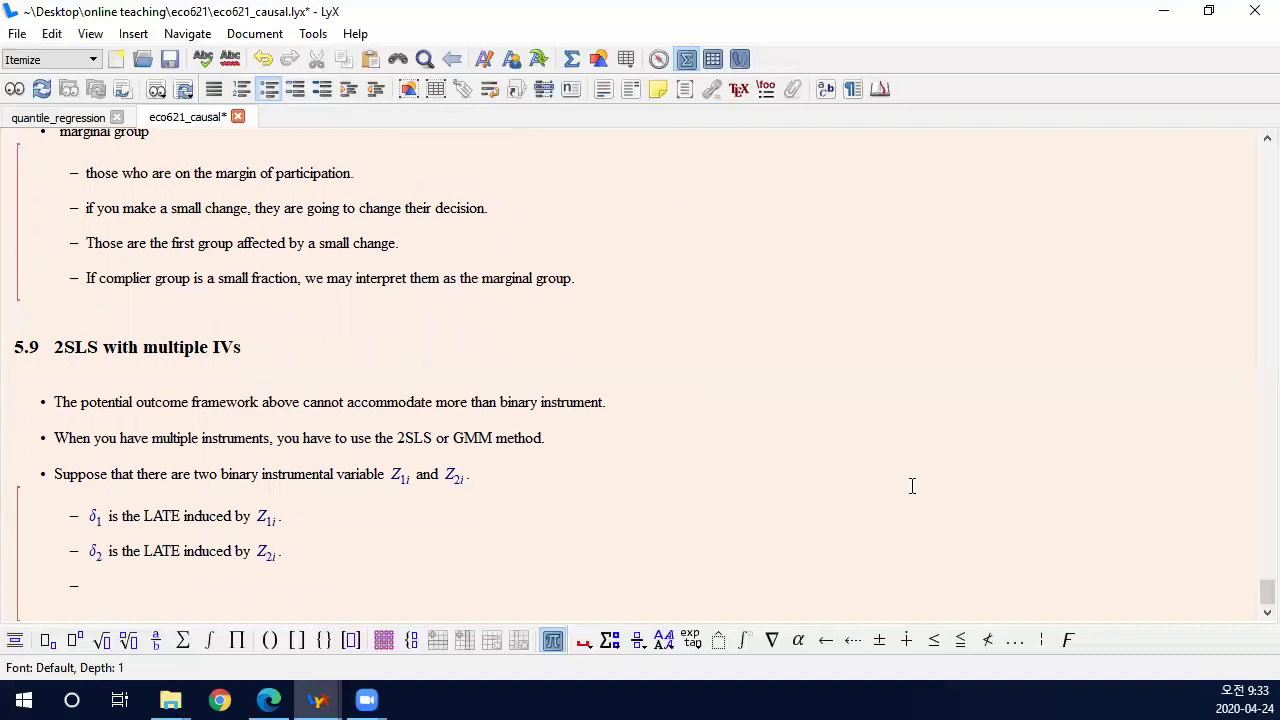
text(Let)
key(ctrl+m)
text(\gamma  be t)
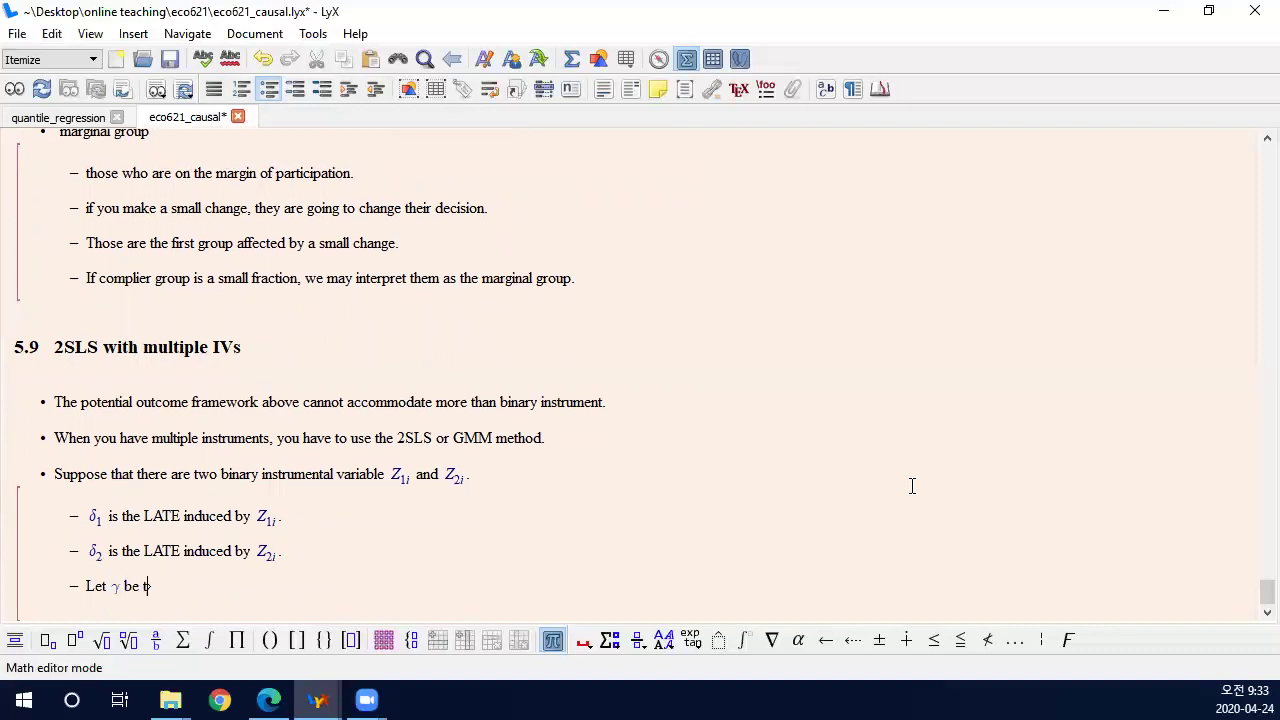
text(he GMM o)
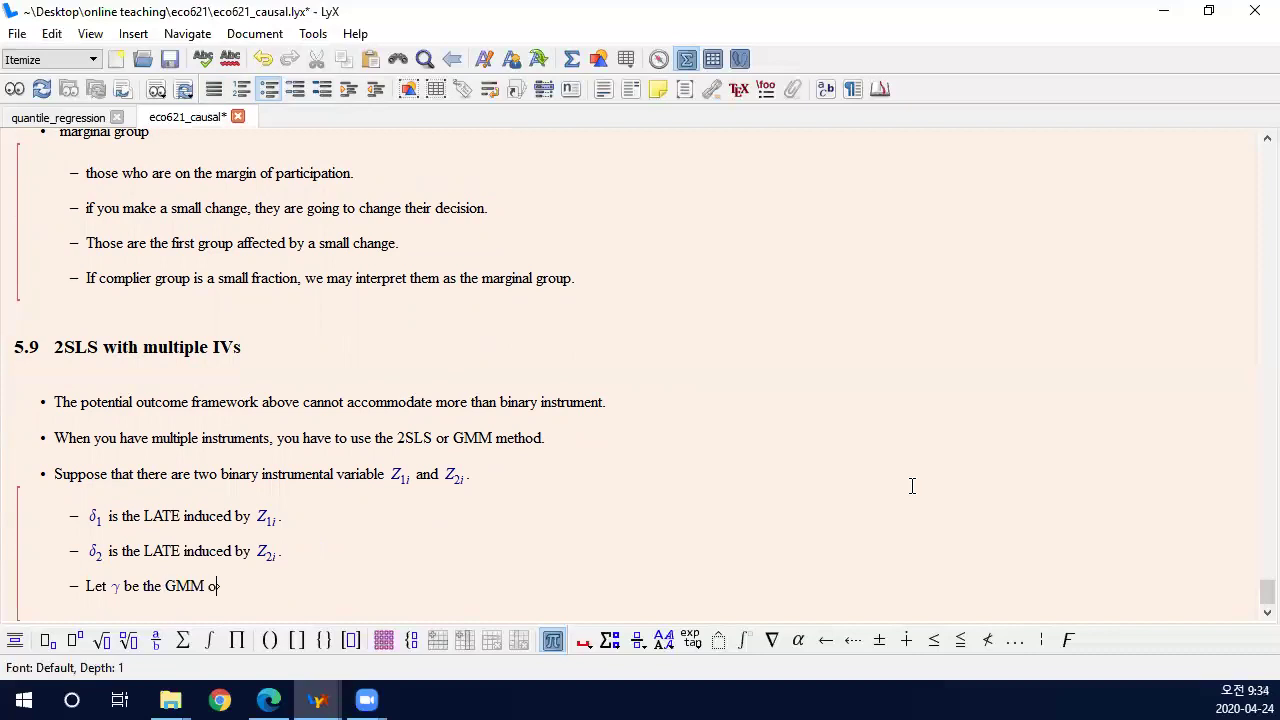
text(r 2SLS estimator fo)
text(r the coefficient of)
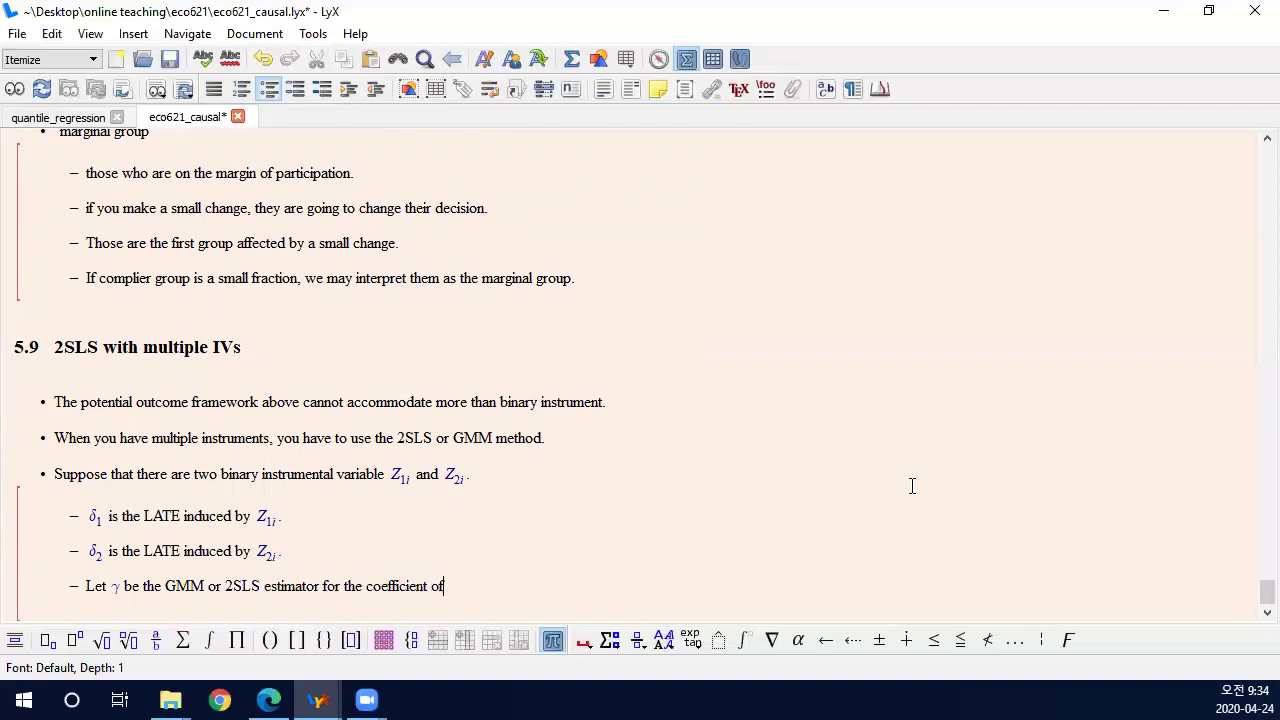
key(ctrl+m)
text(D_i.)
key(Right)
text(.)
Add the top-level bullet "The relationship is" followed by the display equation γ = w_1 δ_1 + (1 − w_1) δ_2.
key(Return)
key(Return)
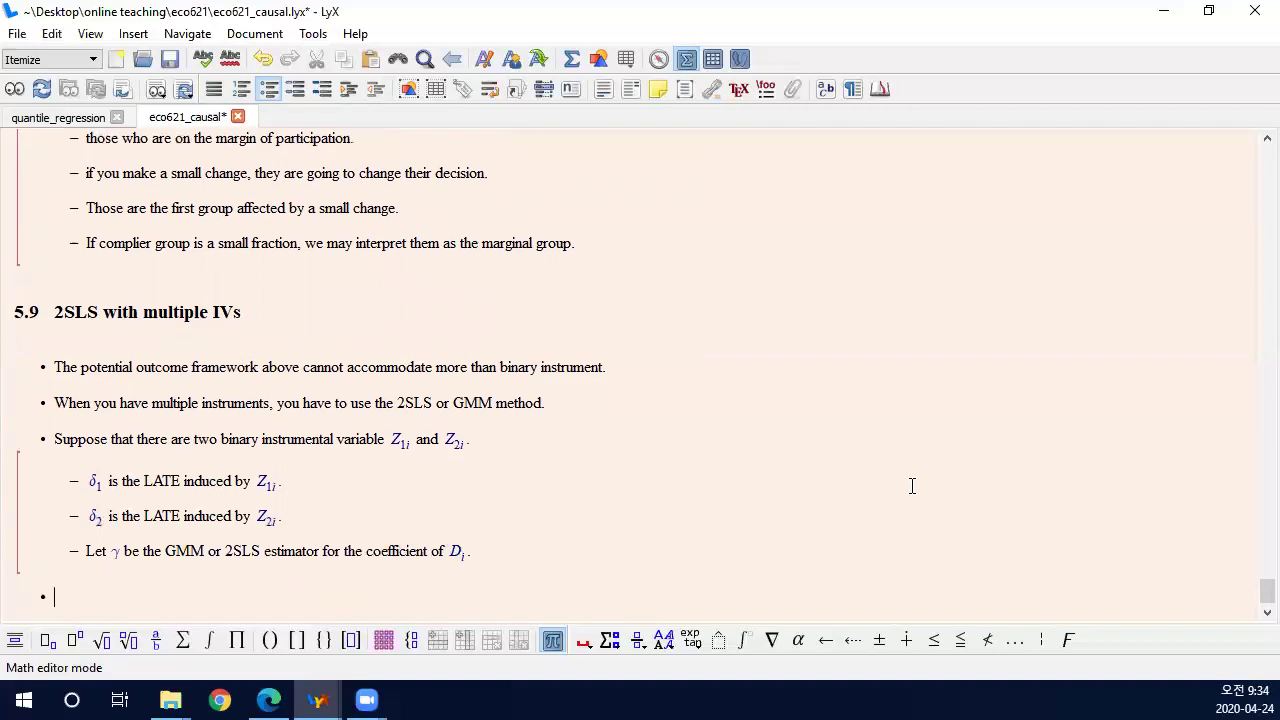
text(The relati)
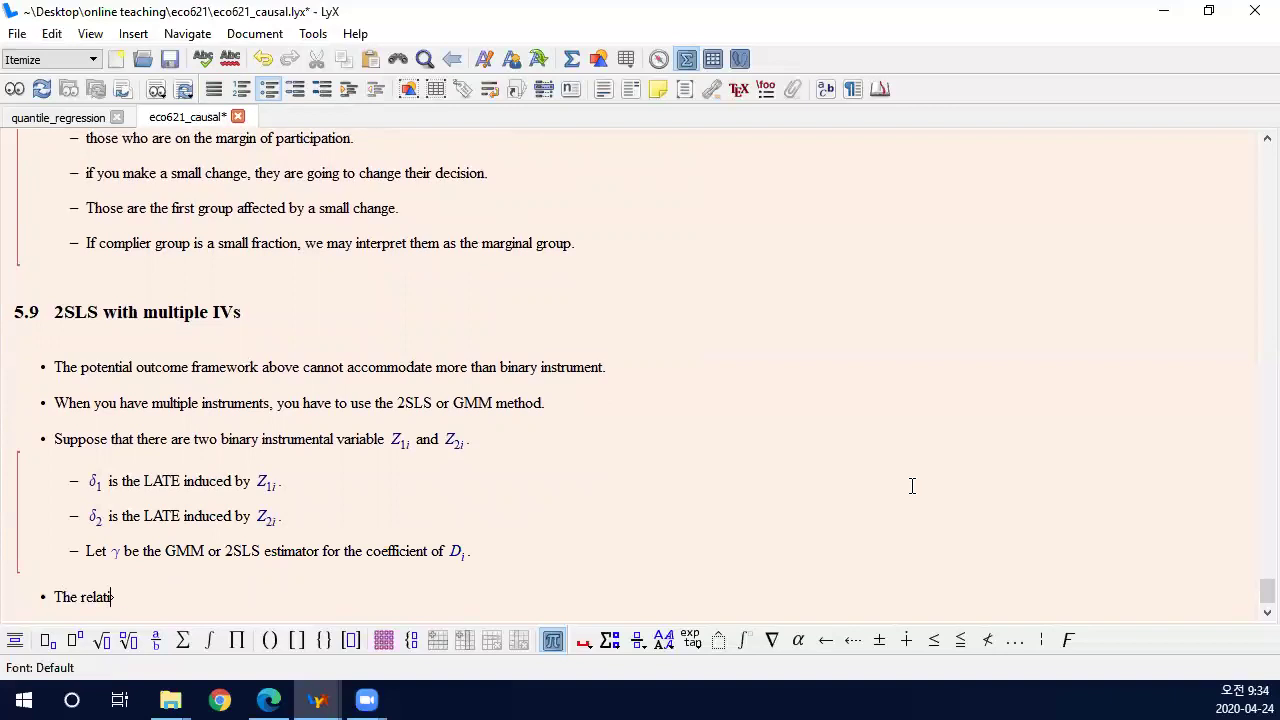
text(onship is)
key(ctrl+shift+m)
text(\gamm)
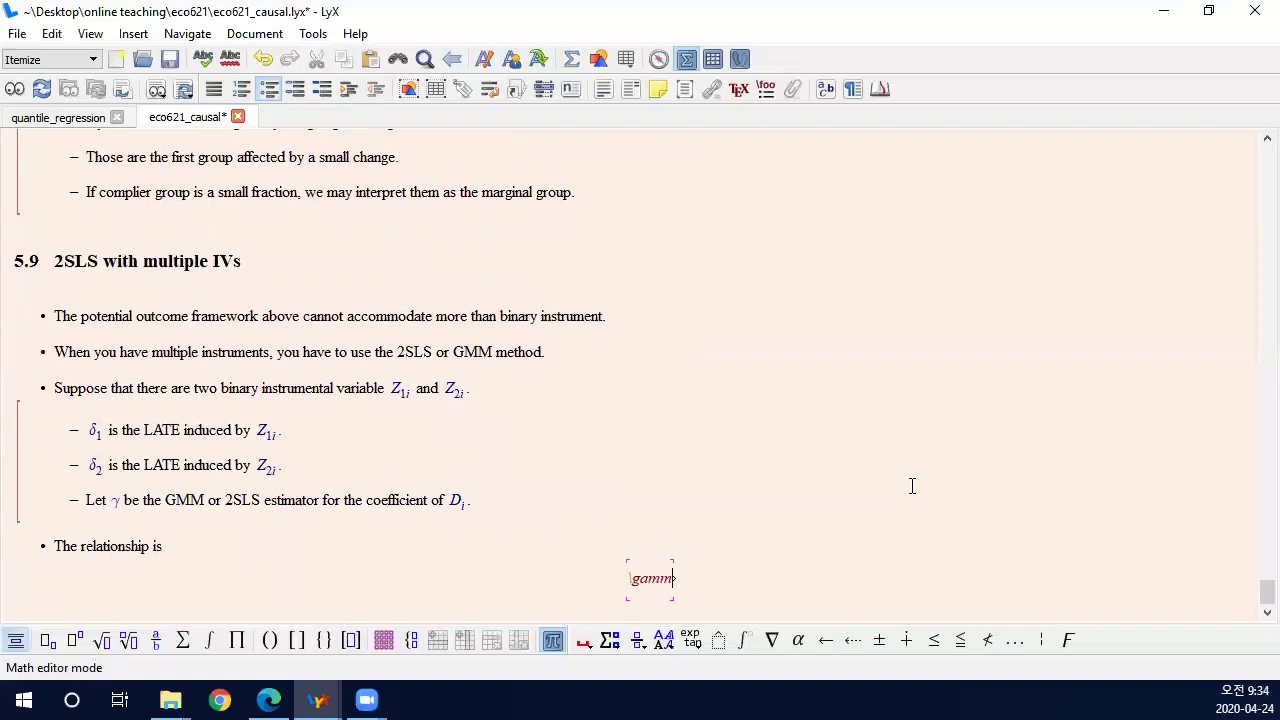
text(a=v\delta_1)
key(Left)
key(Left)
key(BackSpace)
text(w_1)
key(Right)
key(Right)
text(+(1-w_1)
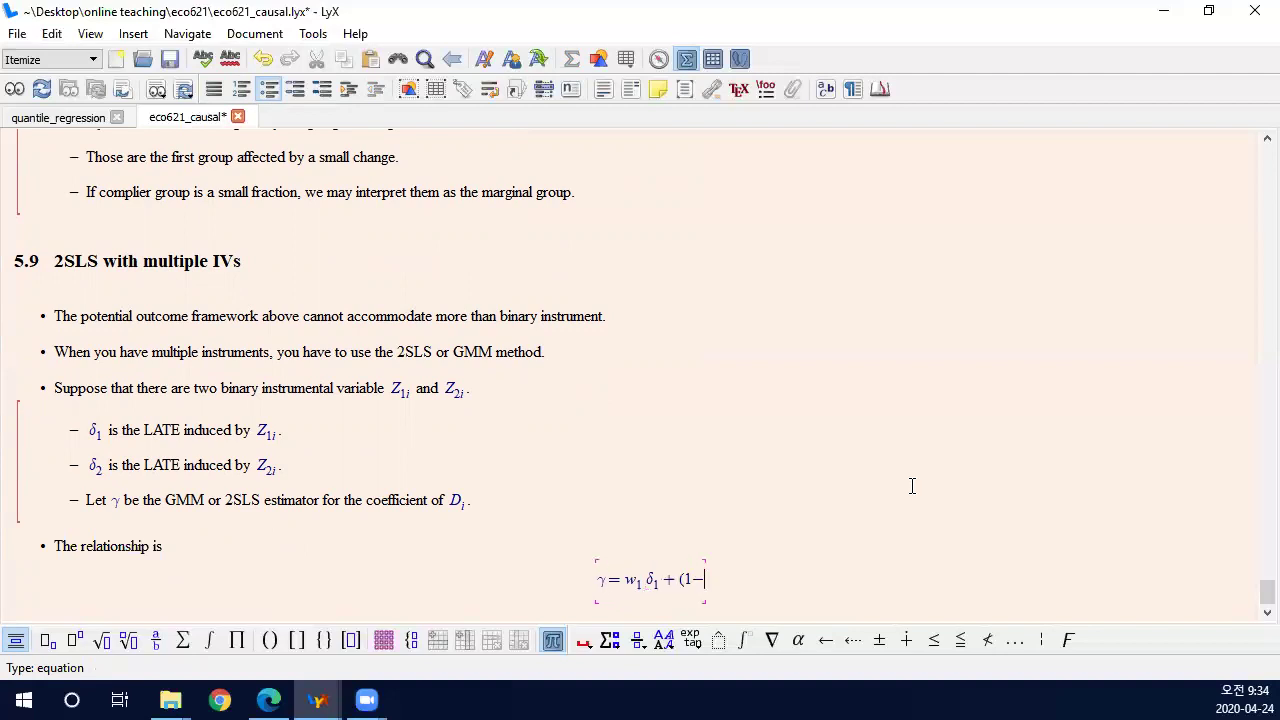
key(Right)
text()\delta_2)
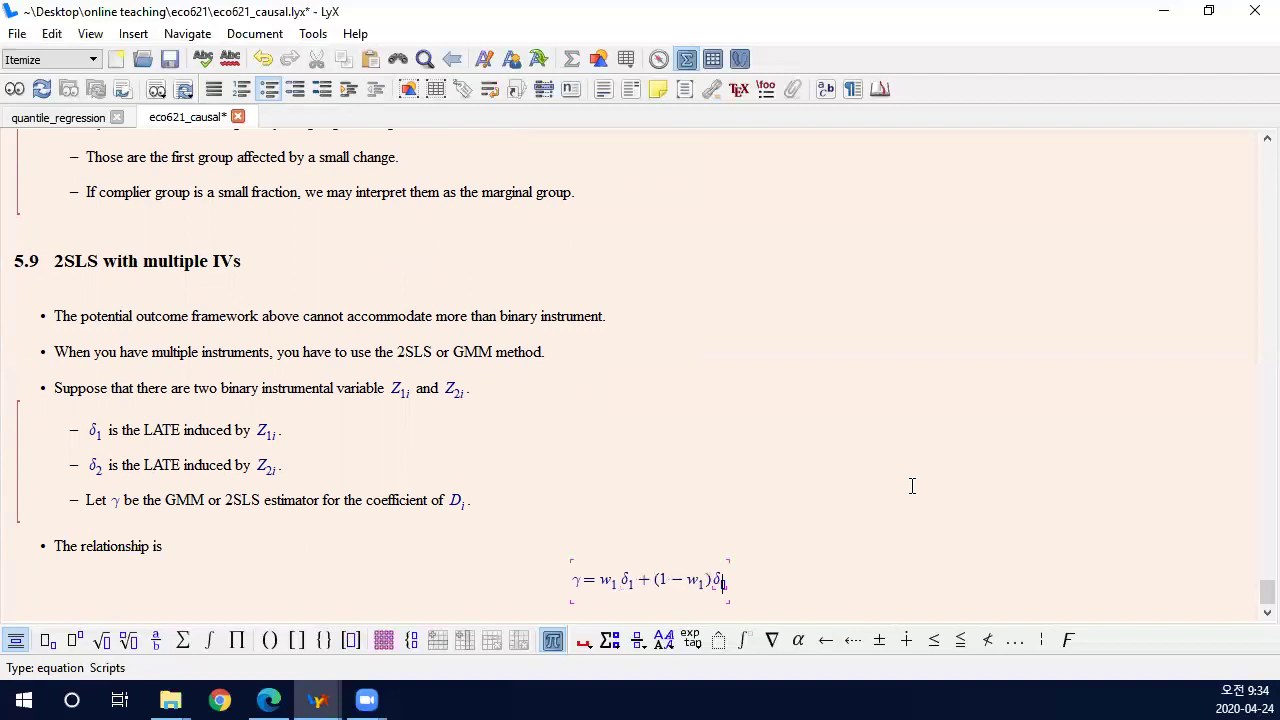
Remove the subscript 1 from both weights so the equation reads γ = w δ_1 + (1 − w) δ_2.
key(Right)
key(BackSpace)
key(Left)
key(Left)
key(Left)
key(Left)
key(Left)
key(Left)
key(Left)
key(Left)
key(Left)
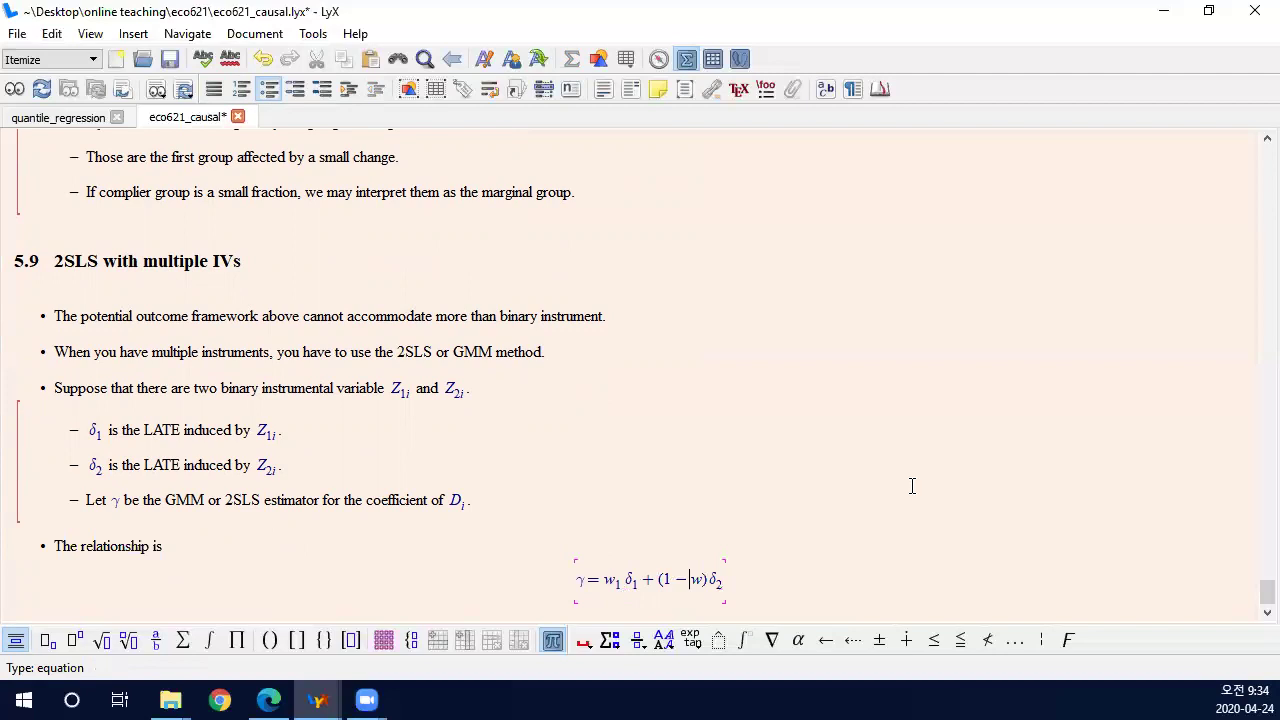
key(Delete)
key(Right)
key(Right)
key(Right)
key(Right)
key(Right)
key(Right)
key(Right)
key(Right)
key(Right)
key(Right)
key(Right)
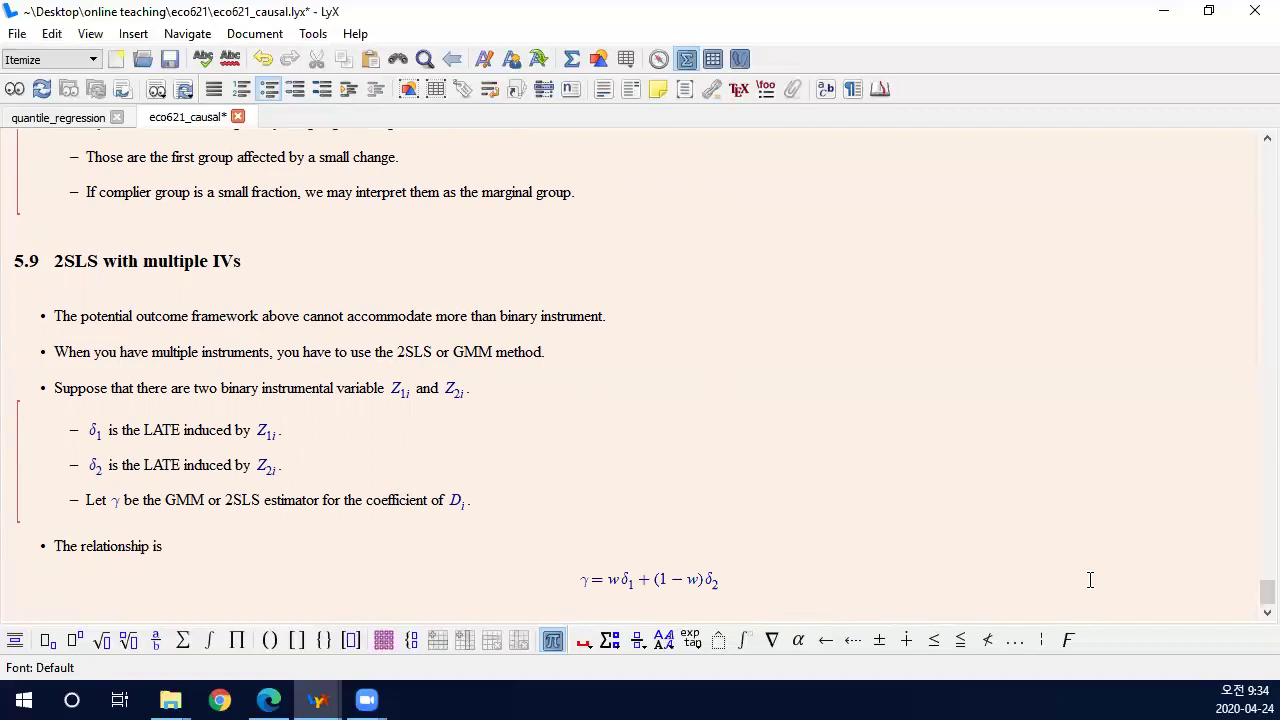
Below the γ equation, add "where" and a display equation w = fraction with numerator π_1 cov(D_i, Z_i).
key(Return)
text(where)
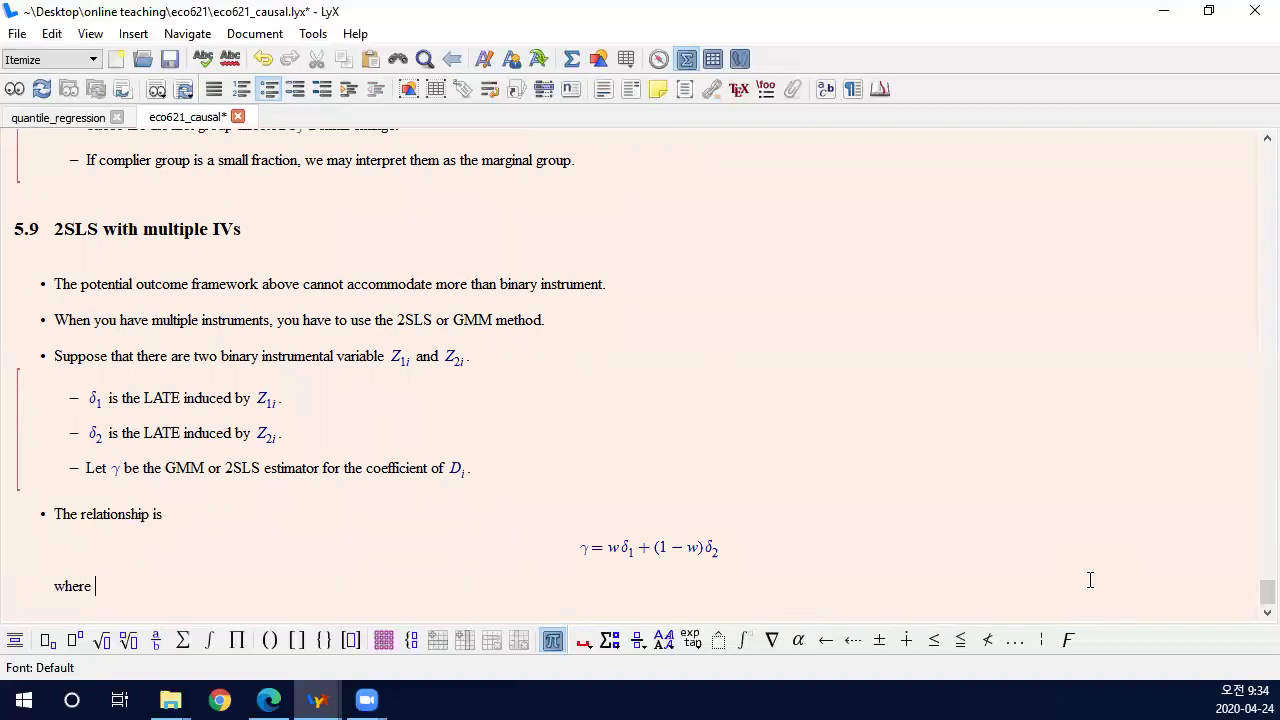
key(ctrl+shift+m)
text(w=rac )
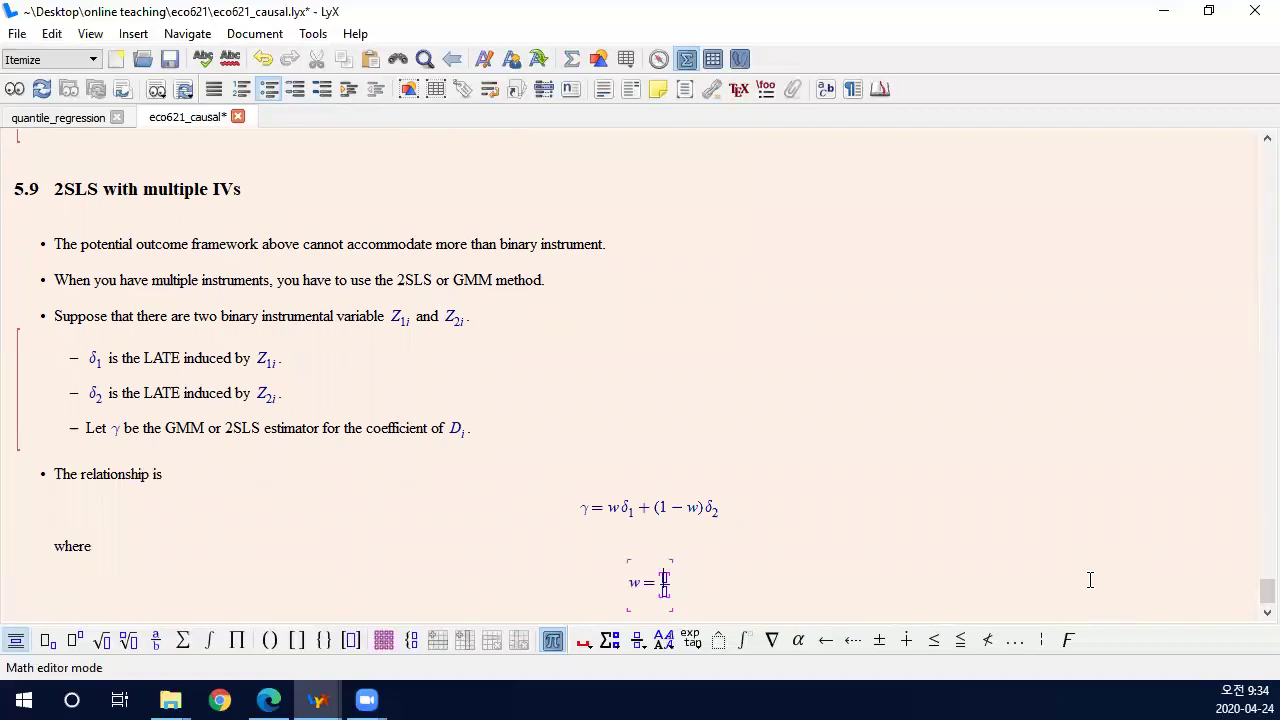
text(\pi_1 c)
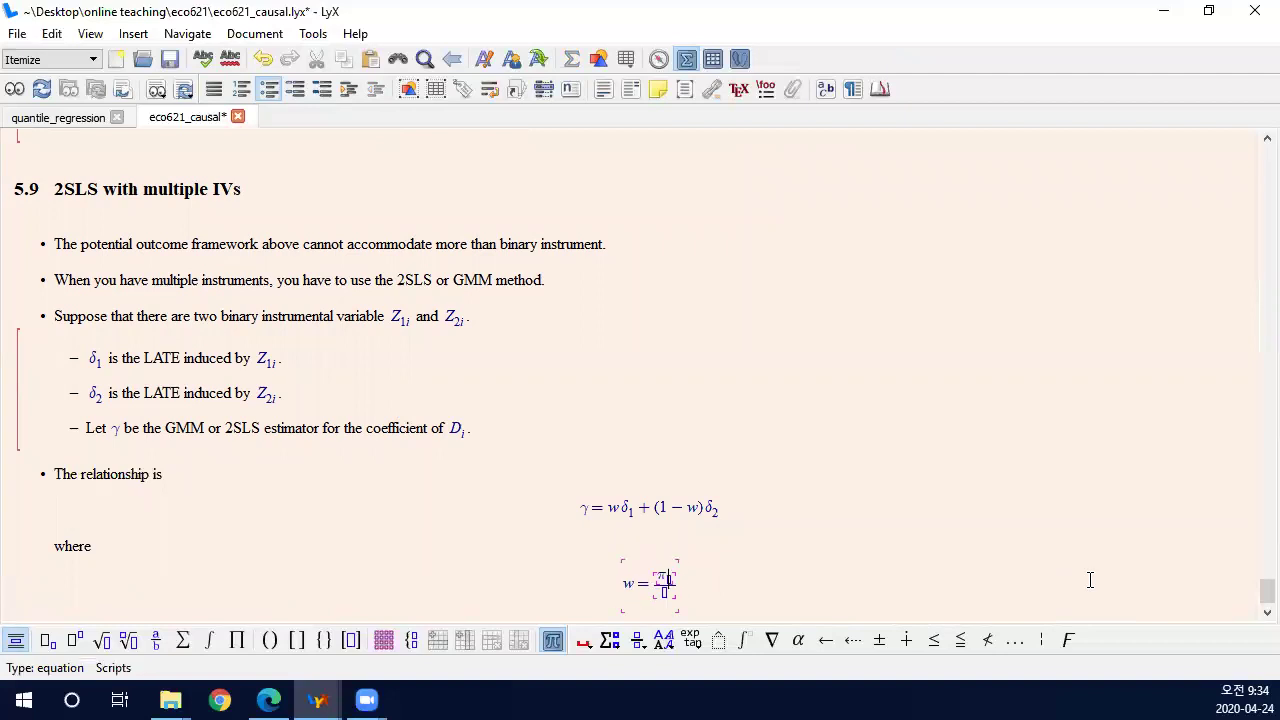
text(ov(D_i ,Z_i ))
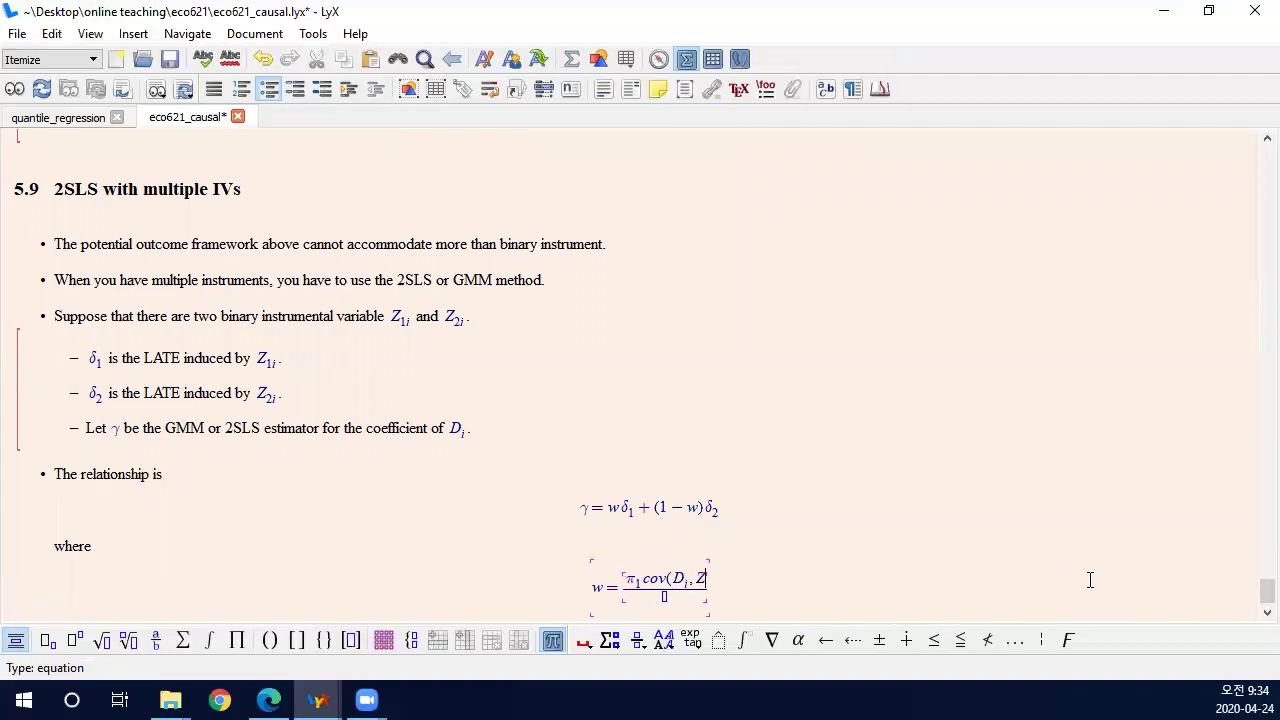
Start the fraction's denominator with π_1 cov(D_i, Z_1i and change the numerator's instrument to Z_1i.
key(Down)
text(\pi_1 co)
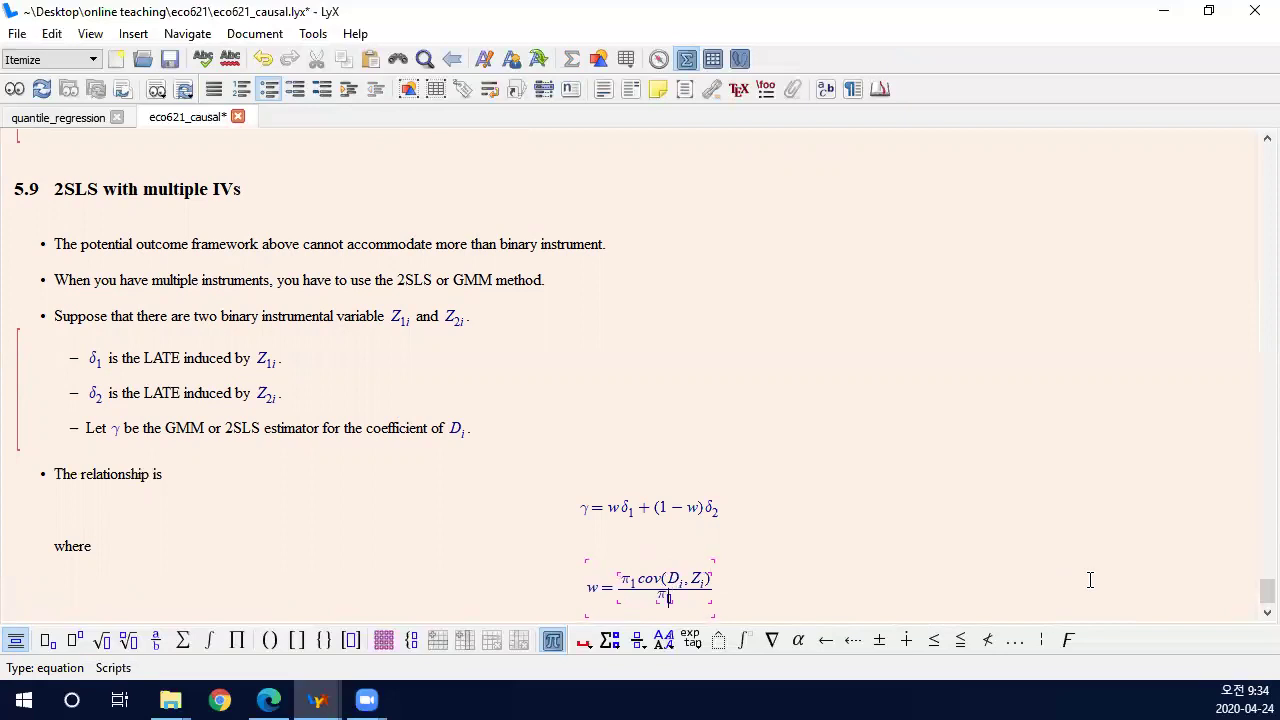
text(v(D_i ,Z_1i)
key(Up)
key(Left)
text(1)
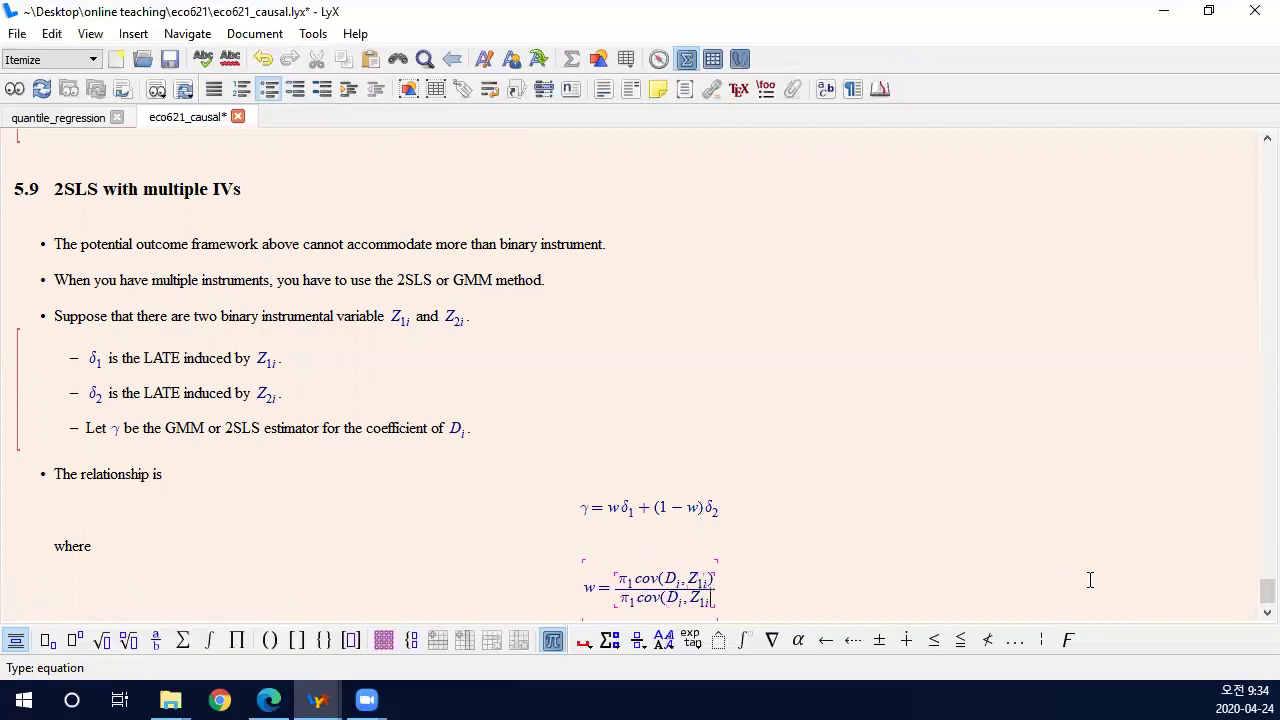
Close the denominator's first covariance term and add + π_2 cov(D_i, Z_2i) to complete the w equation.
text()+_)
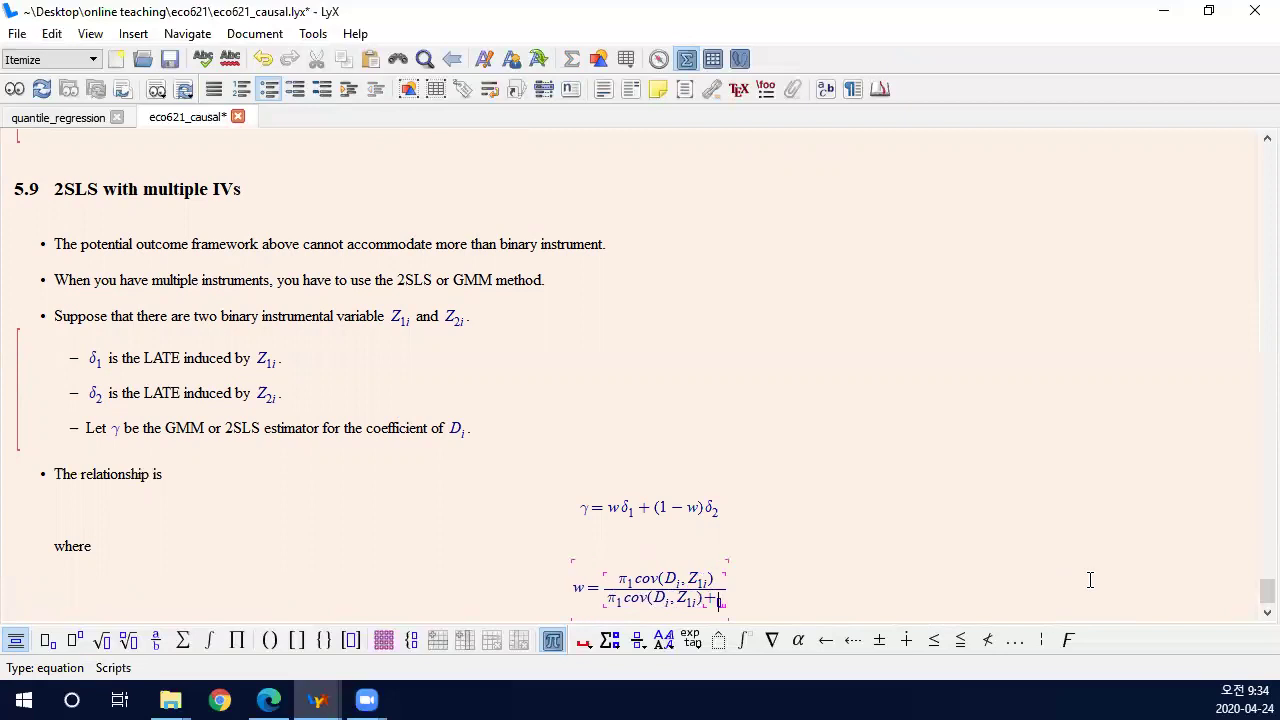
key(BackSpace)
text(\pi)
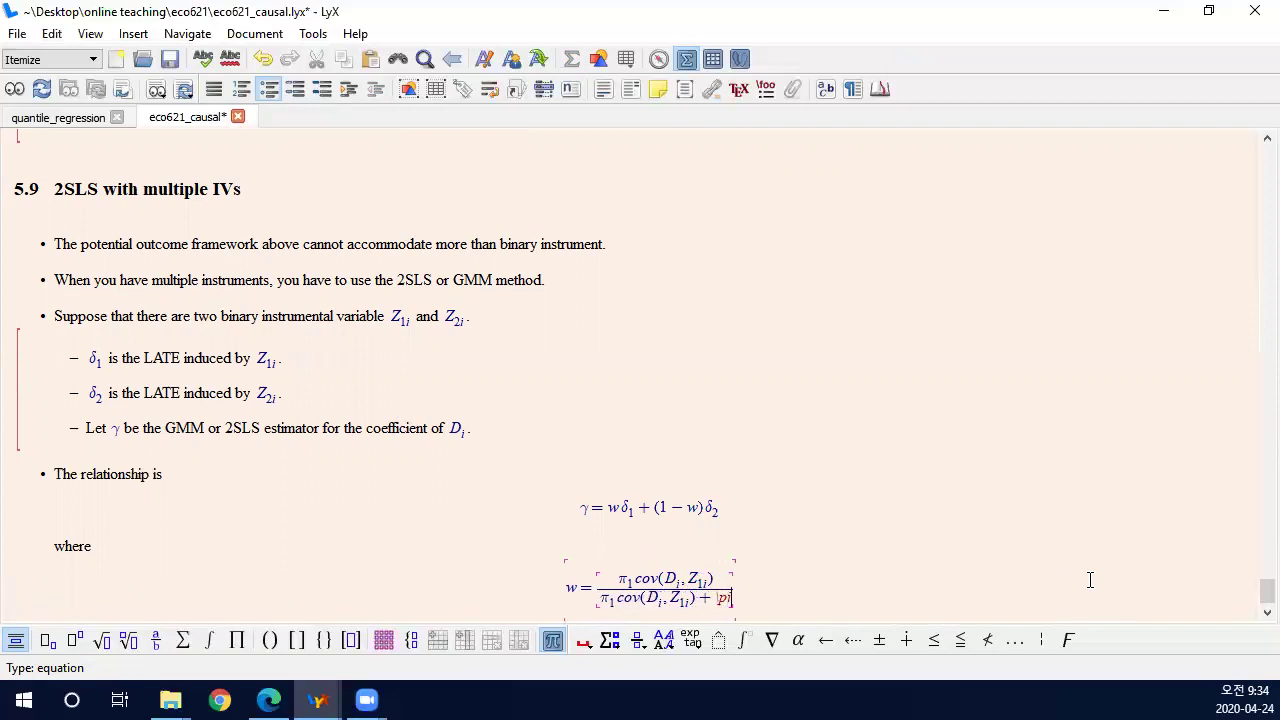
text(_2cov(D_i,Z_{2)
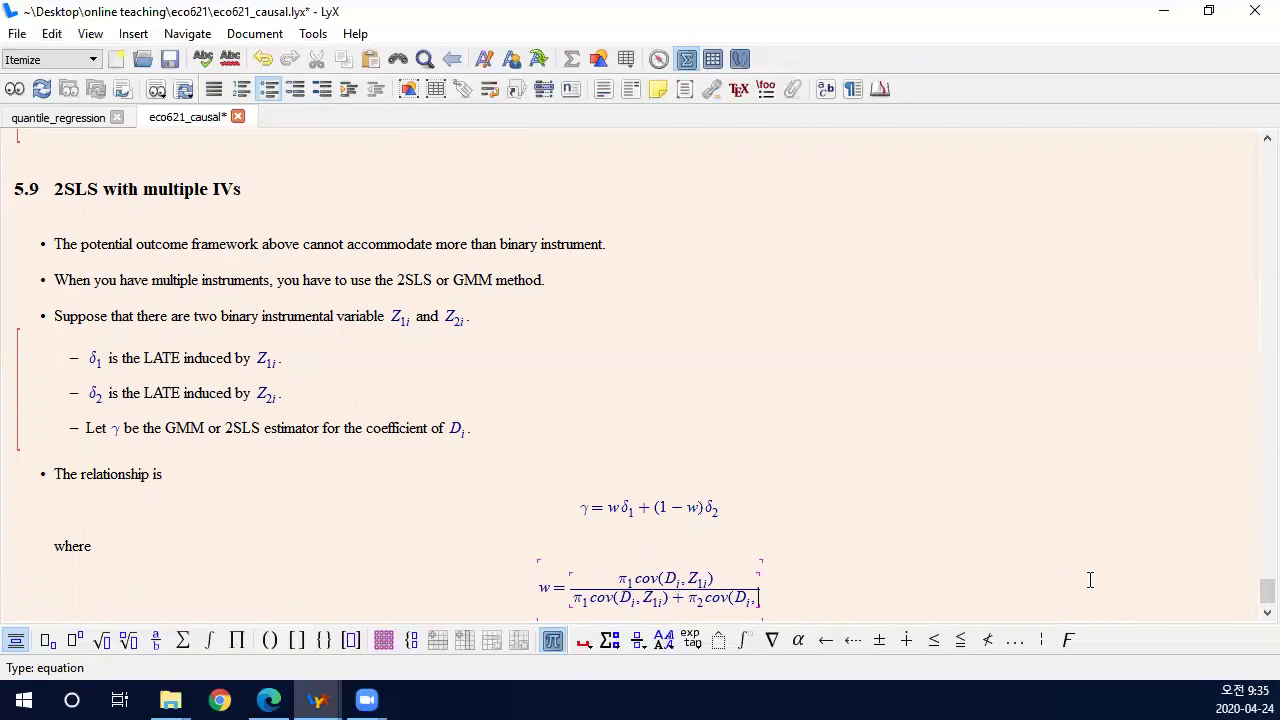
text(i)
key(Right)
text())
key(Right)
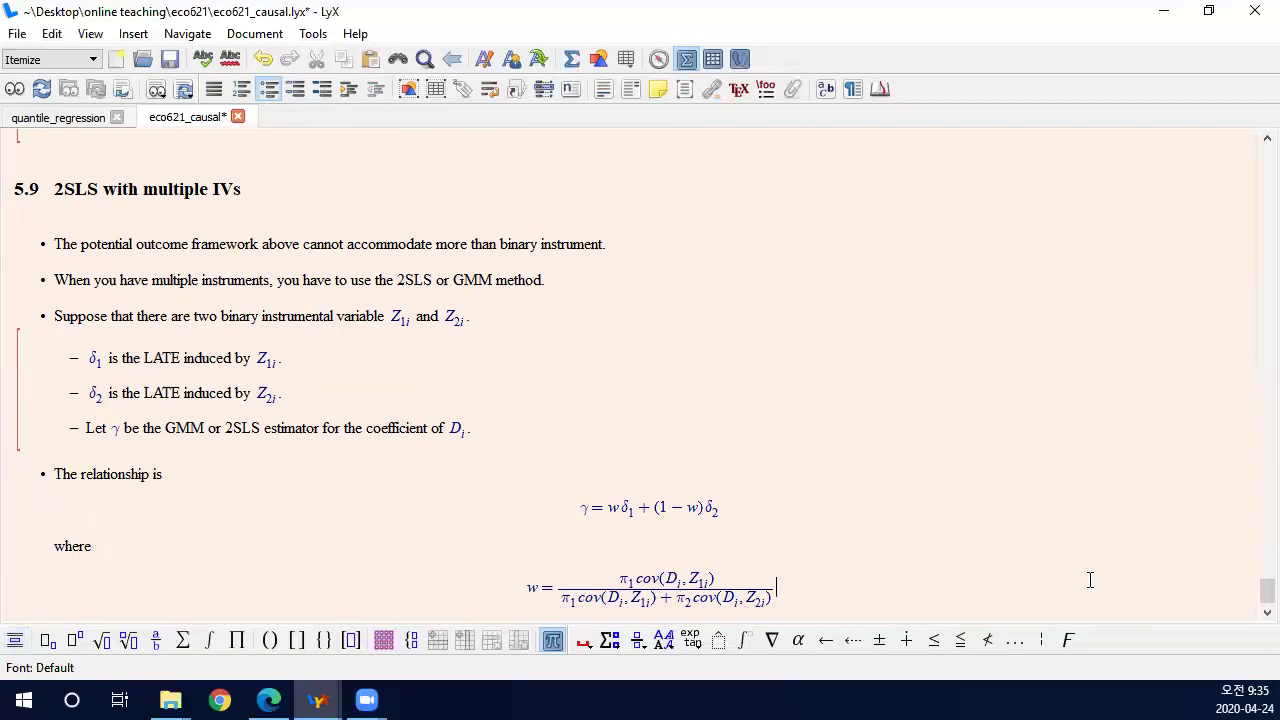
Below the w equation, add "and" followed by the display equation D_i = π_1 Z_1i + π_2 Z_2i + η_i.
key(Return)
text(and)
key(Return)
key(ctrl+shift+m)
text(D_i)
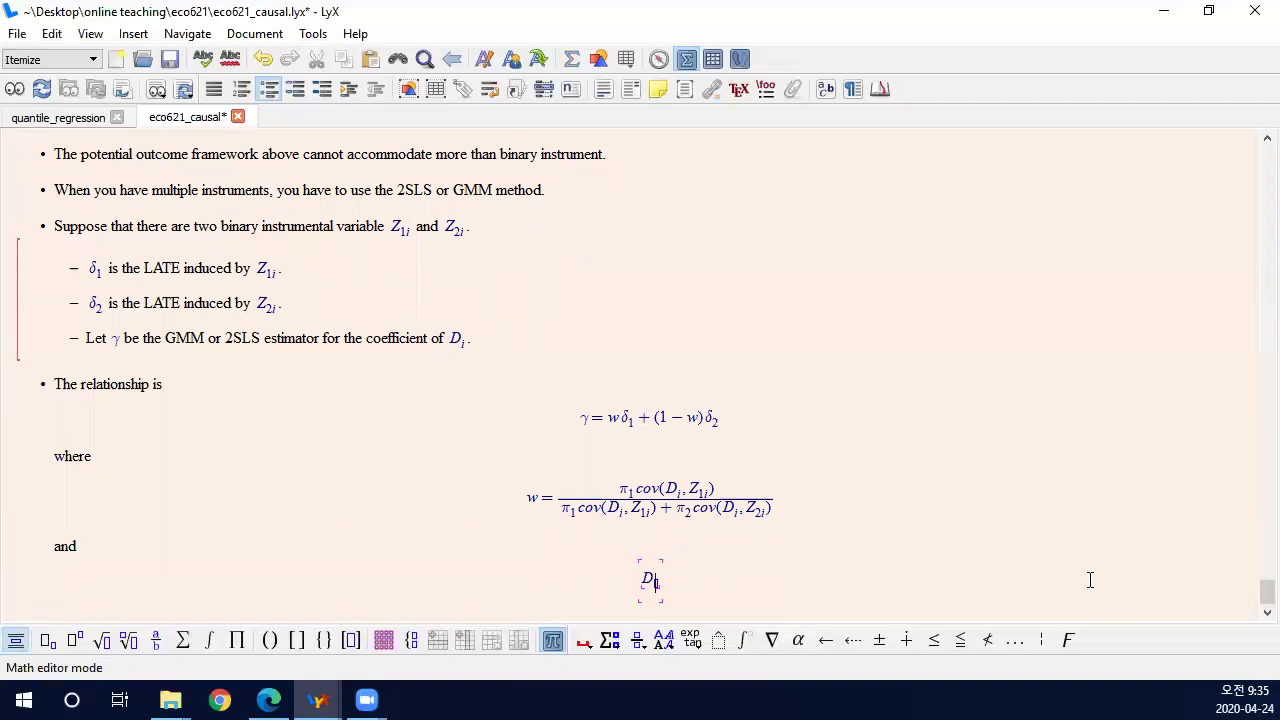
text(=\pi_1)
key(Right)
text(Z_1i)
key(Right)
text(+ \pi_2)
key(Right)
text(Z_2i)
key(Right)
text(+\eta_i)
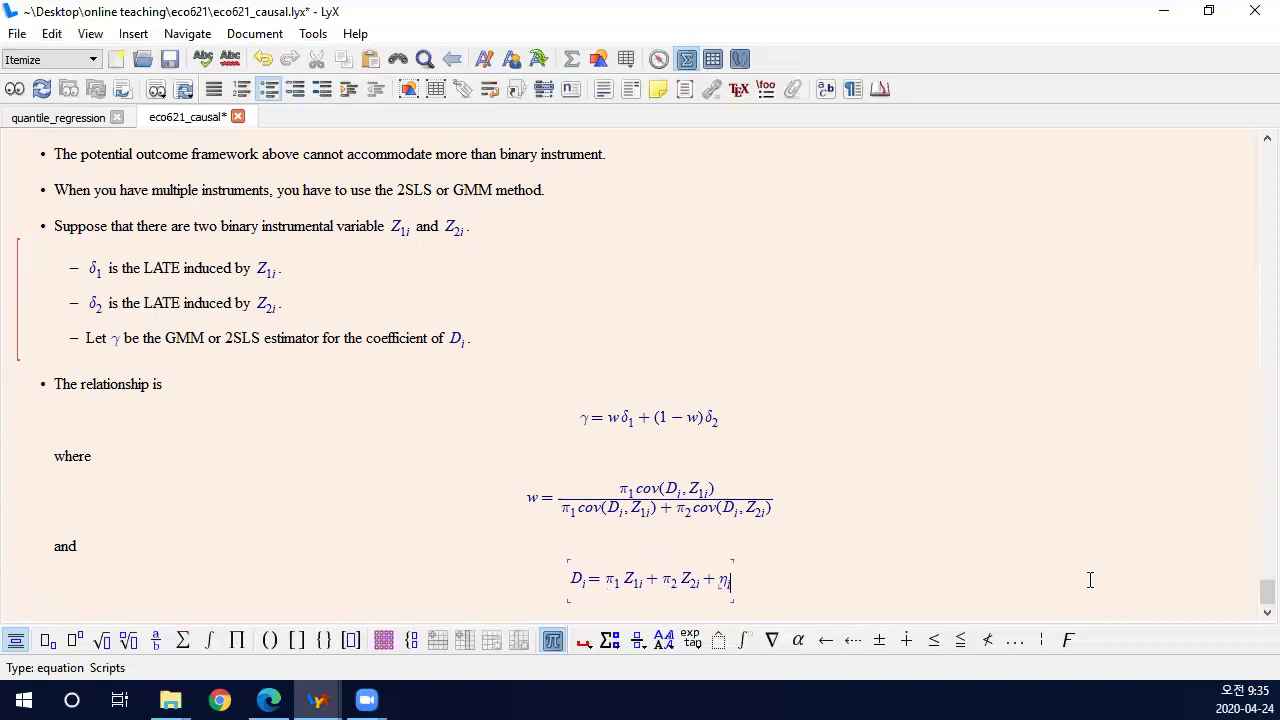
Insert the intercept π_0 + before the π_1 Z_1i term in the D_i equation.
key(Left)
key(Left)
key(Left)
key(Left)
key(Left)
key(Left)
key(Left)
key(Left)
key(Left)
key(Left)
key(Left)
key(Left)
key(Left)
key(Left)
text(\pi_0)
key(Right)
text(+)
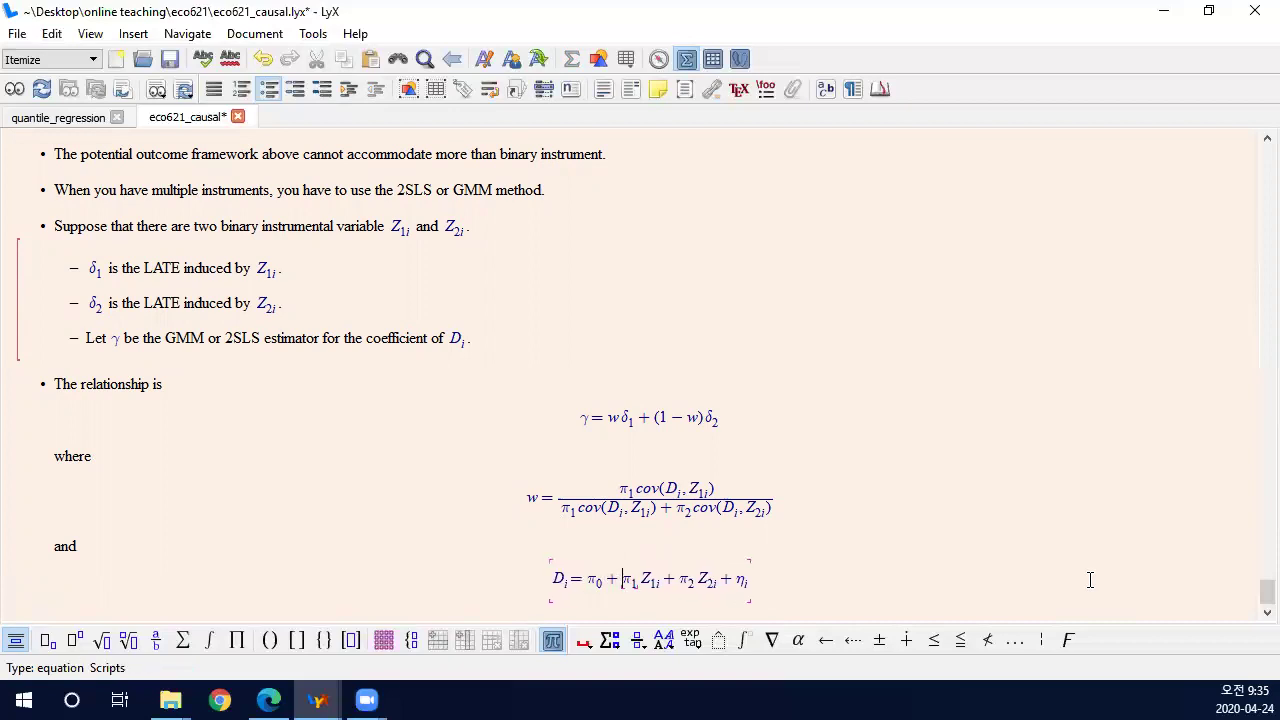
Replace the error term of the D_i equation with ξ_i.
key(End)
key(BackSpace)
text(\xi_i)
key(Right)
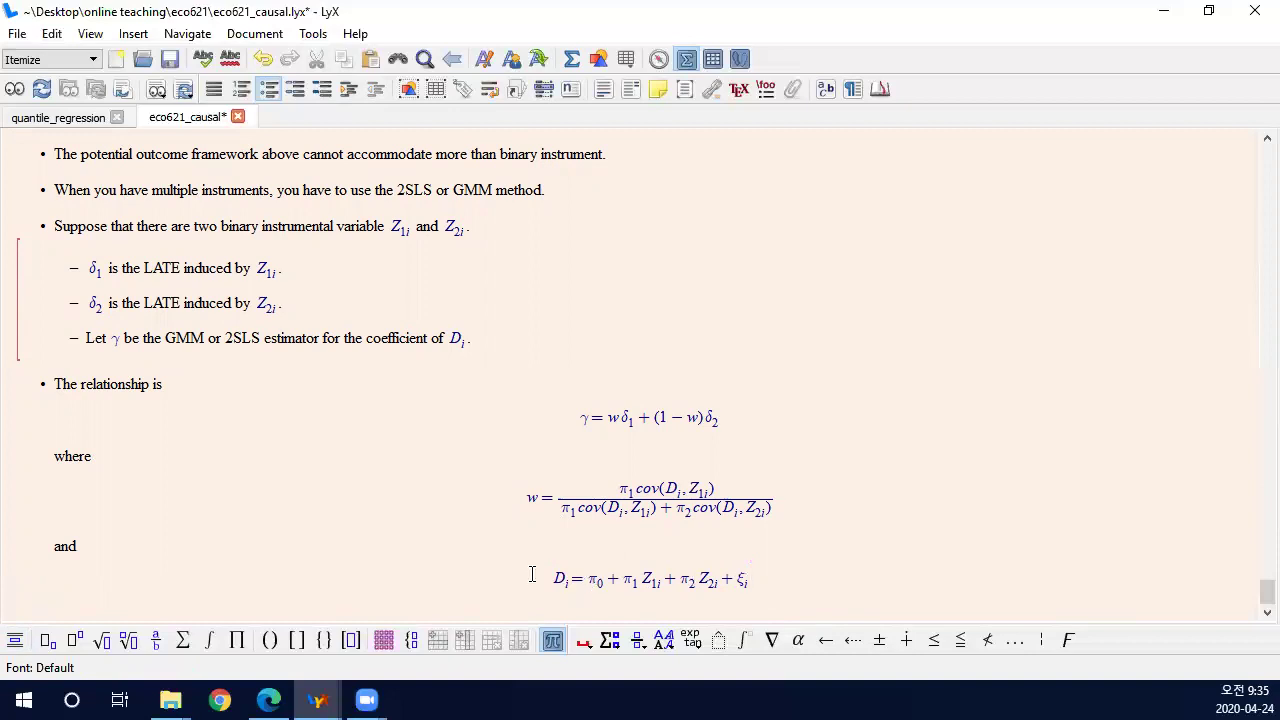
drag(528, 570, 743, 597)
click(622, 580)
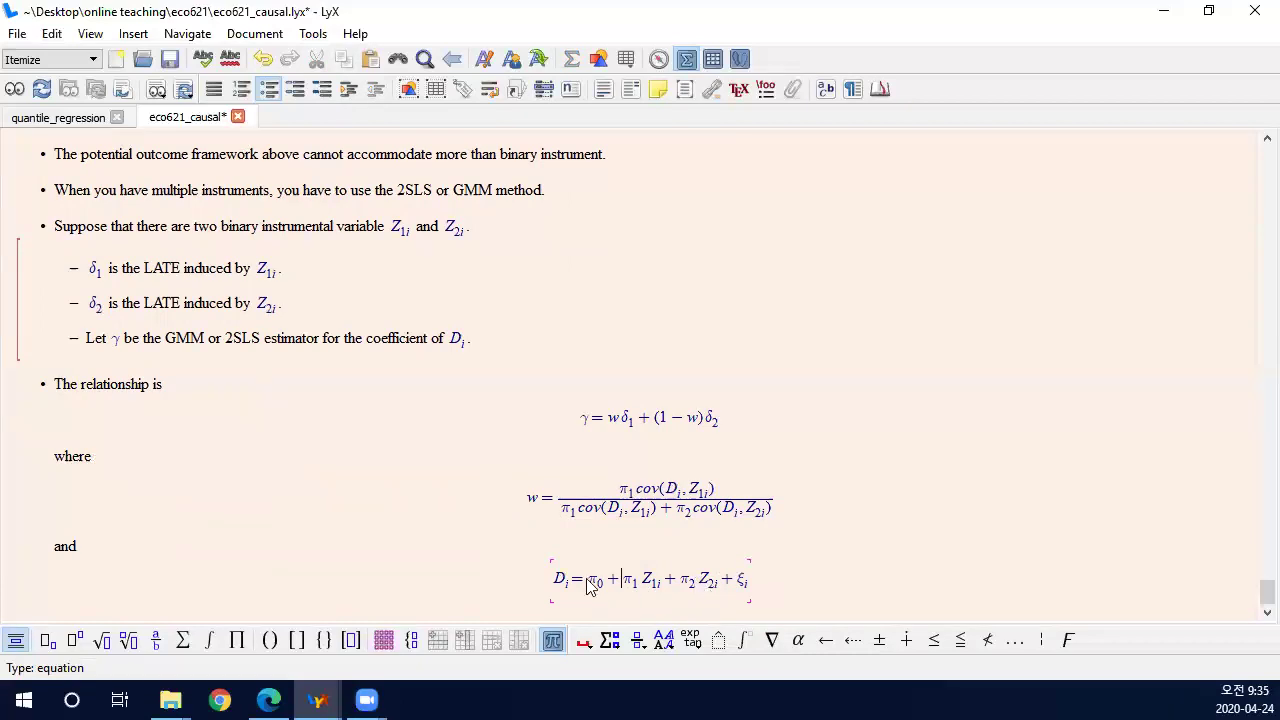
drag(622, 493, 675, 512)
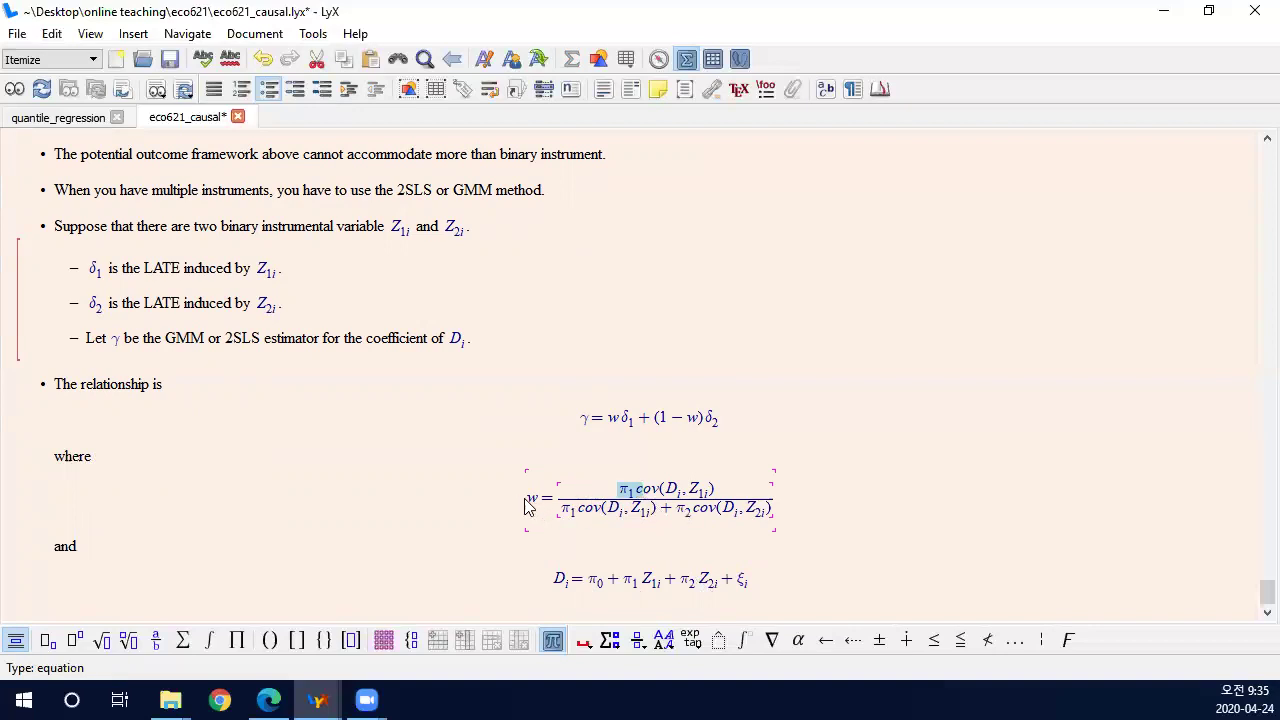
click(394, 480)
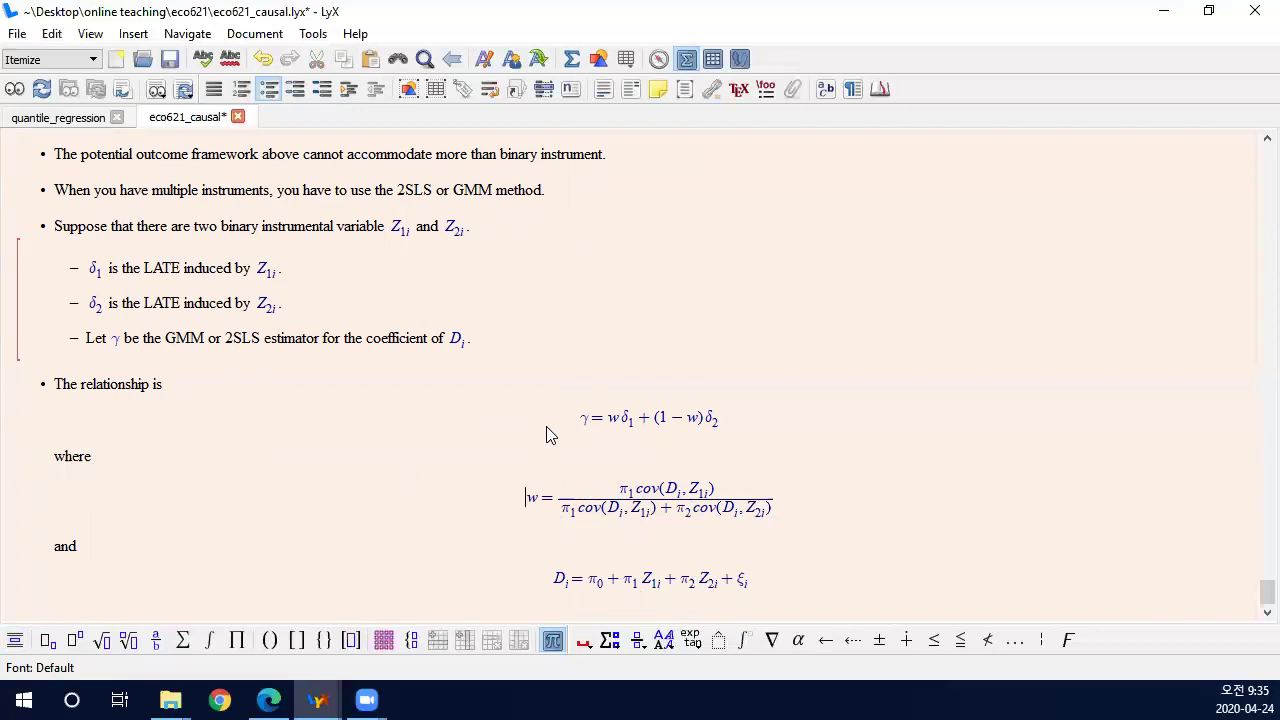
Insert a multiplication dot between π_1 and cov(D_i, Z_1i) in the numerator of the w equation.
click(637, 491)
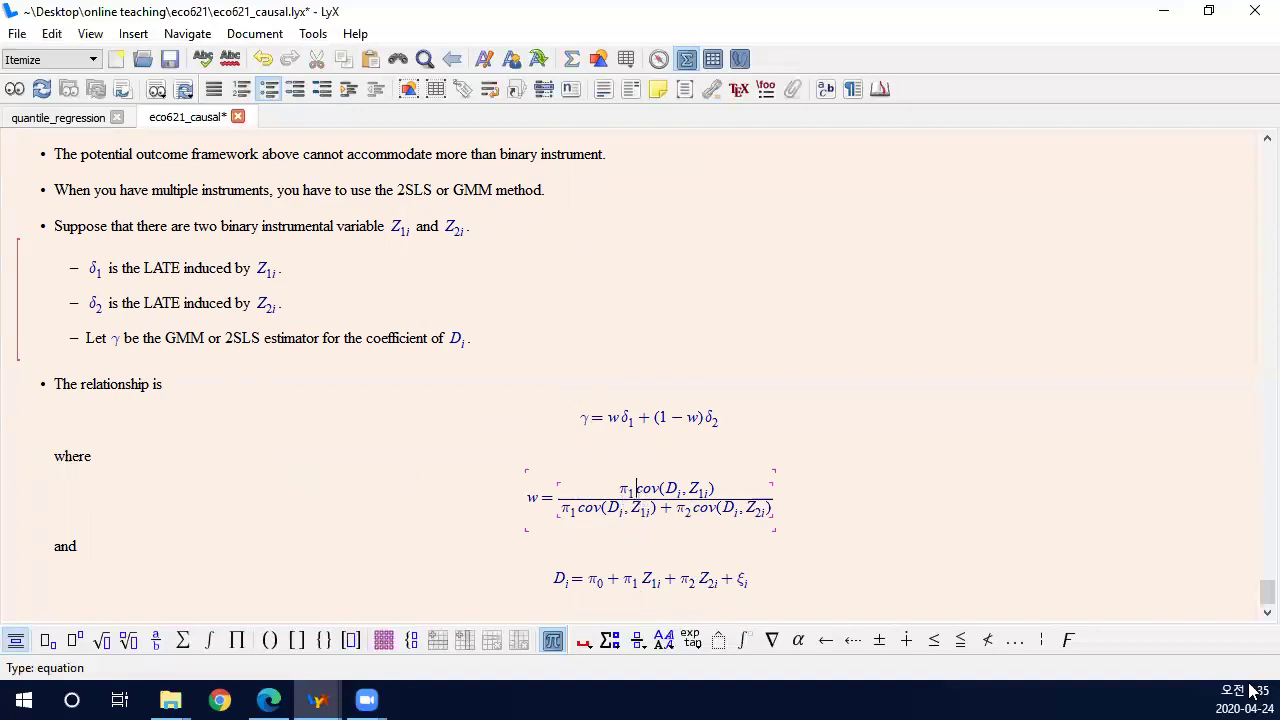
text(\cod)
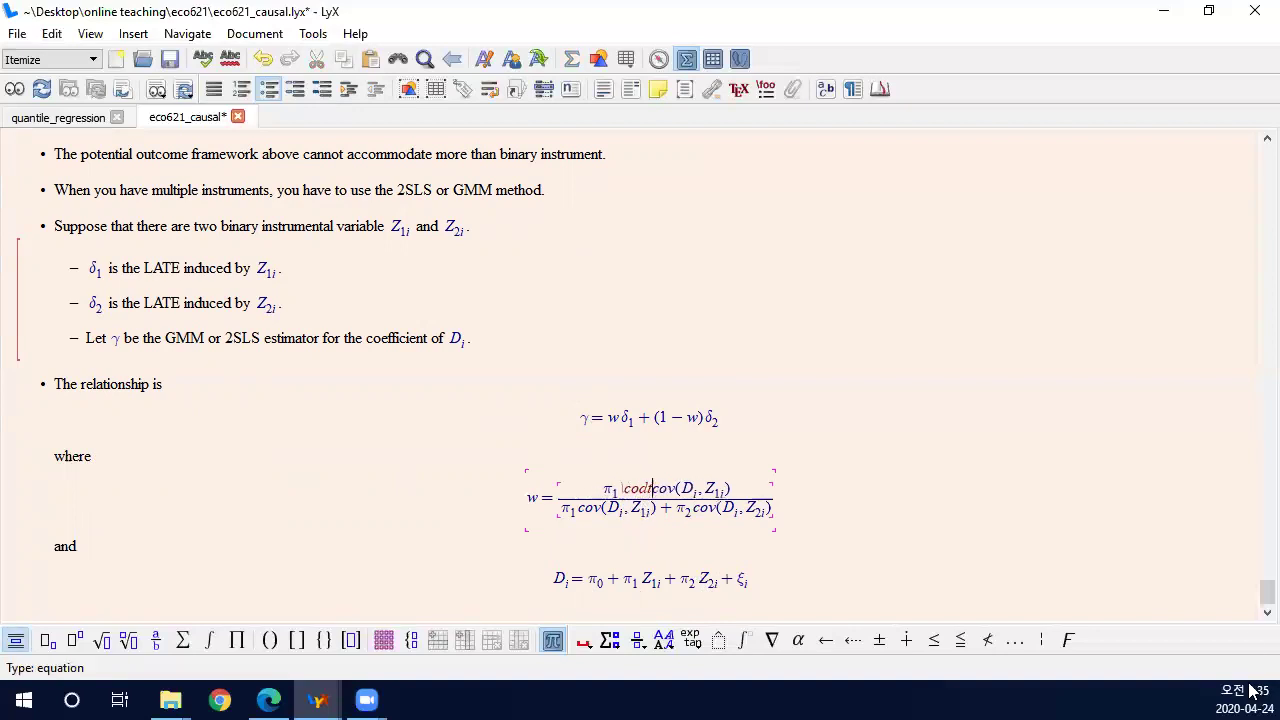
text(ot)
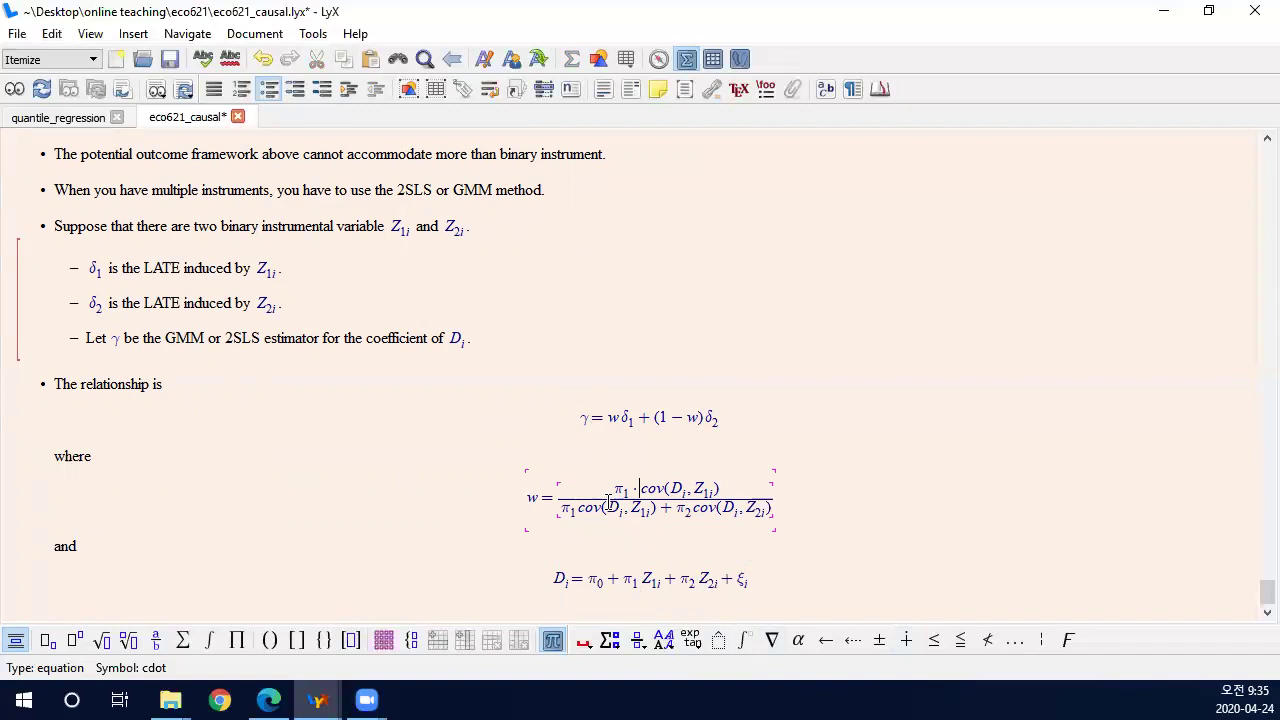
double_click(534, 497)
drag(641, 490, 716, 505)
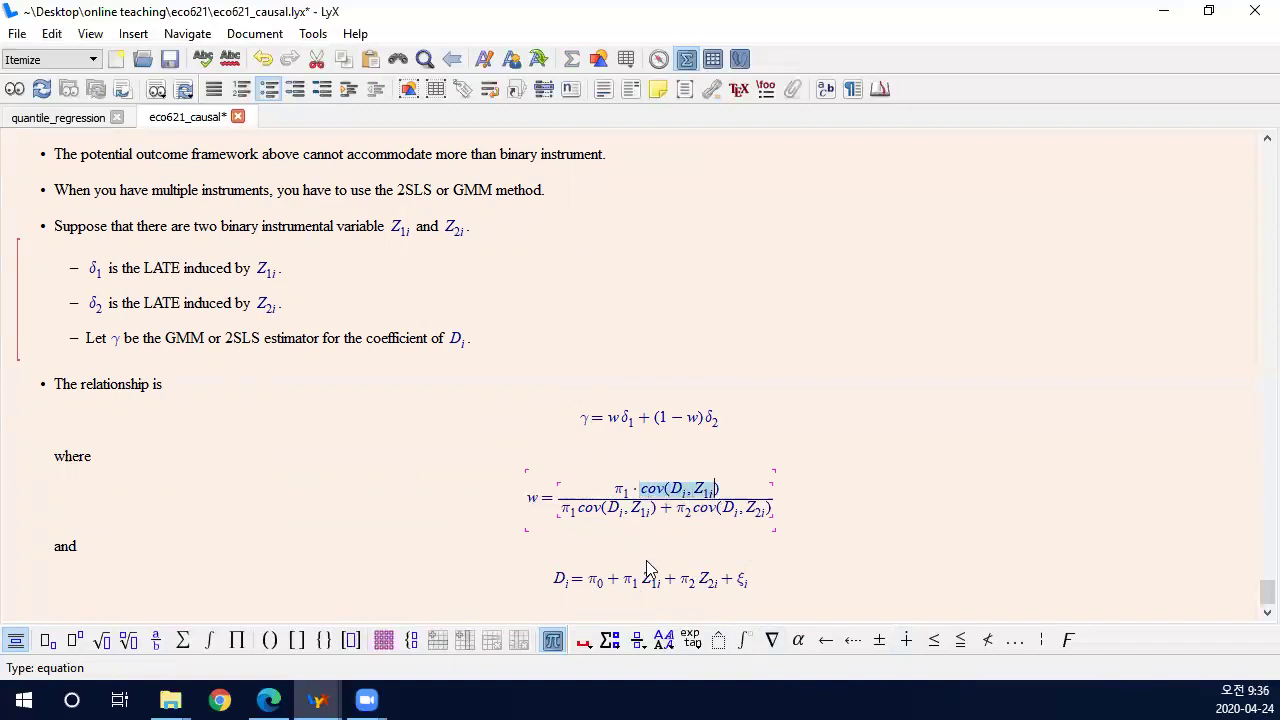
click(630, 582)
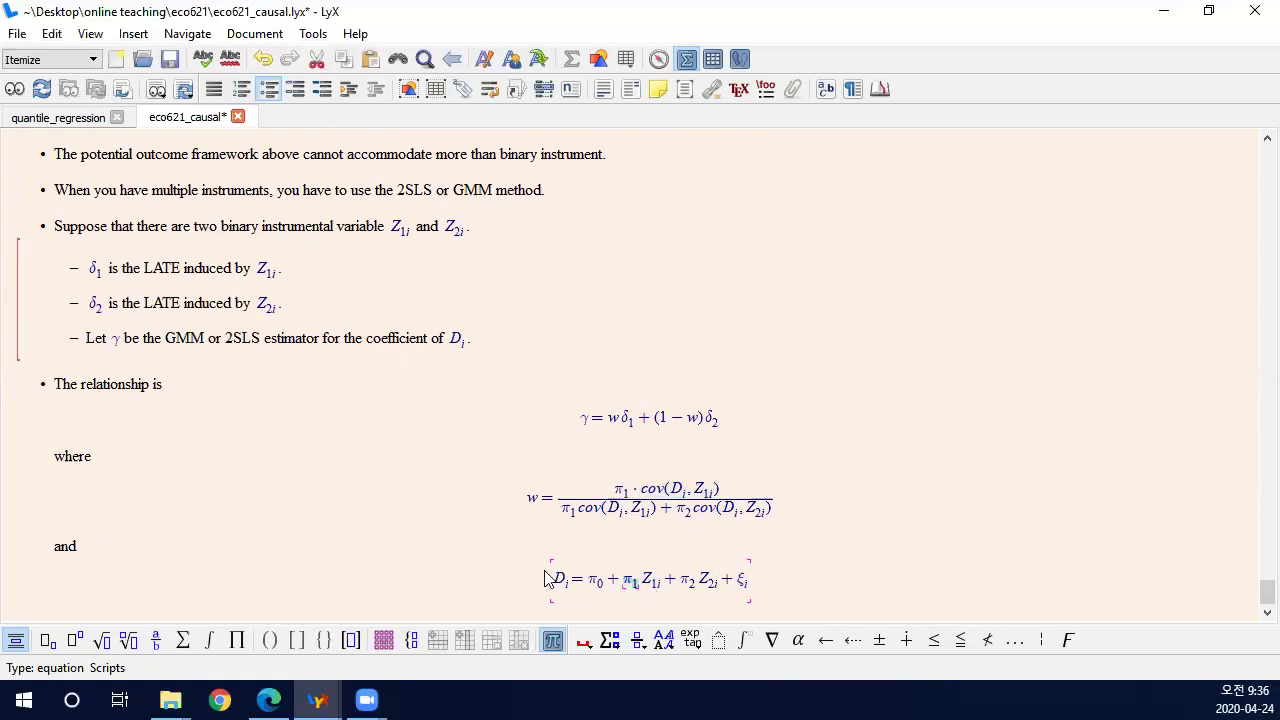
drag(612, 497, 718, 490)
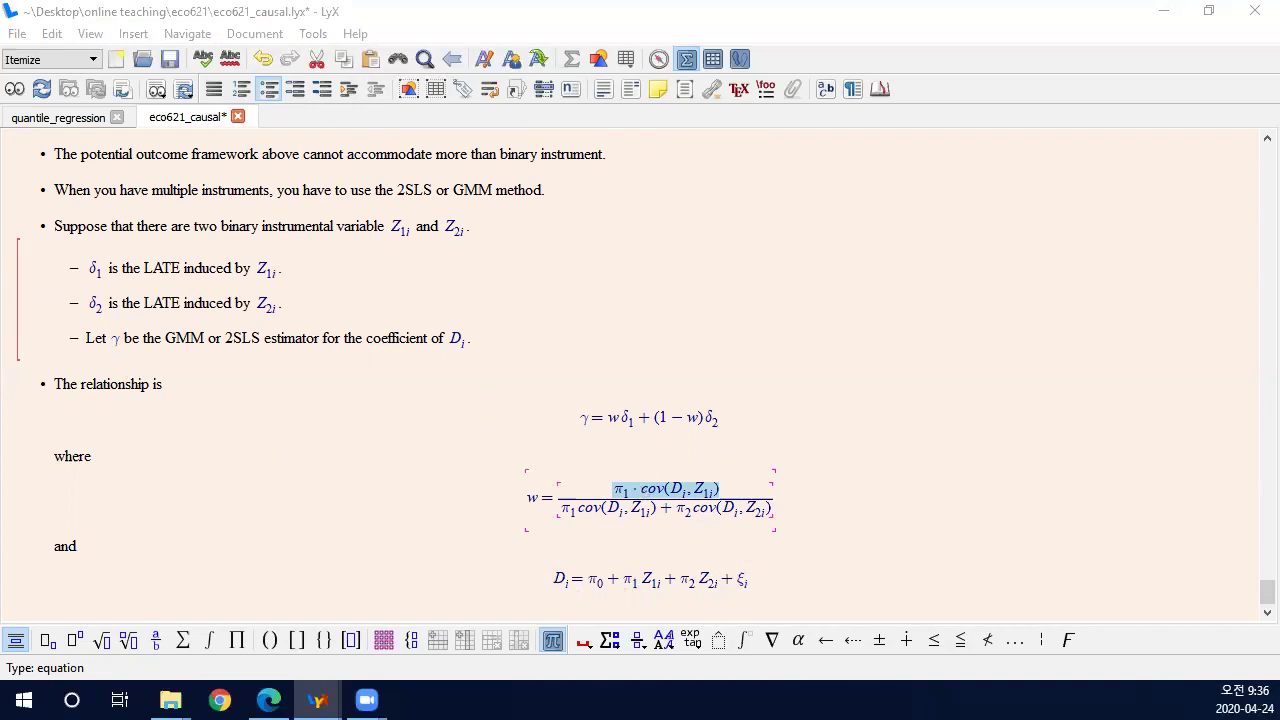
click(258, 385)
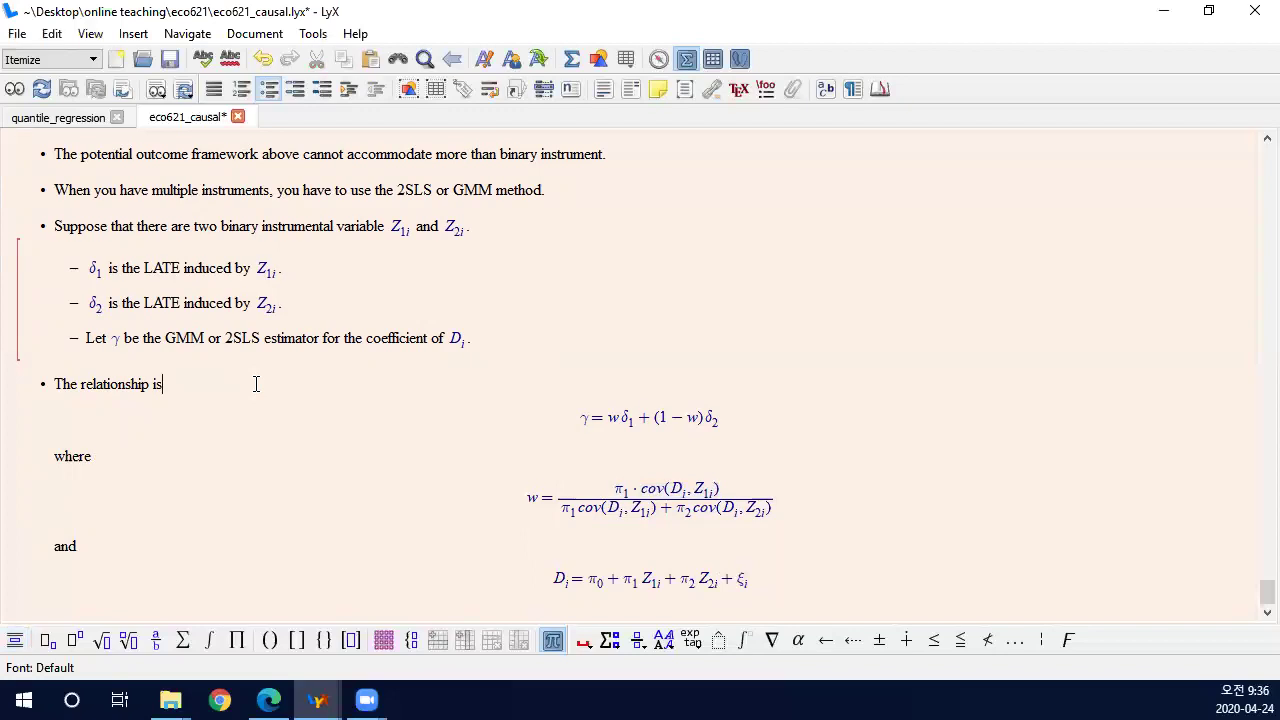